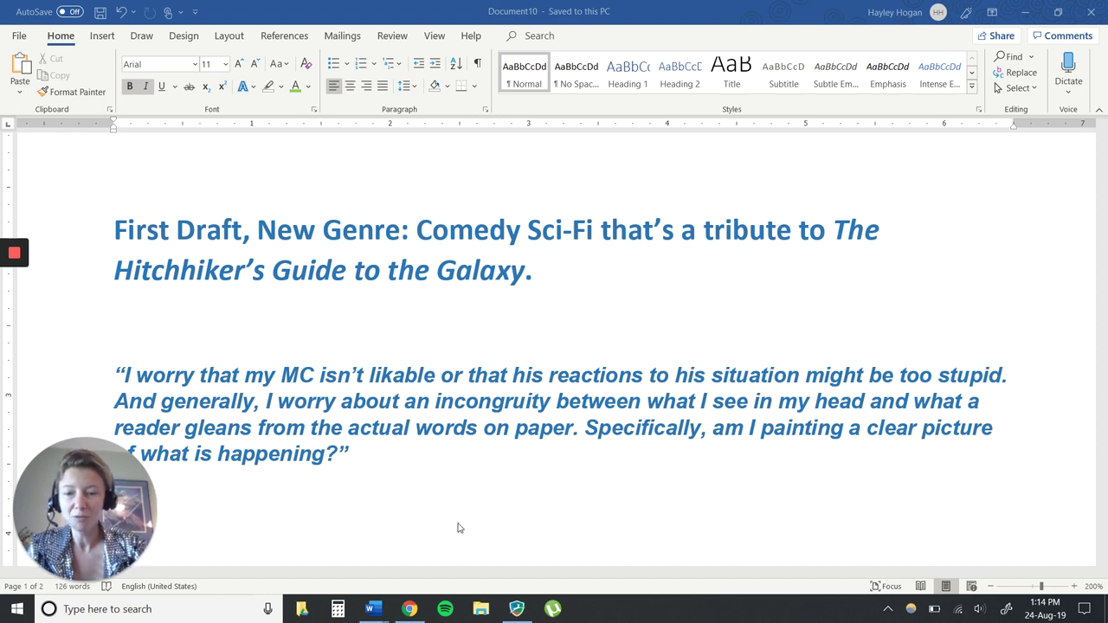
Step: Switch to the WhiskeyTangoHotel document and read the opening of Chapter 1 down to the group piling into the jeep
mouse_move(372, 610)
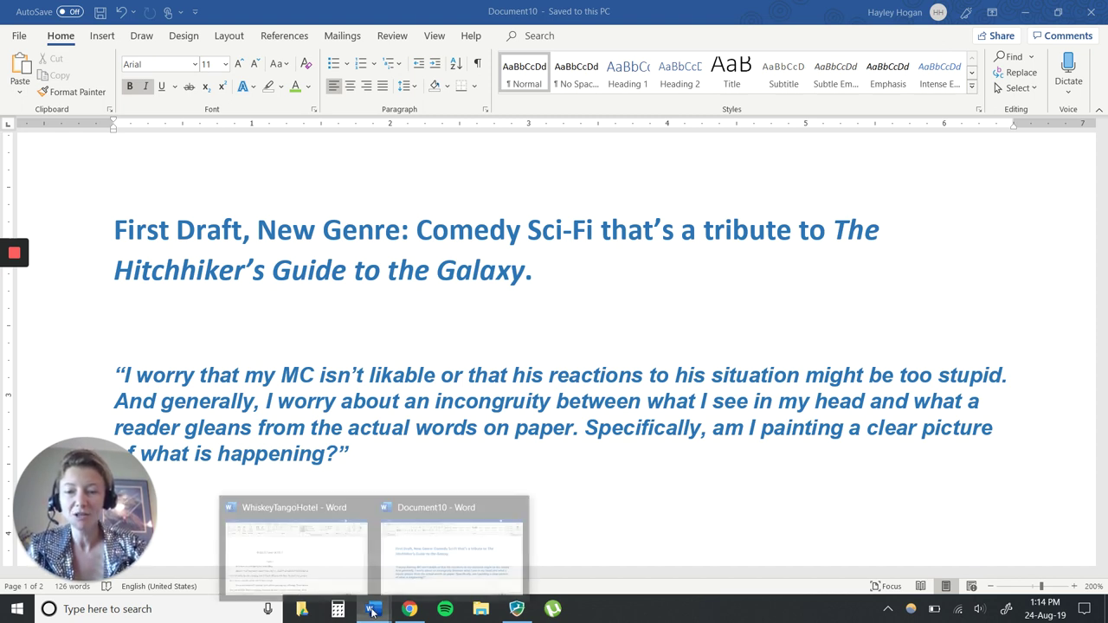
click(326, 522)
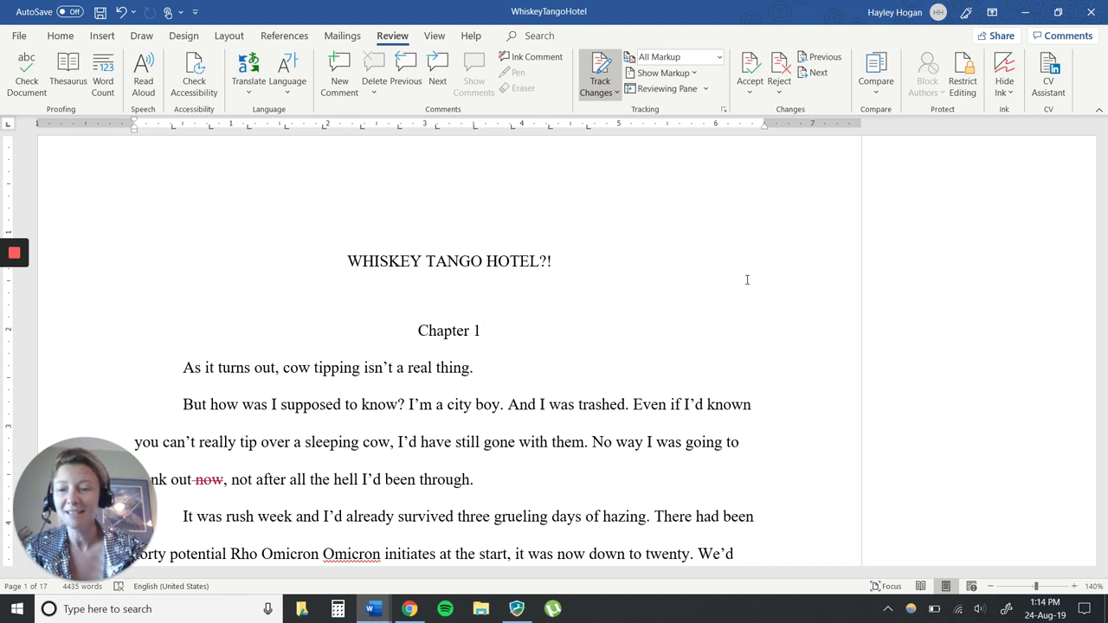
click(745, 278)
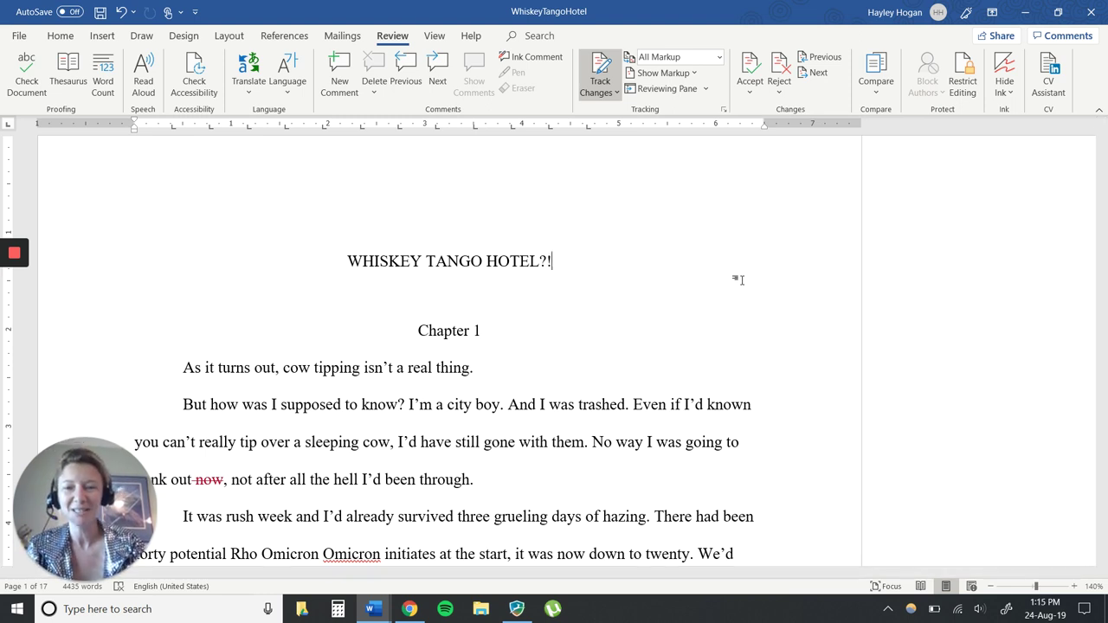
key(Down)
key(Down)
key(Down)
key(Down)
key(Down)
key(Down)
key(Down)
key(Down)
key(Down)
key(Down)
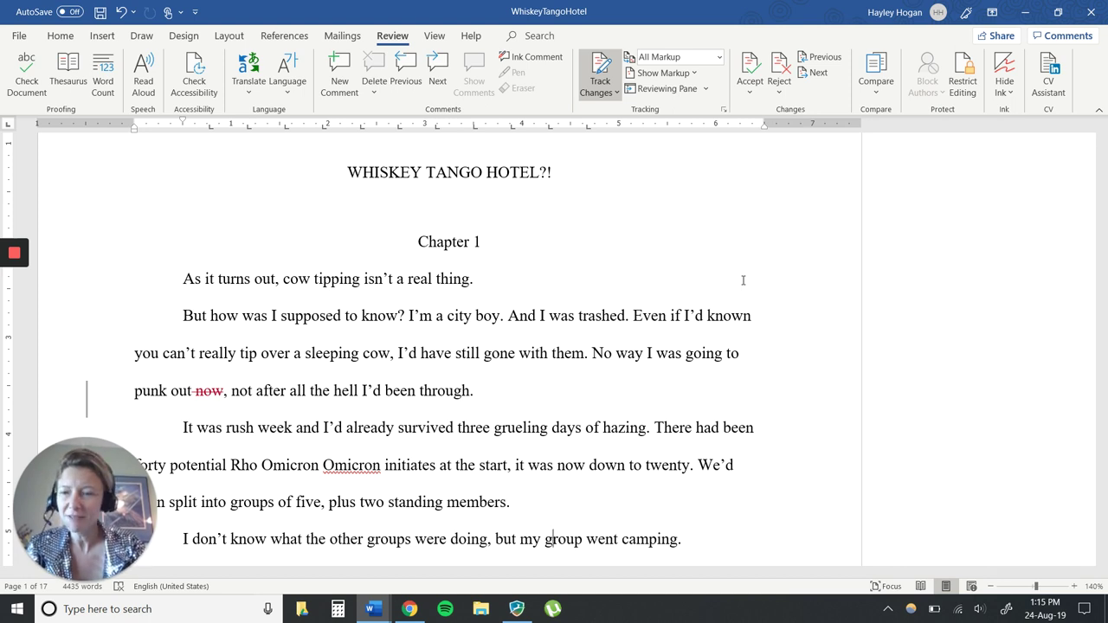
key(Down)
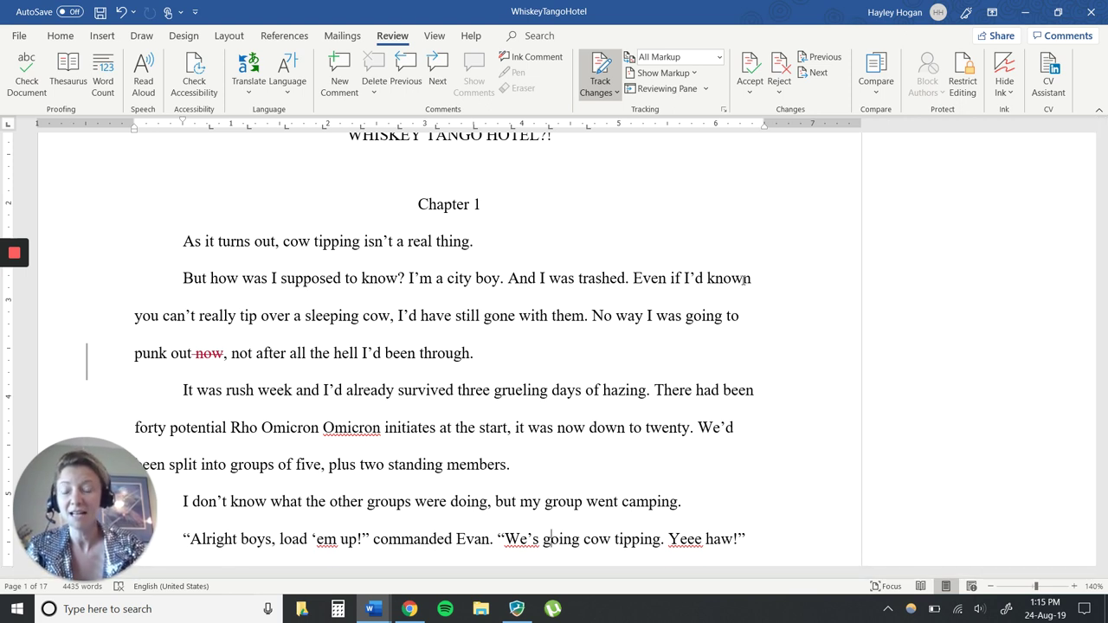
key(Down)
key(Down)
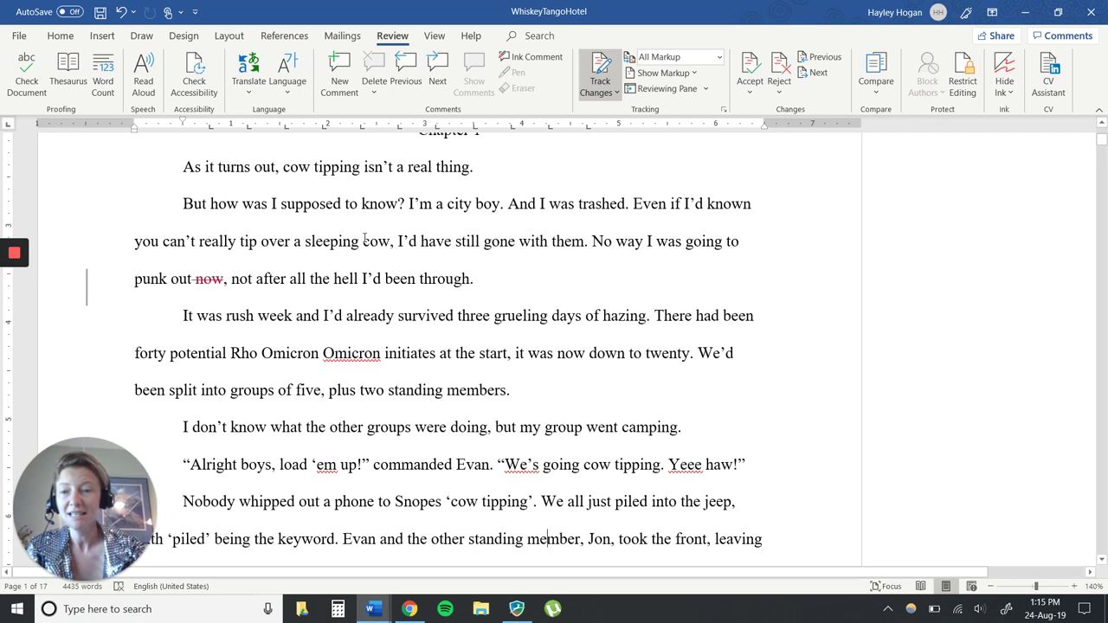
Step: Examine the tracked deletion of "now" in the second paragraph and read on through the end of the jeep seating paragraph
drag(223, 279, 191, 278)
click(319, 294)
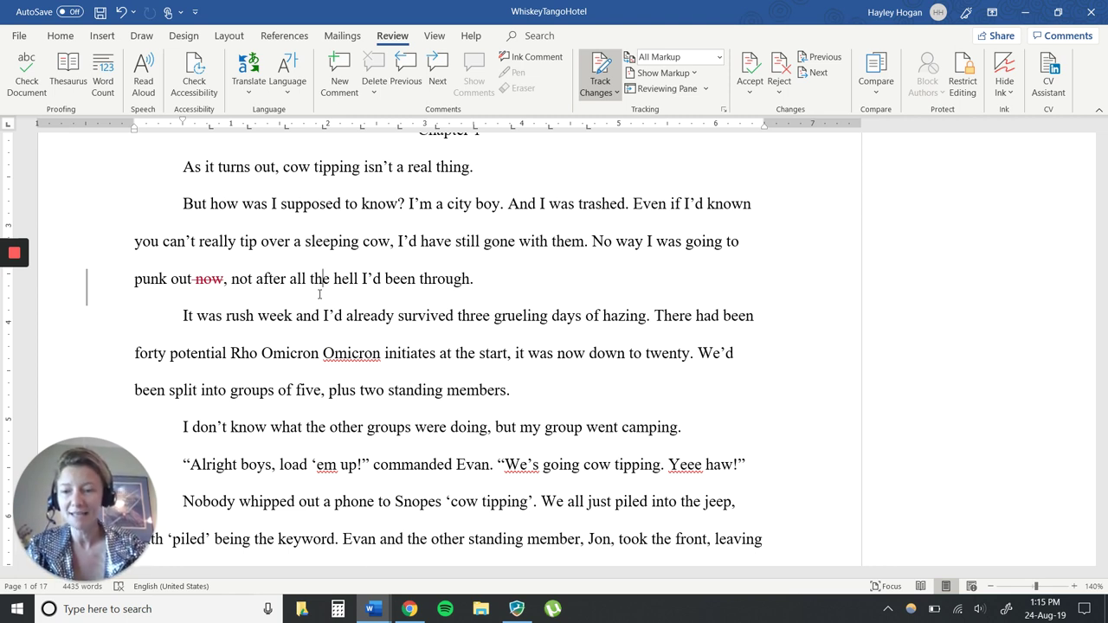
key(Down)
key(Down)
key(Down)
key(Down)
key(Down)
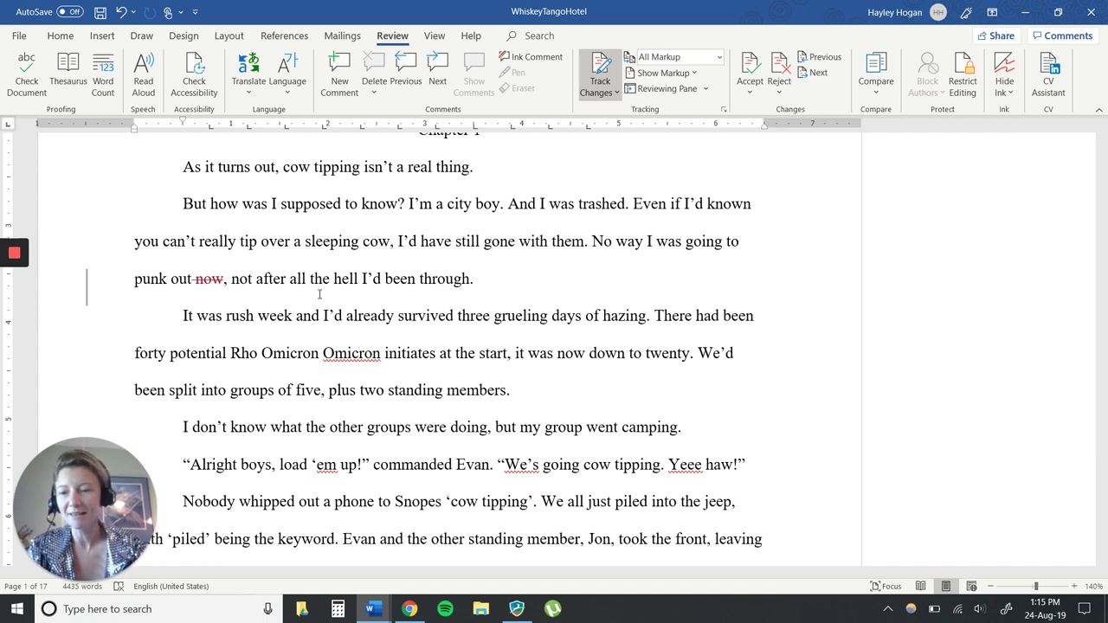
key(Down)
key(Down)
key(Down)
key(Down)
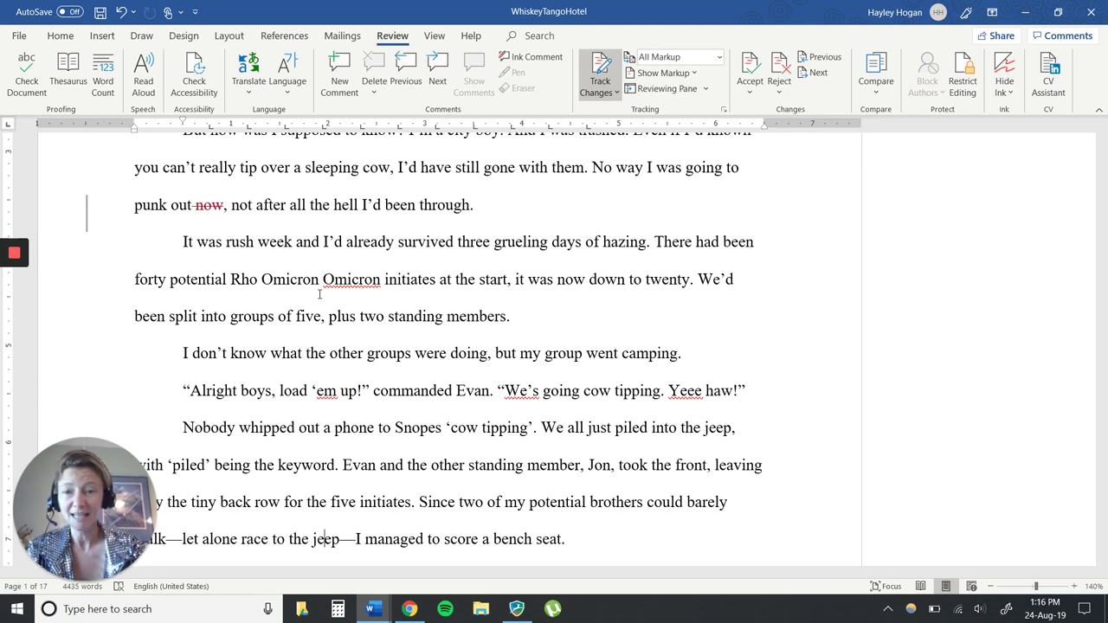
Step: Read the jeep ride passage through "no talking" and bring the full text of its reviewer comment into view
scroll(319, 294, down, 1)
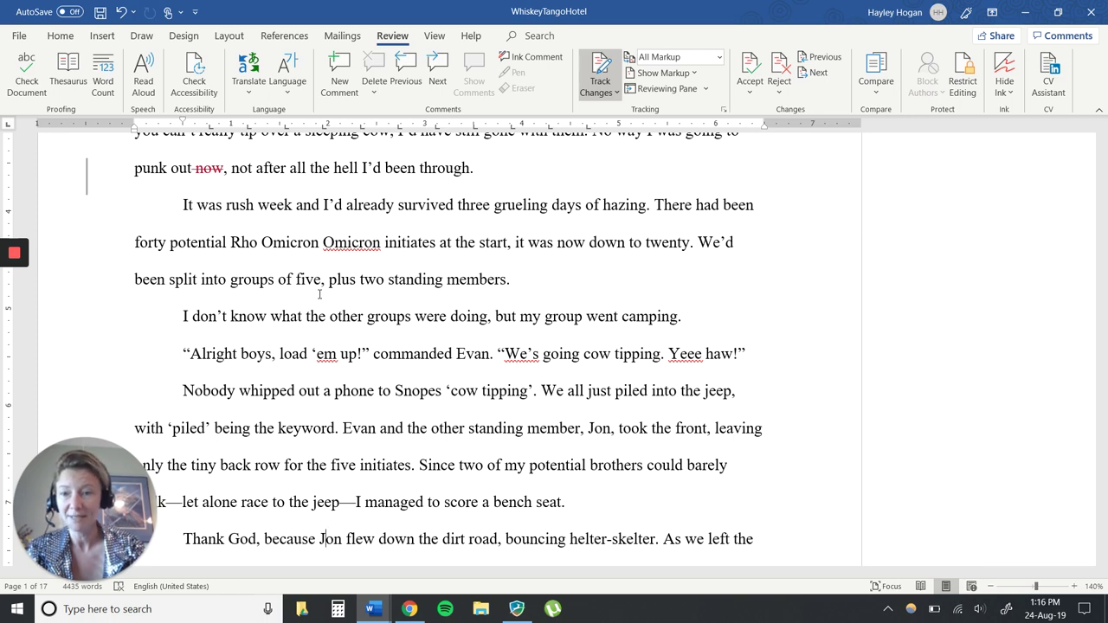
scroll(319, 294, down, 2)
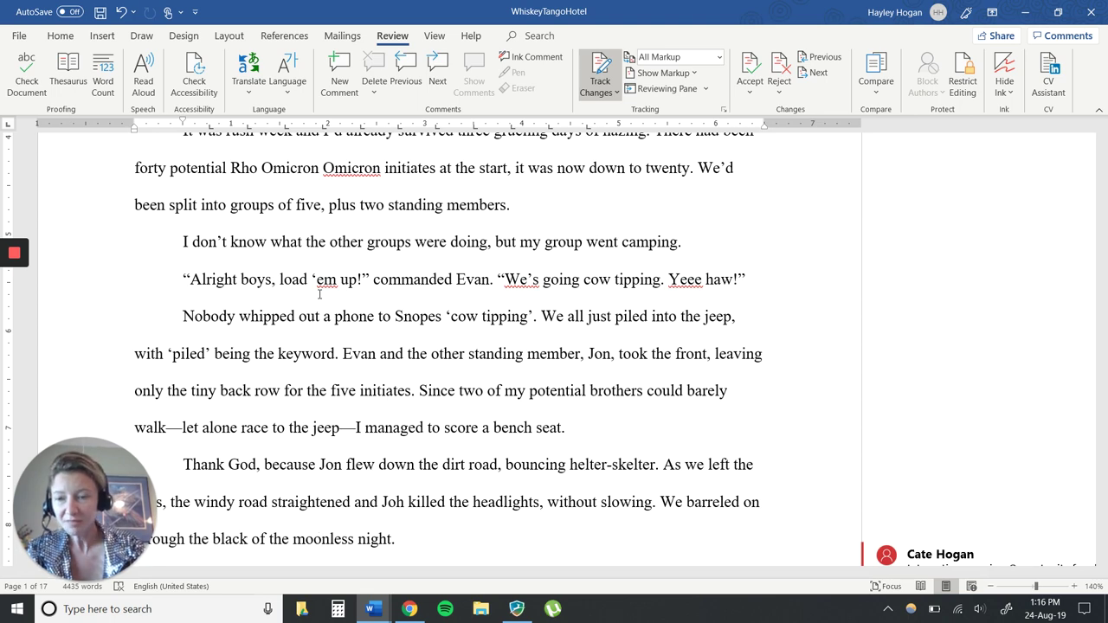
scroll(319, 295, down, 1)
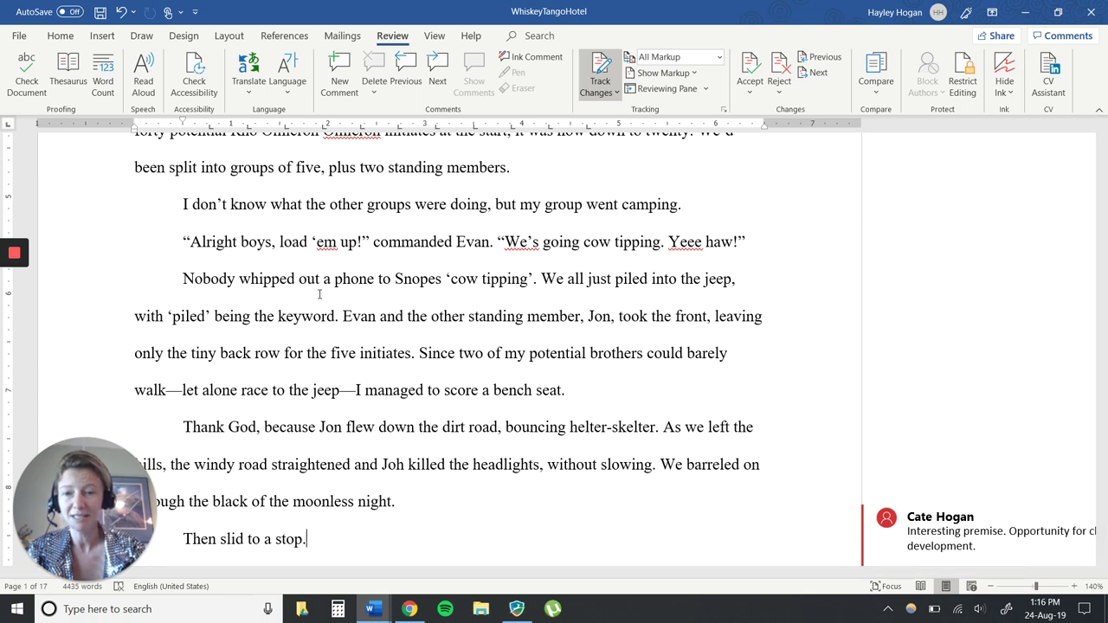
scroll(320, 294, down, 1)
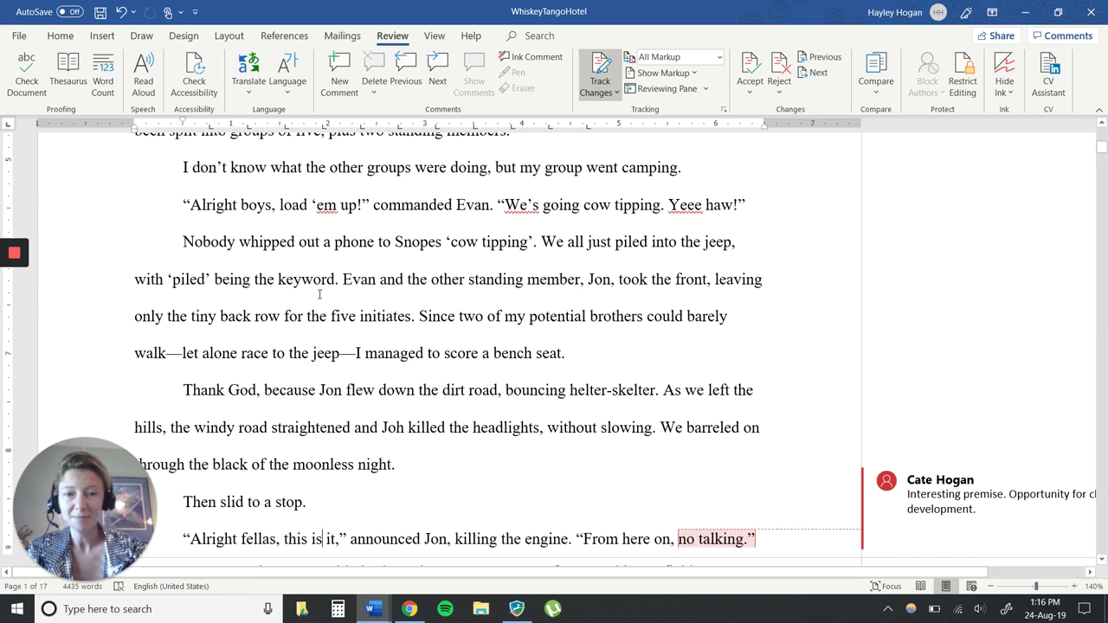
scroll(319, 294, down, 1)
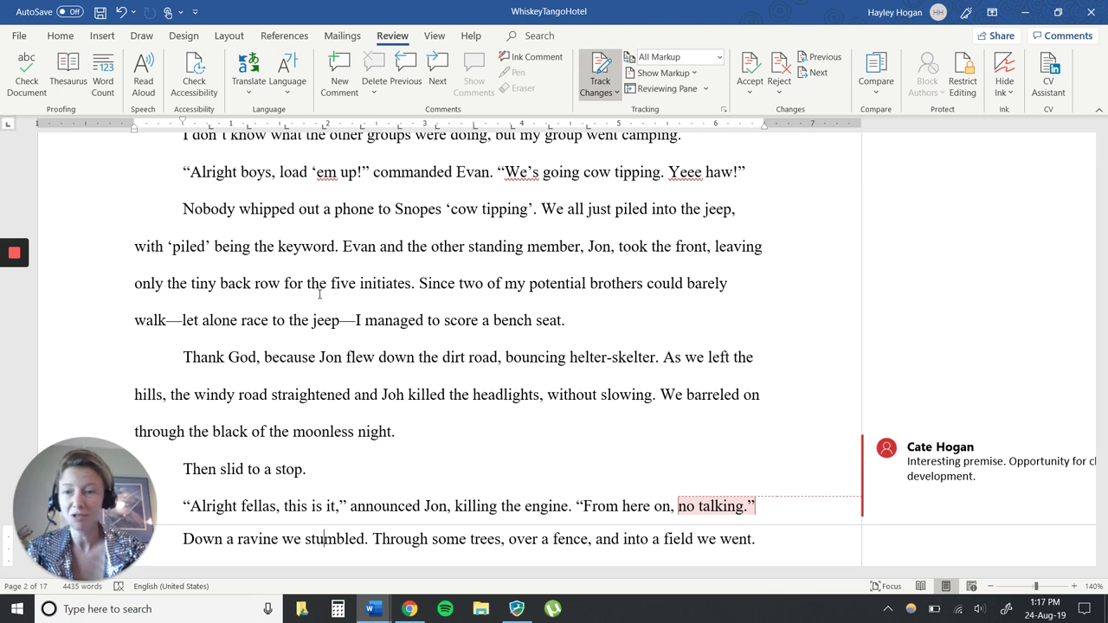
scroll(320, 294, down, 1)
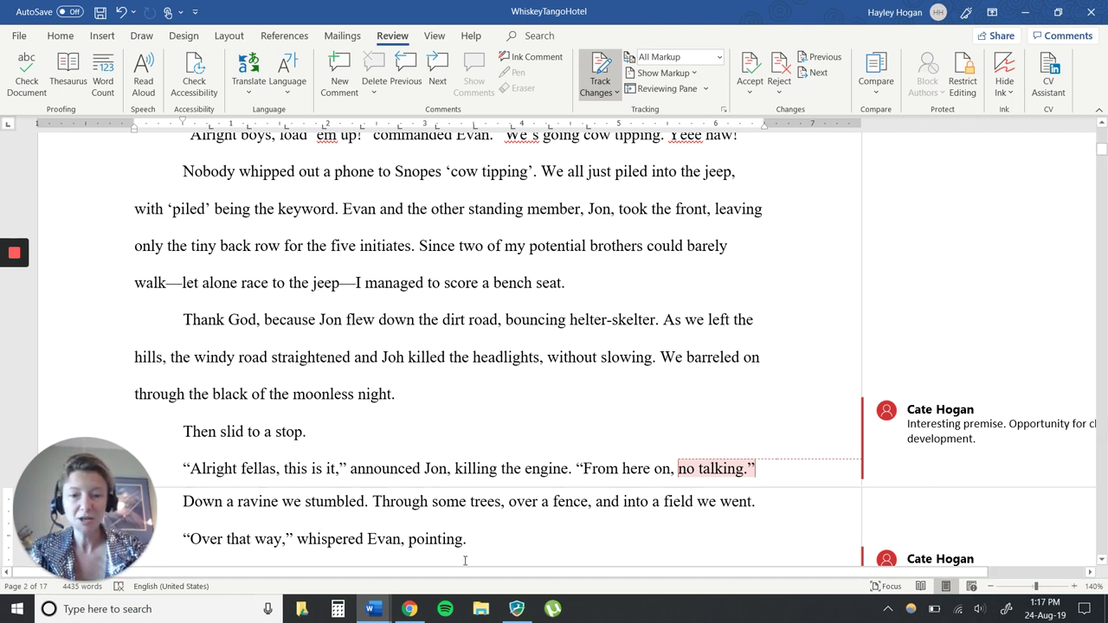
drag(466, 575, 505, 586)
click(416, 398)
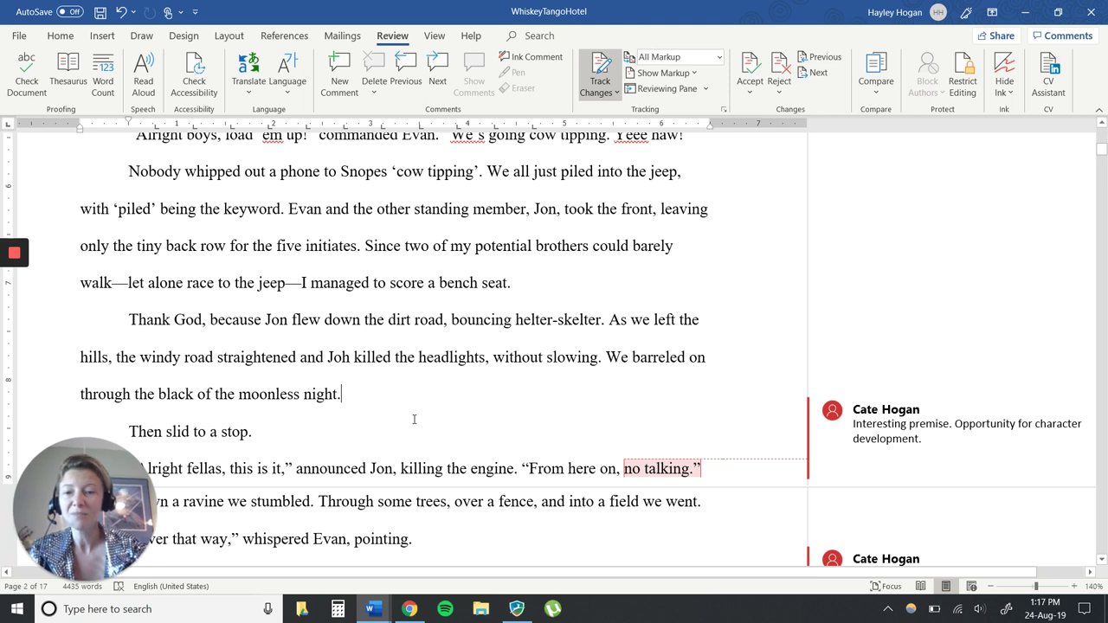
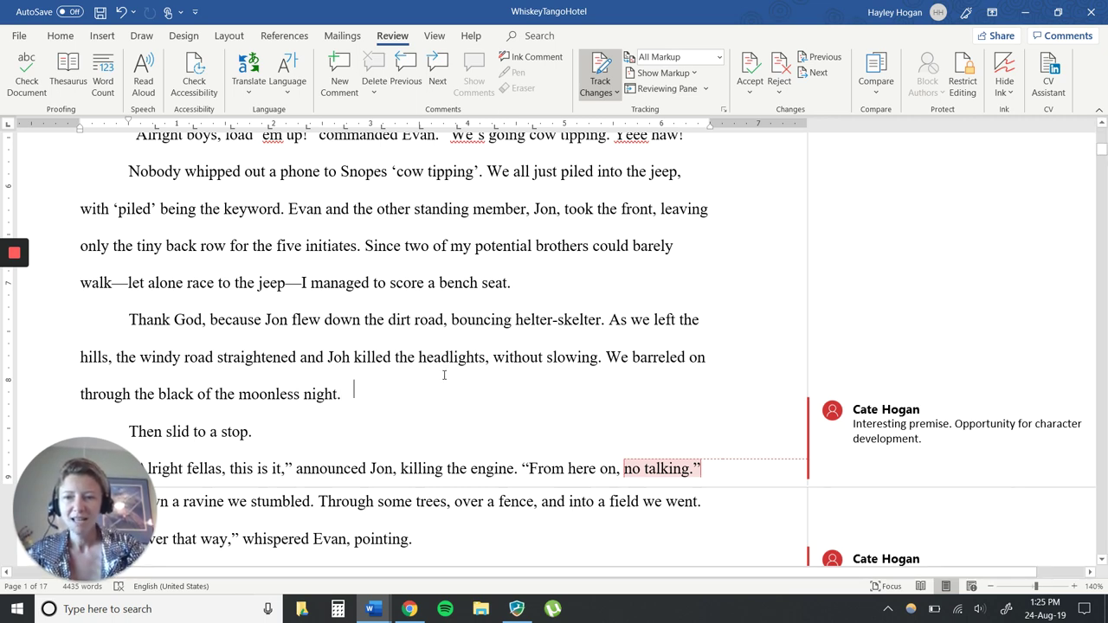
Step: Go to the reviewer comment "POV" on page 2 and select the sentence it is attached to
scroll(444, 375, down, 5)
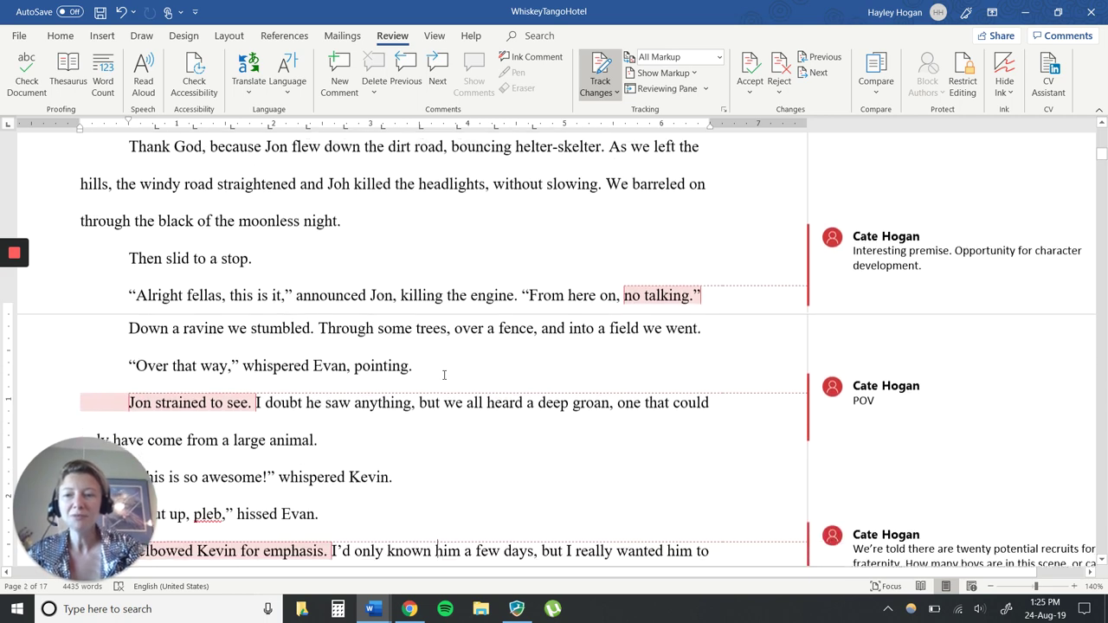
scroll(444, 375, down, 1)
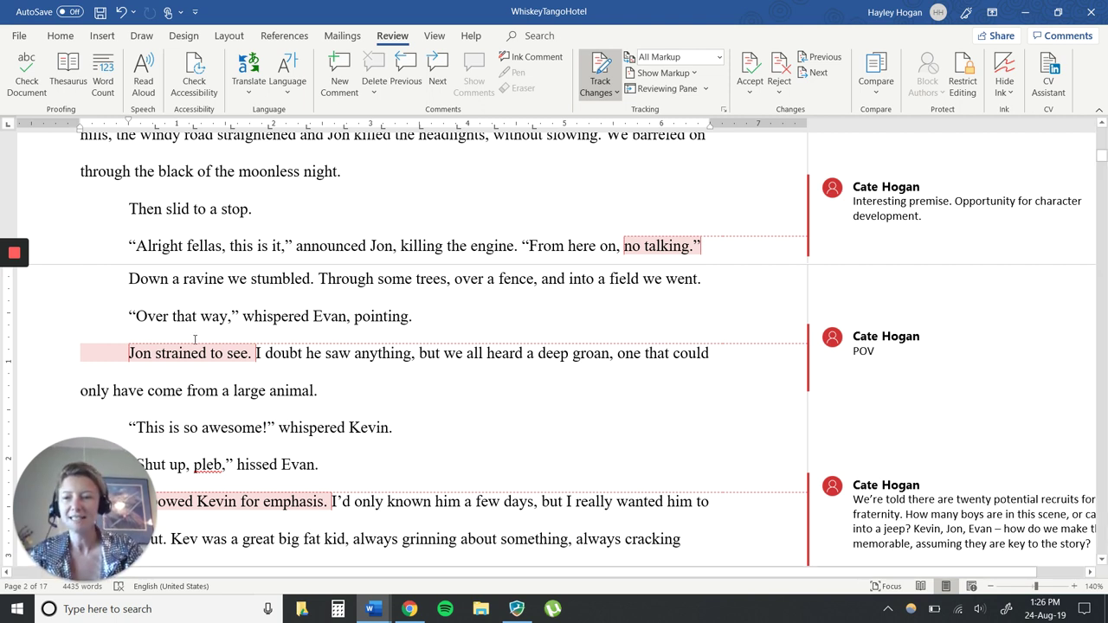
drag(255, 353, 128, 354)
click(318, 408)
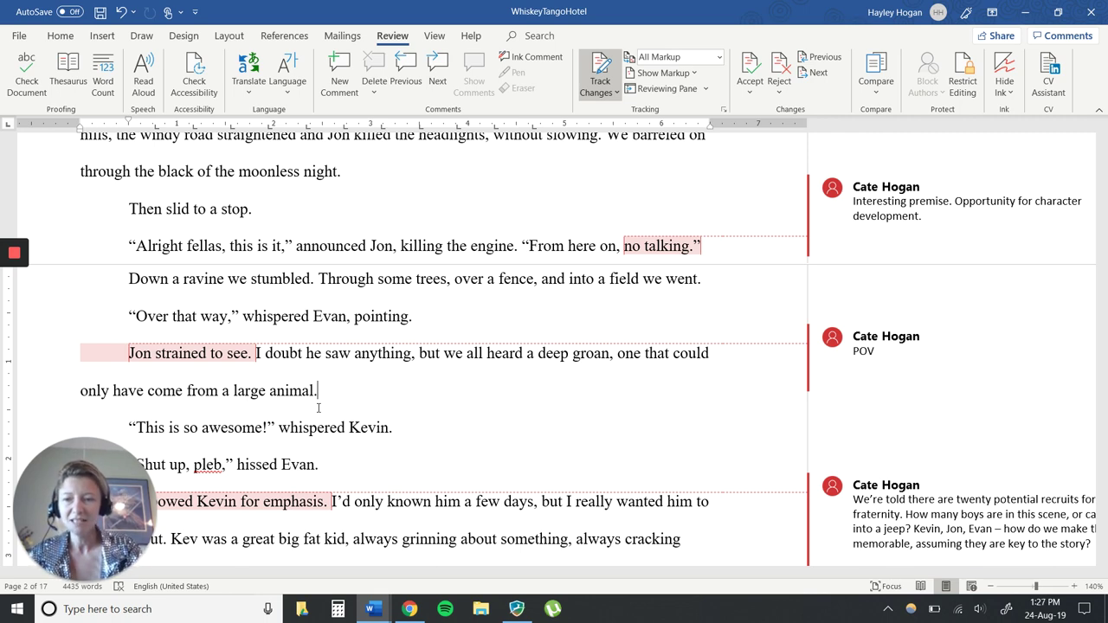
Step: Read on past the POV comment and select the speaker's name after the line "Shut up, pleb."
scroll(318, 407, down, 3)
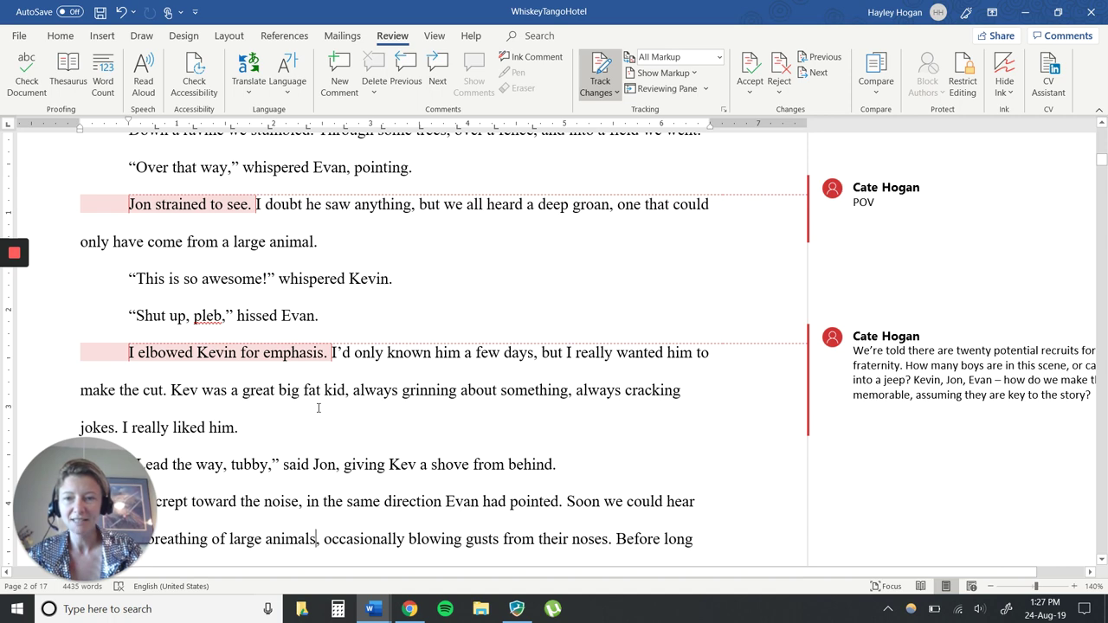
key(Down)
key(Down)
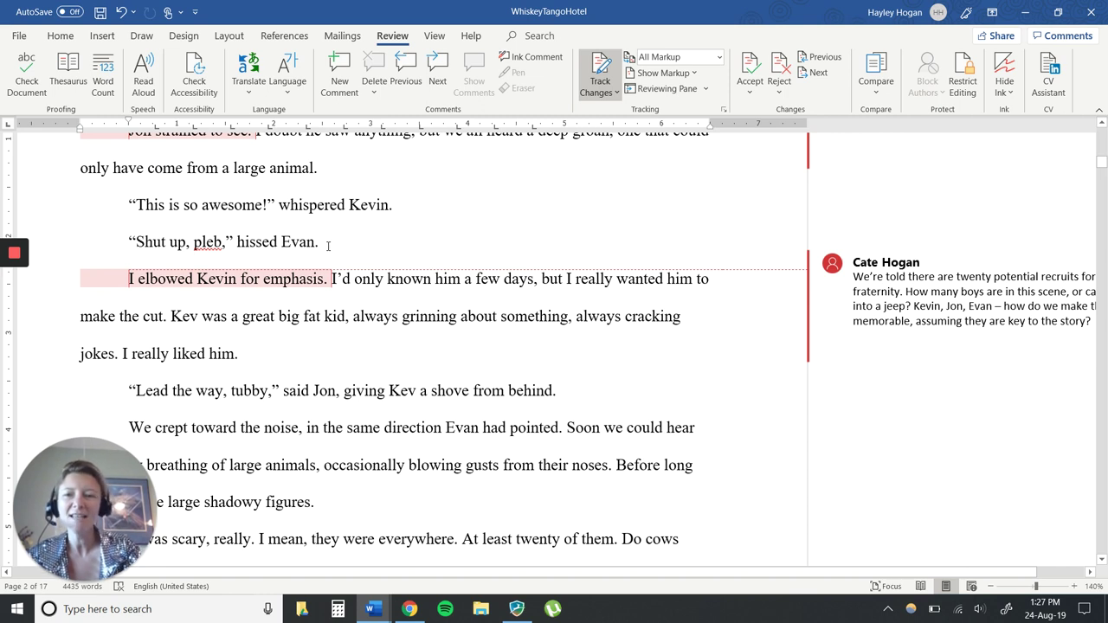
drag(327, 246, 281, 246)
click(377, 234)
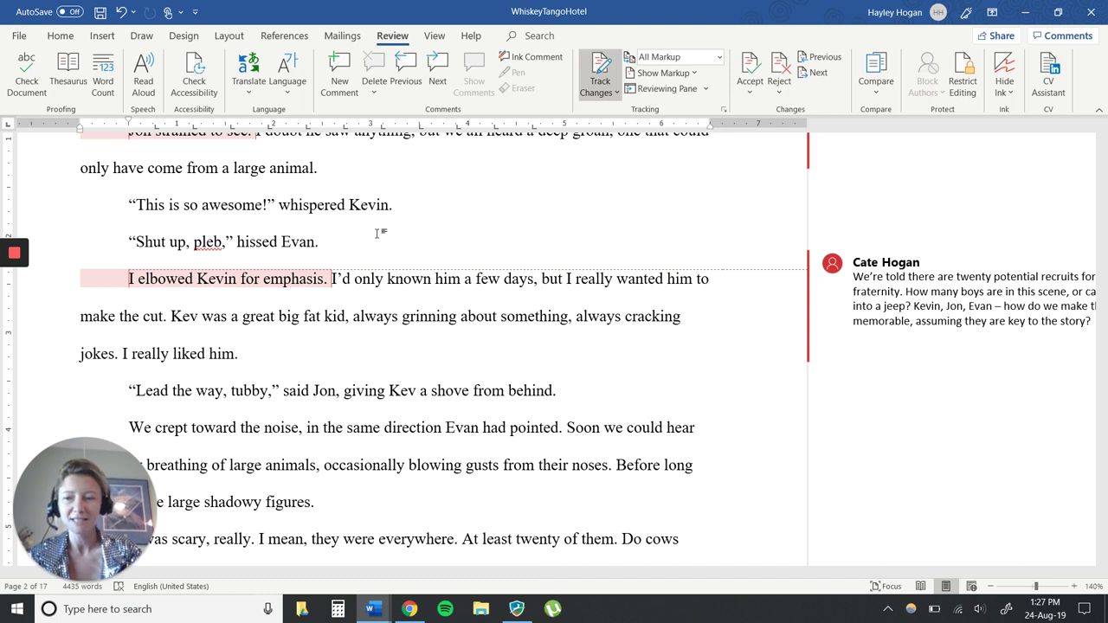
Step: Bring into view the full reviewer comment about how many boys are in the scene and making them memorable
click(370, 296)
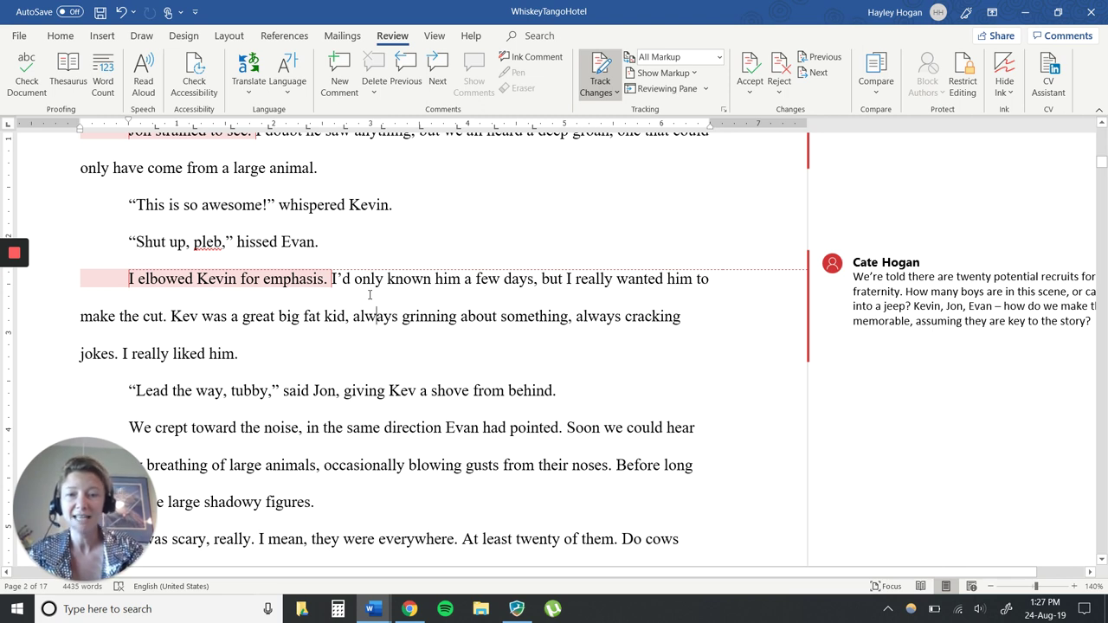
key(Down)
key(Down)
key(Down)
key(Down)
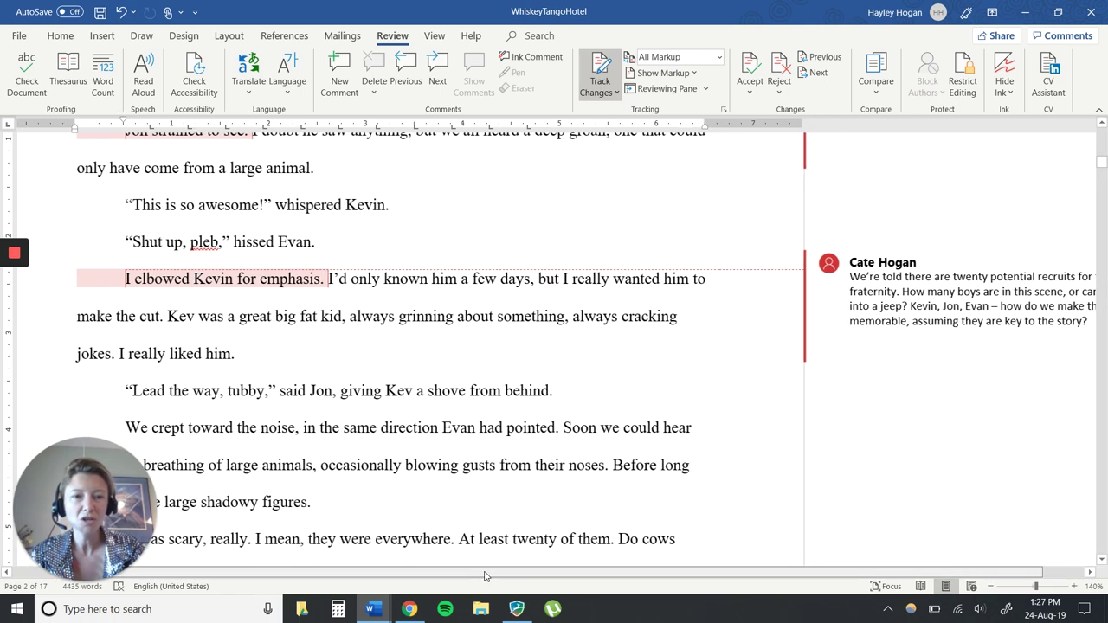
drag(477, 576, 501, 587)
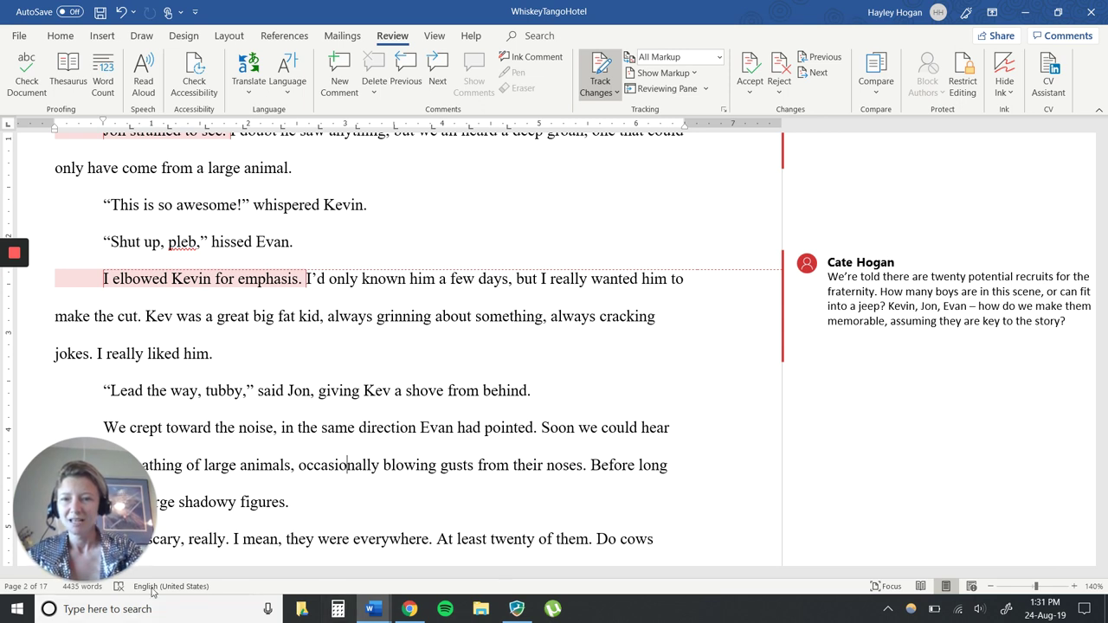
Step: Read the passage about creeping toward the cows, down to the tracked replacement of "still" with "the"
click(269, 370)
key(Down)
key(Down)
key(Down)
key(Down)
key(Down)
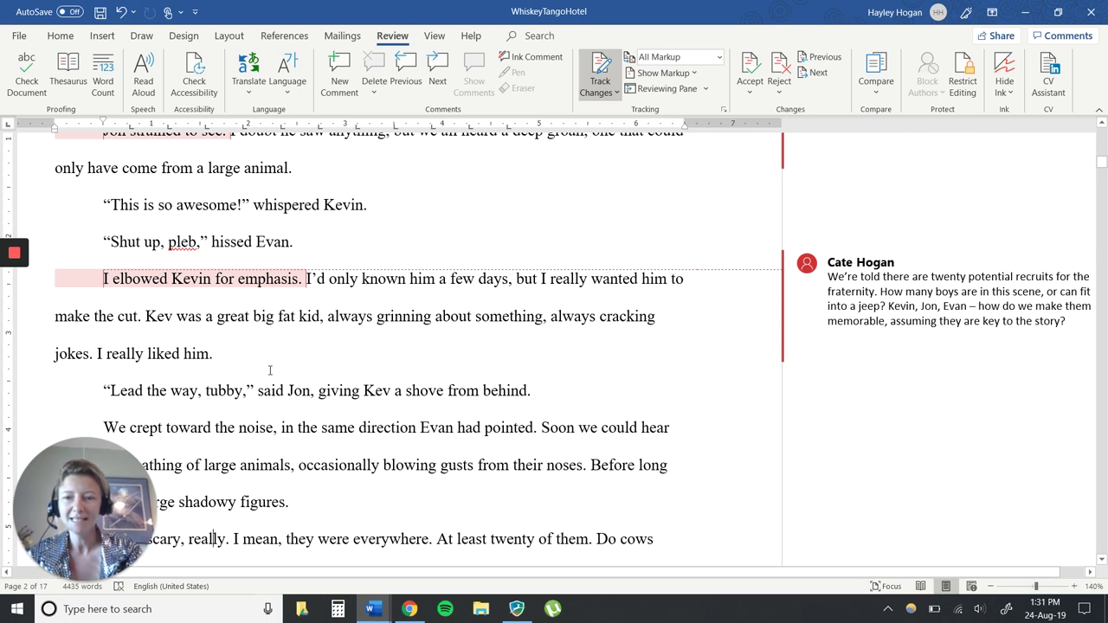
key(Down)
key(Down)
key(Down)
key(Down)
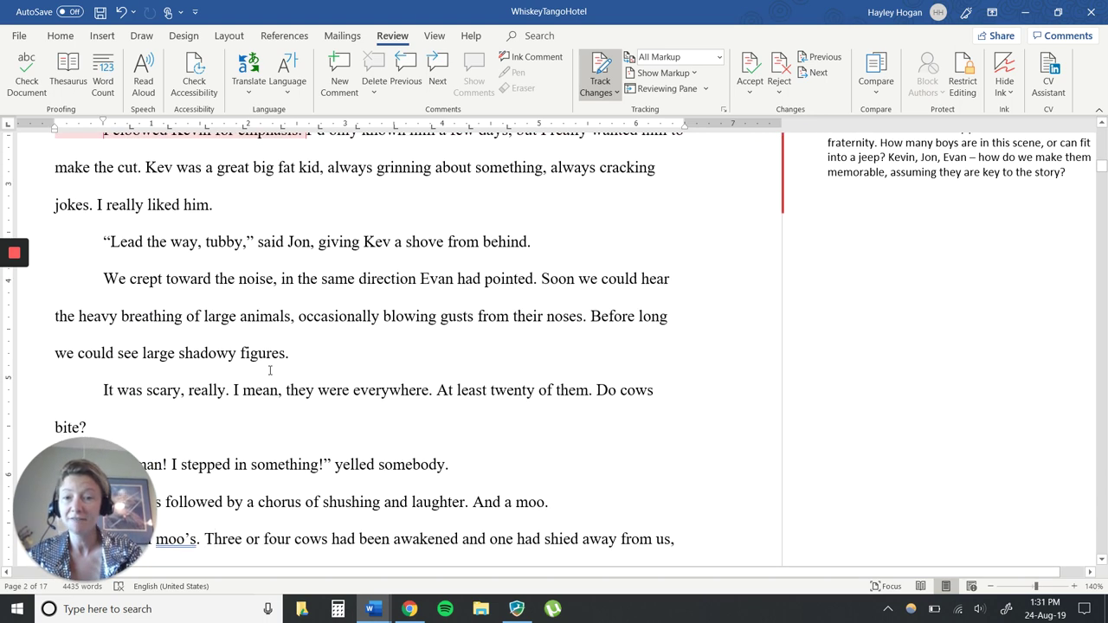
key(Down)
key(Down)
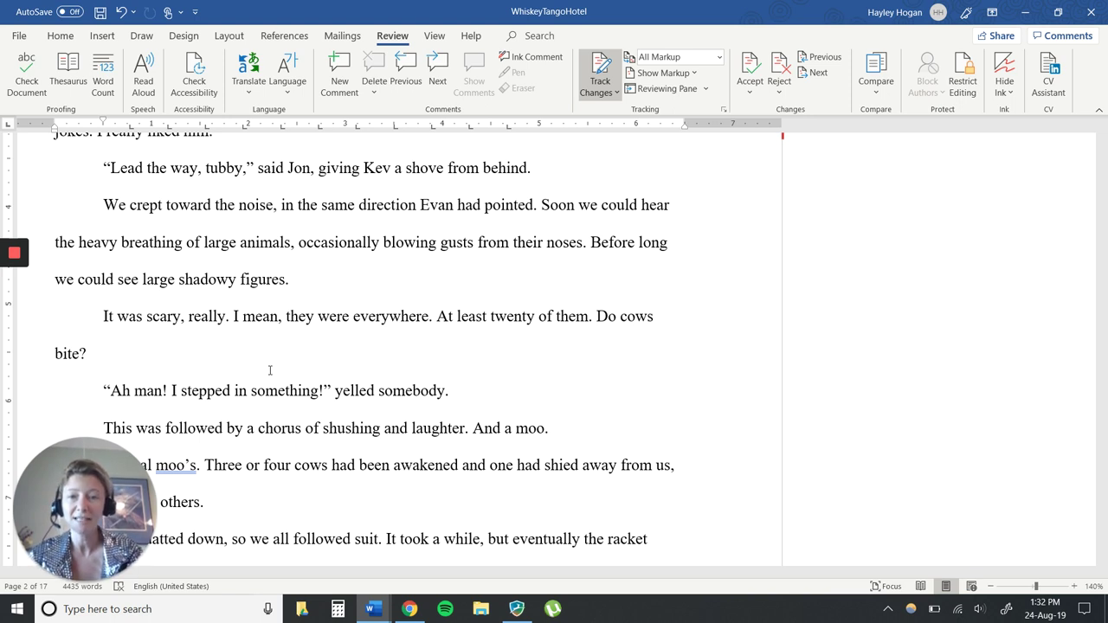
scroll(271, 370, down, 1)
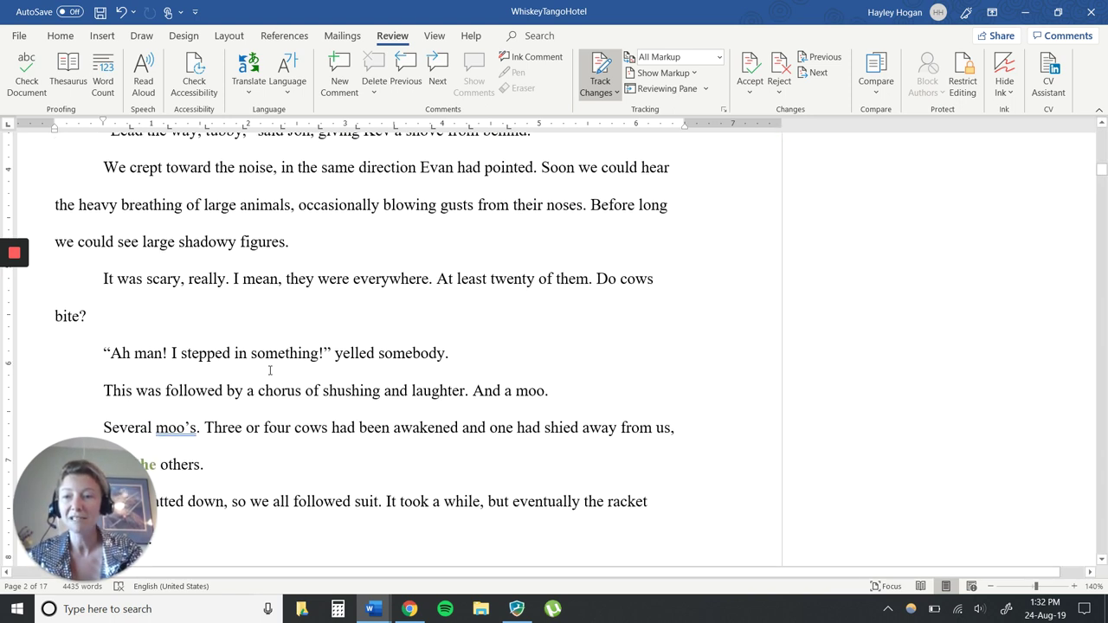
scroll(270, 370, down, 1)
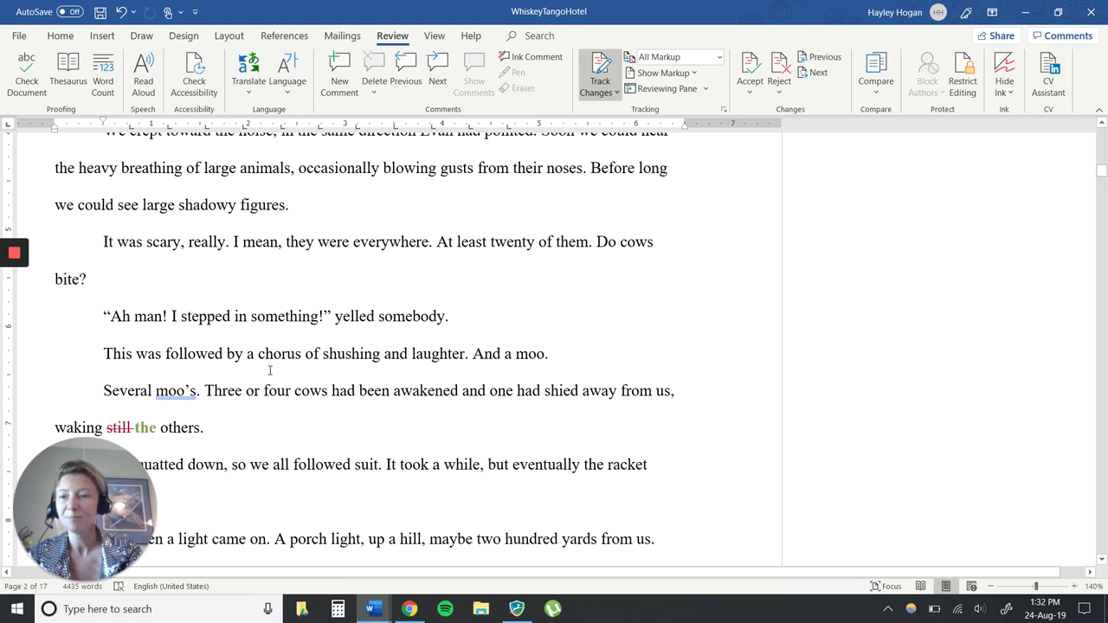
Step: Select each repeated "large" in the paragraph describing the animals and shadowy figures, and move on to the following lines
double_click(155, 205)
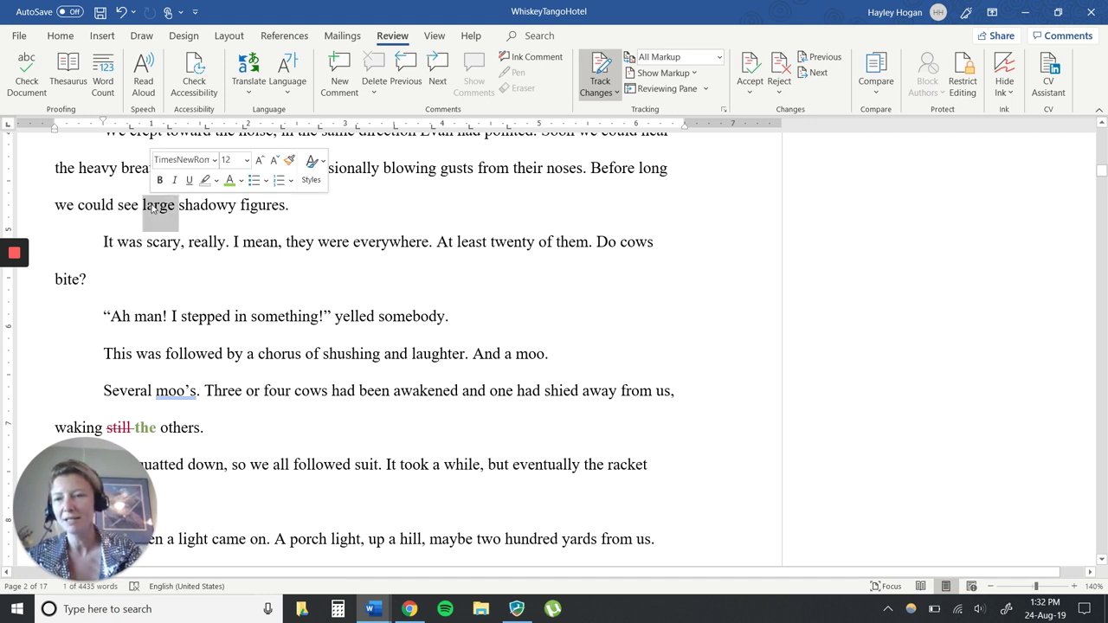
click(225, 242)
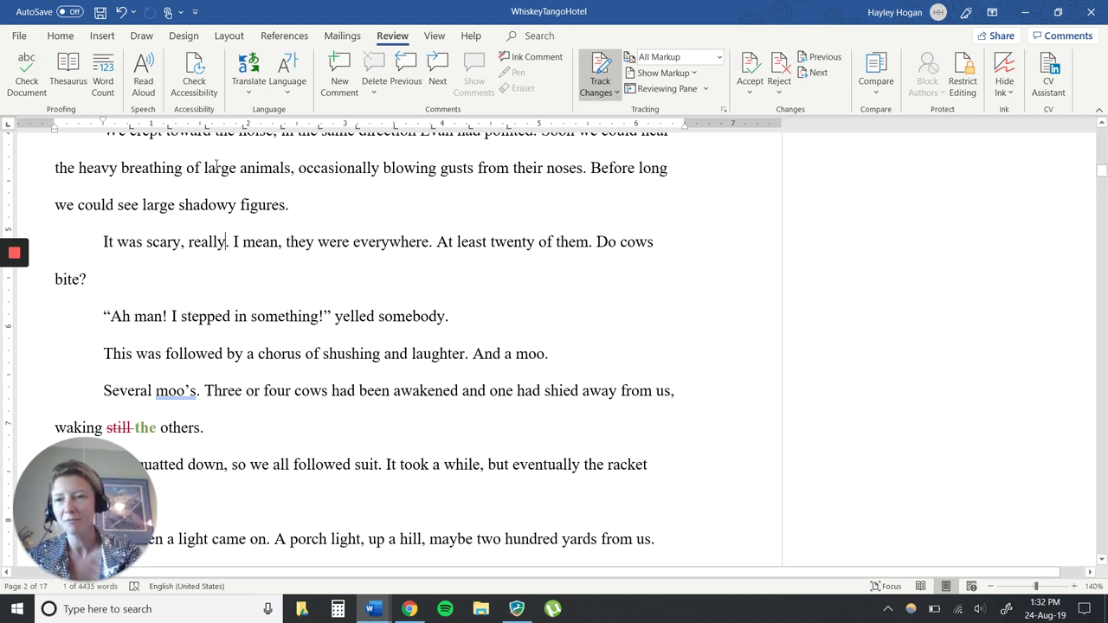
double_click(216, 168)
click(307, 298)
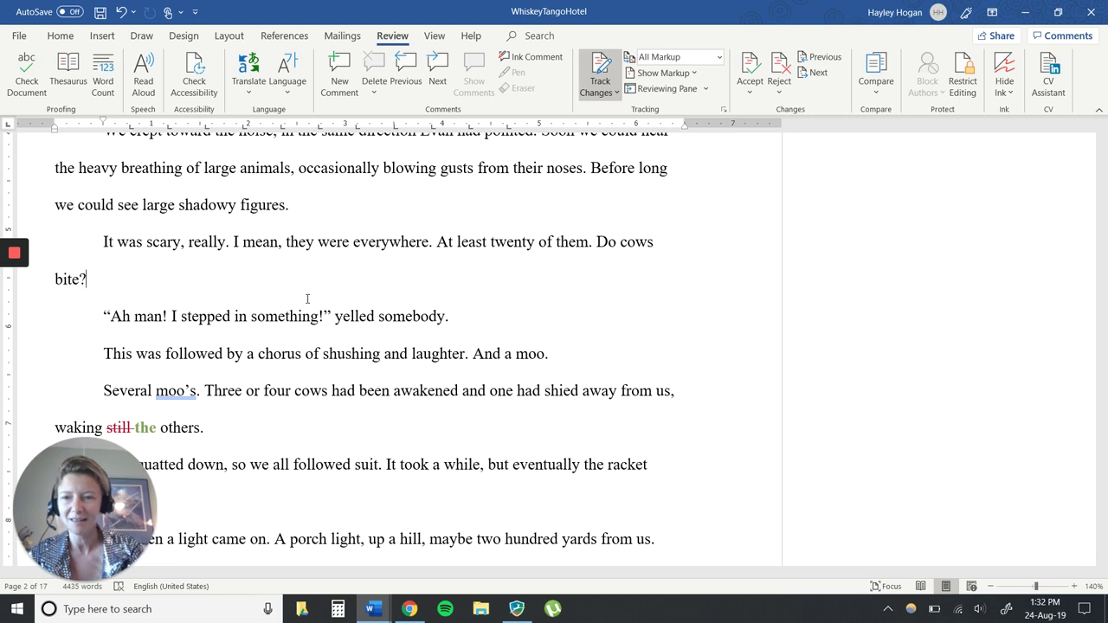
key(Down)
key(Down)
key(Down)
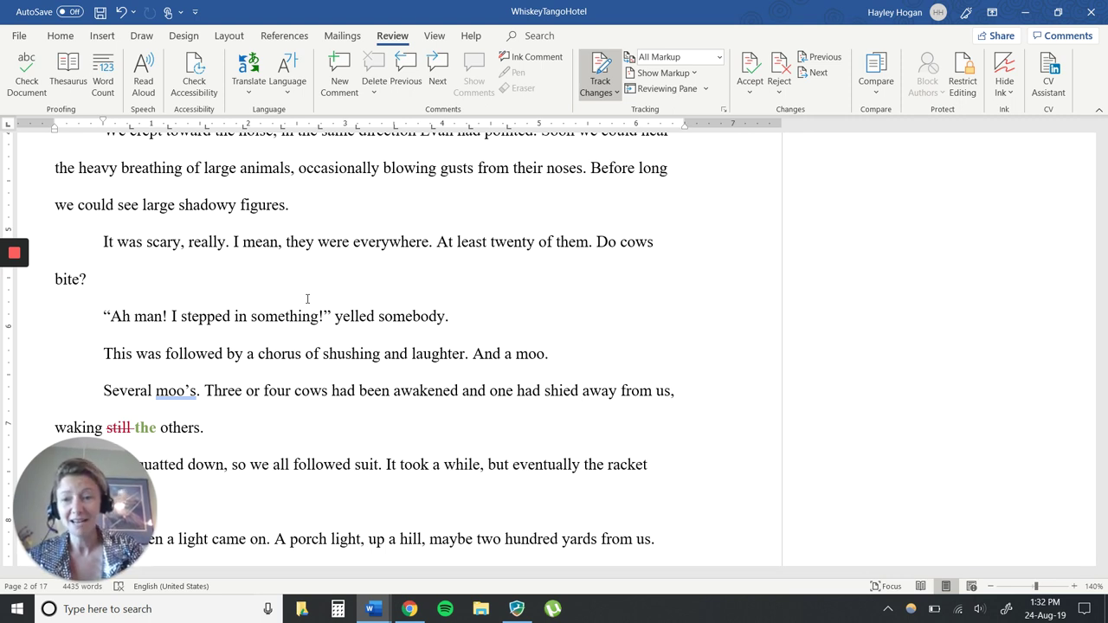
Step: Read on from the awakened cows to the old man stepping onto the porch and the "Avoid redundancies." comment
scroll(307, 299, down, 1)
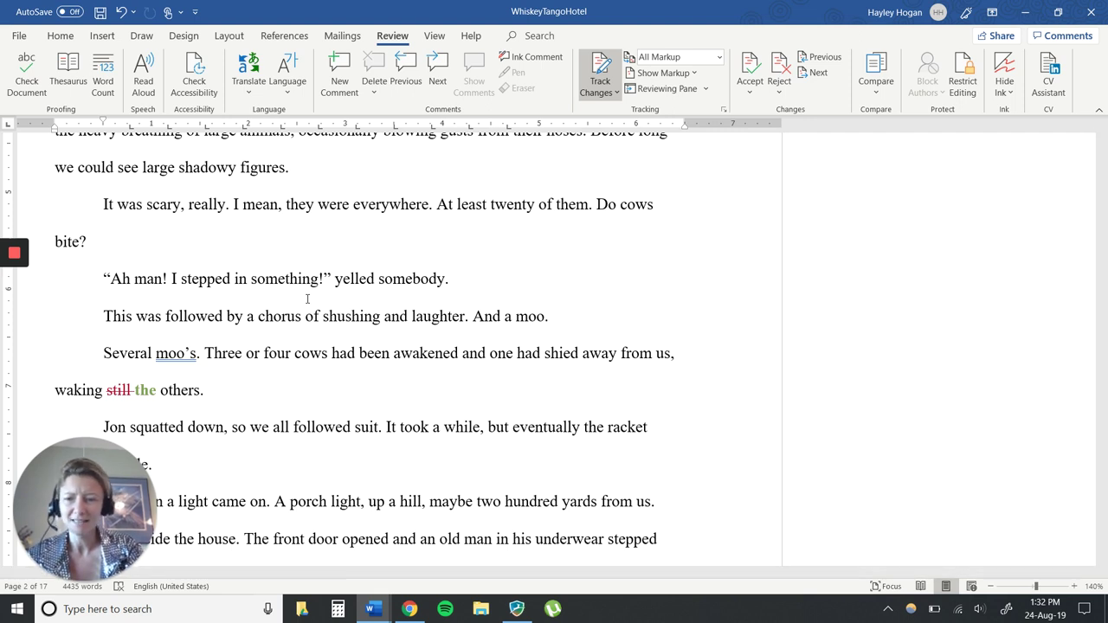
scroll(307, 299, down, 1)
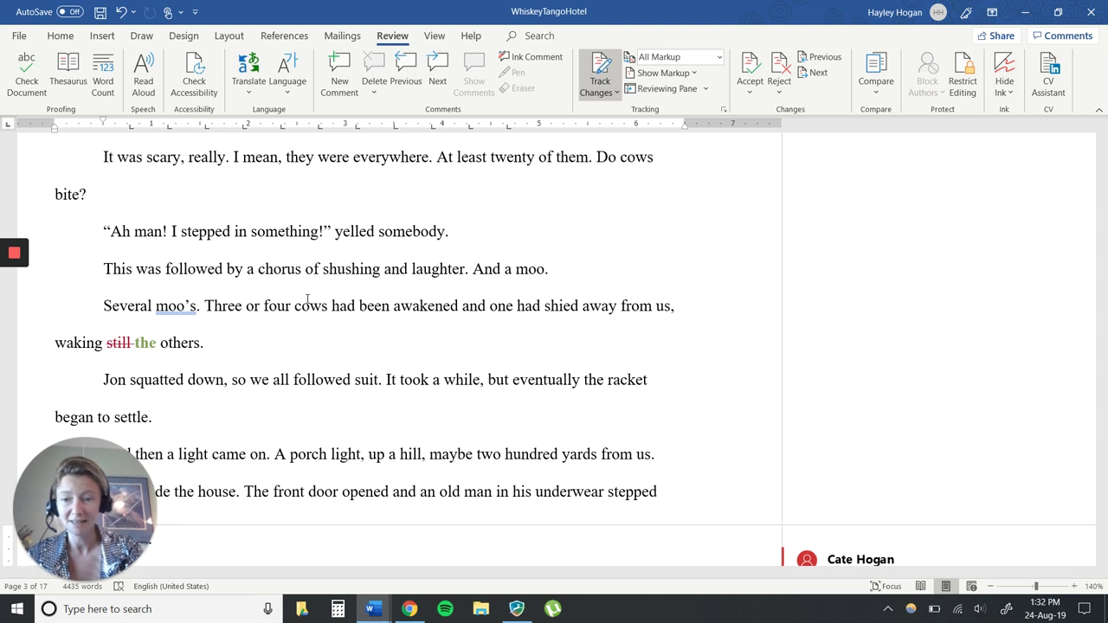
scroll(307, 299, down, 3)
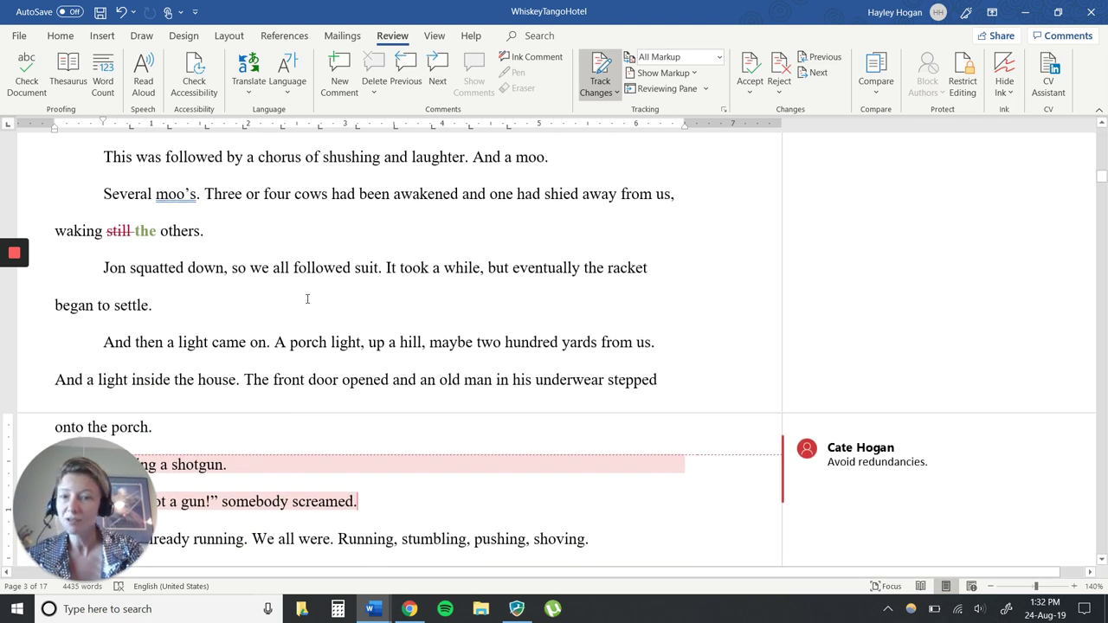
scroll(308, 299, down, 3)
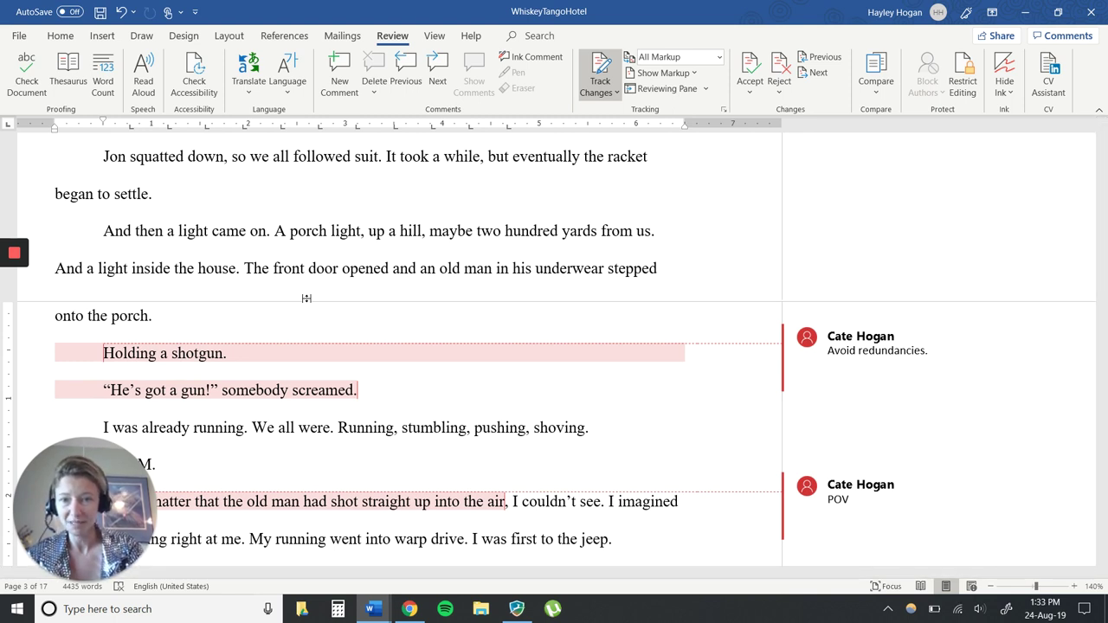
scroll(306, 298, down, 3)
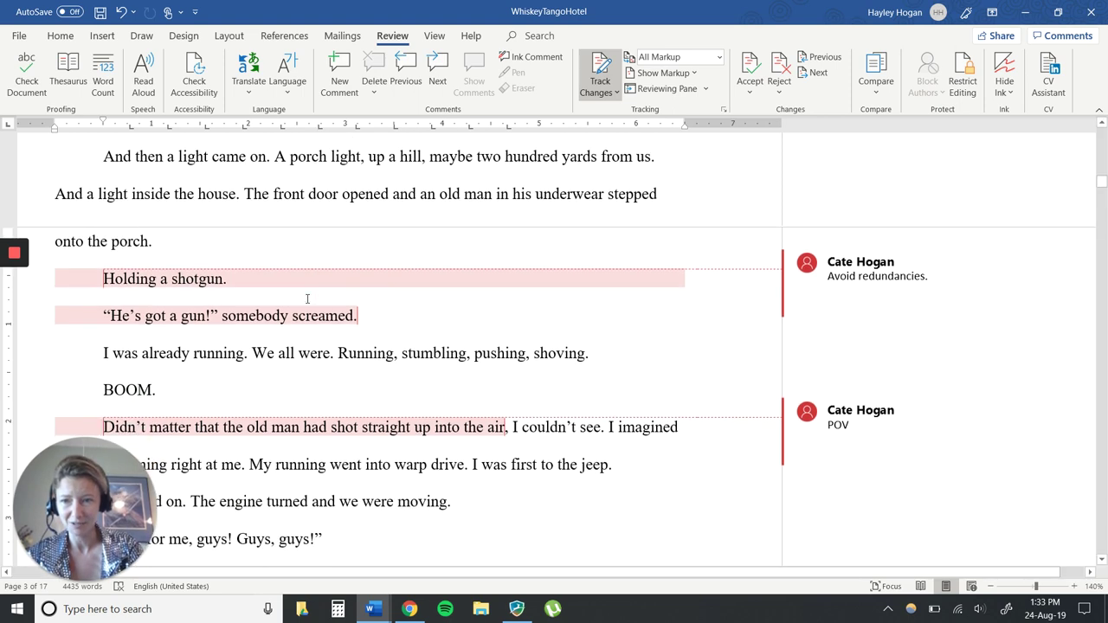
Step: Select the sentence "Holding a shotgun." covered by the redundancy comment, and clear the selection
scroll(306, 299, down, 1)
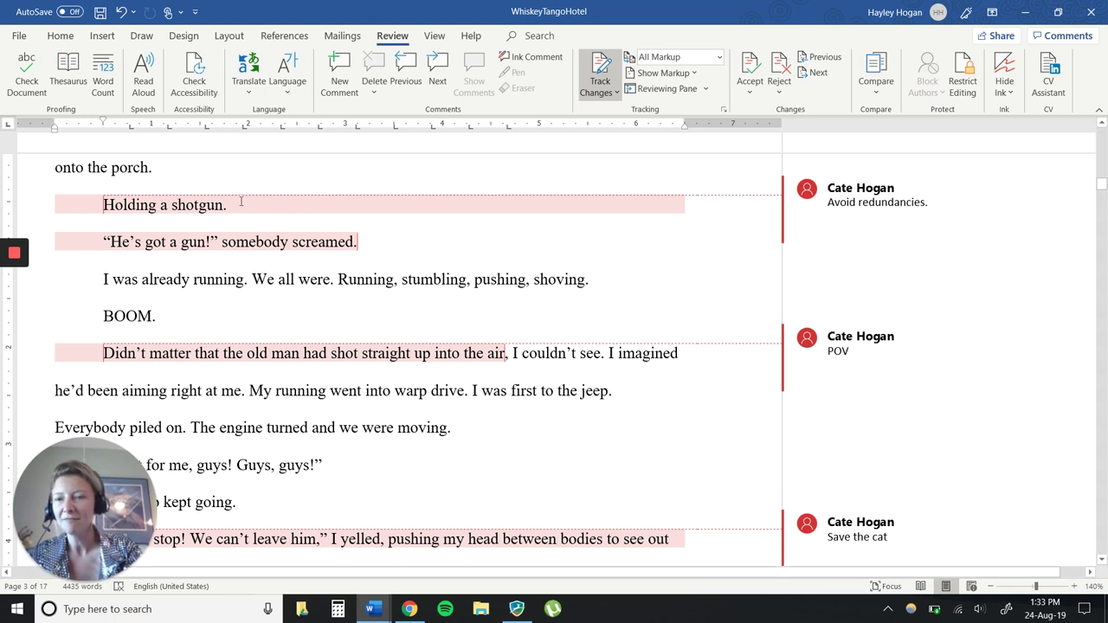
drag(237, 211, 125, 209)
click(251, 278)
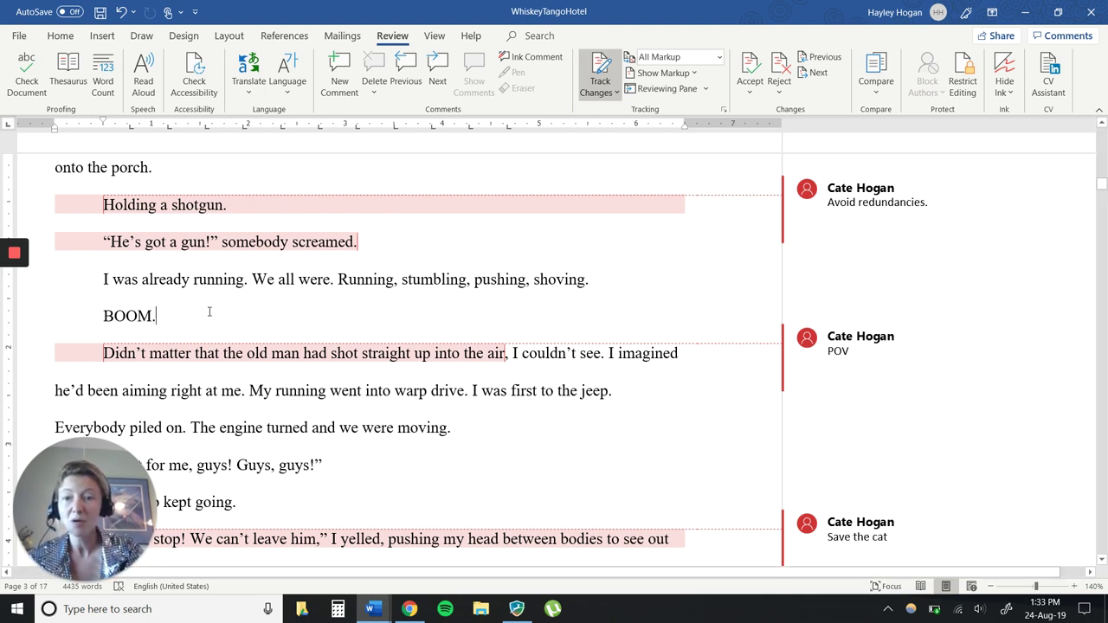
Step: Read on to the POV comment about the old man's shot and select "I couldn't see." in that paragraph
key(Down)
key(Down)
key(Down)
key(Down)
key(Down)
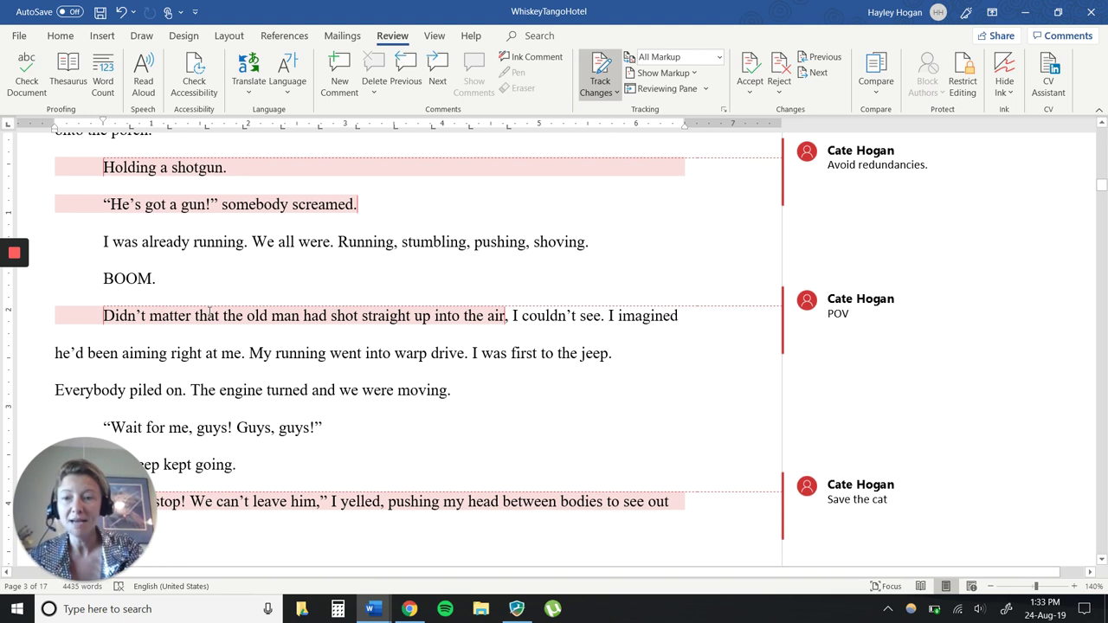
key(Down)
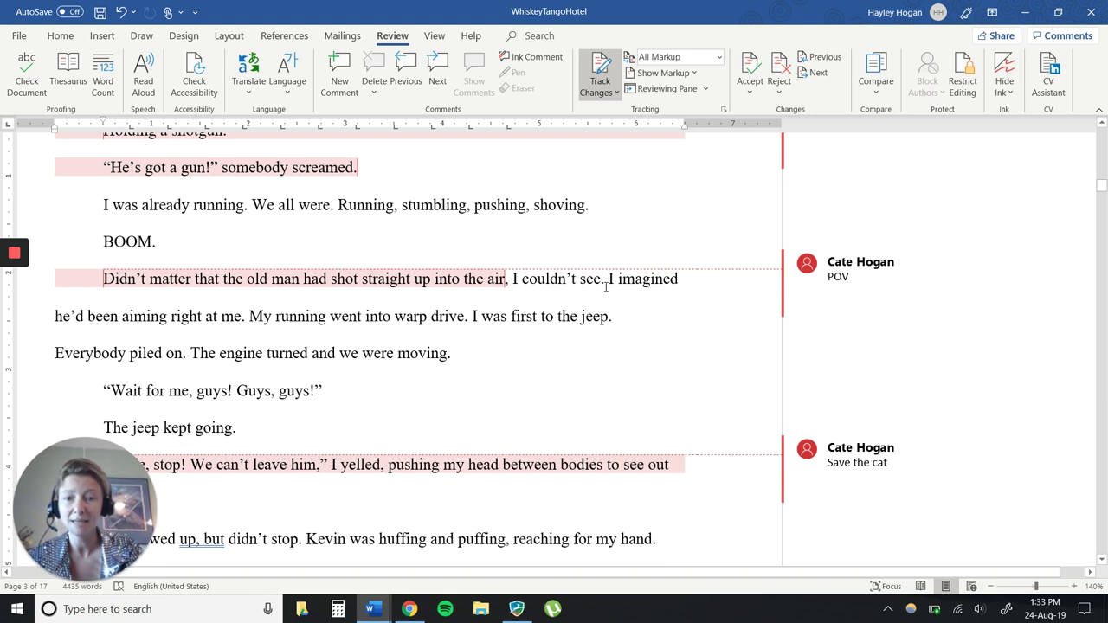
drag(606, 286, 513, 286)
click(544, 285)
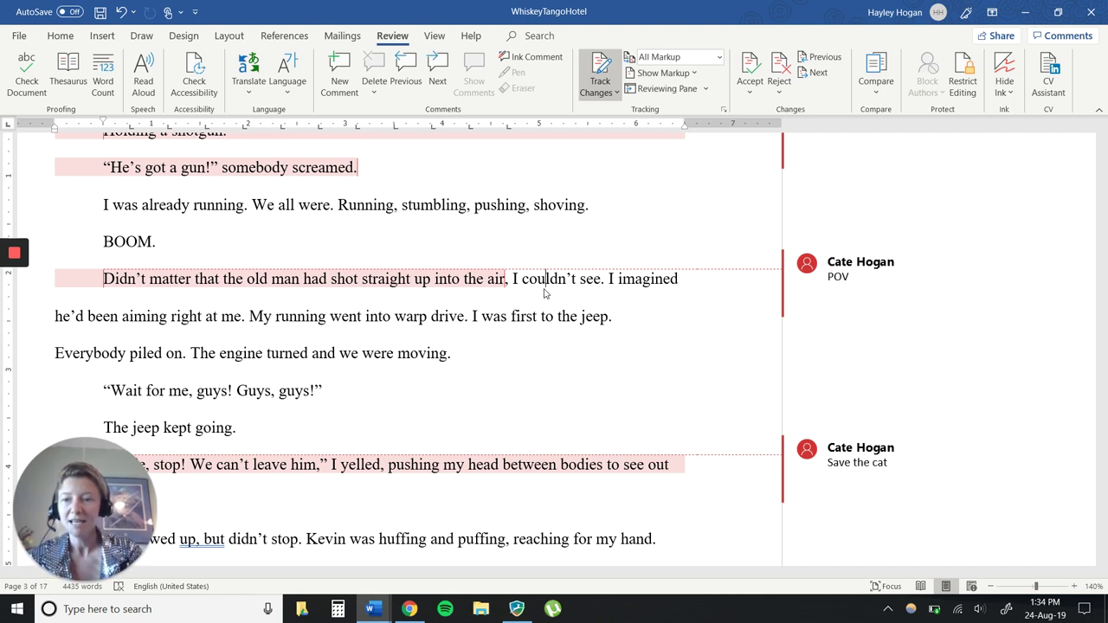
Step: Bring the "Save the cat" comment on the "Dude, stop!" dialogue into view and examine it
scroll(545, 291, down, 2)
scroll(544, 289, down, 4)
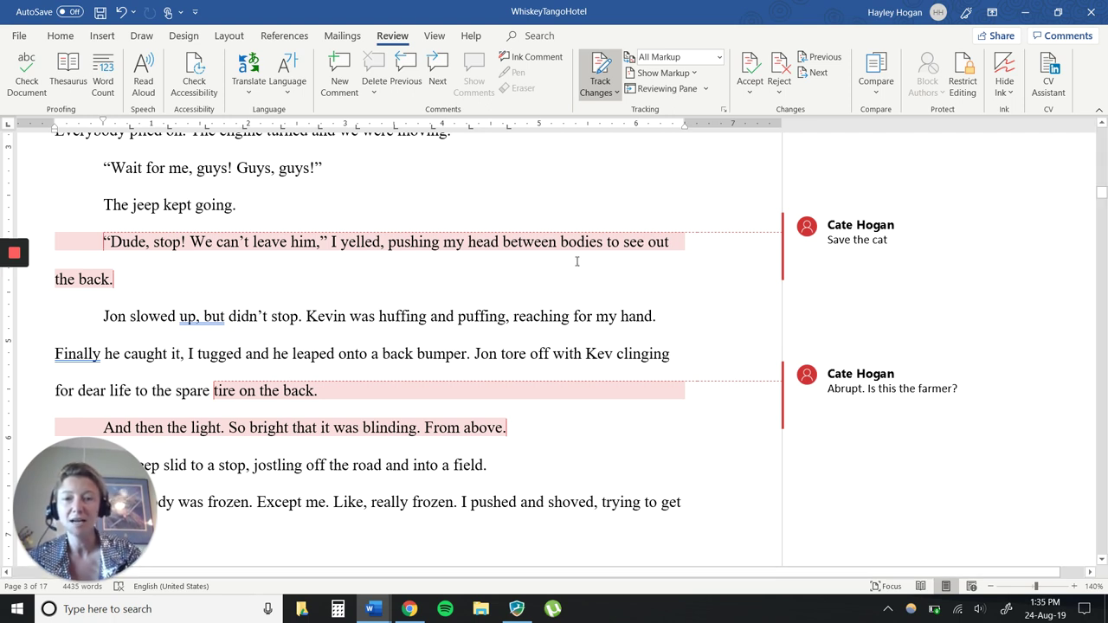
click(861, 255)
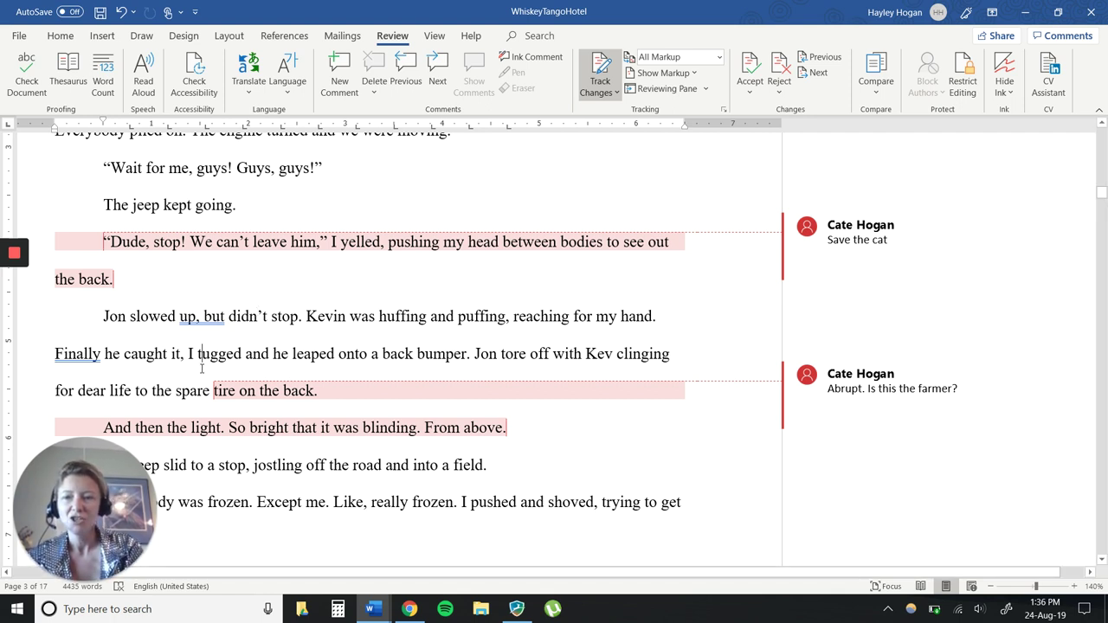
Step: Read the jeep escape down to the sudden bright light and examine the comment "Abrupt. Is this the farmer?"
key(Down)
key(Down)
key(Down)
key(Down)
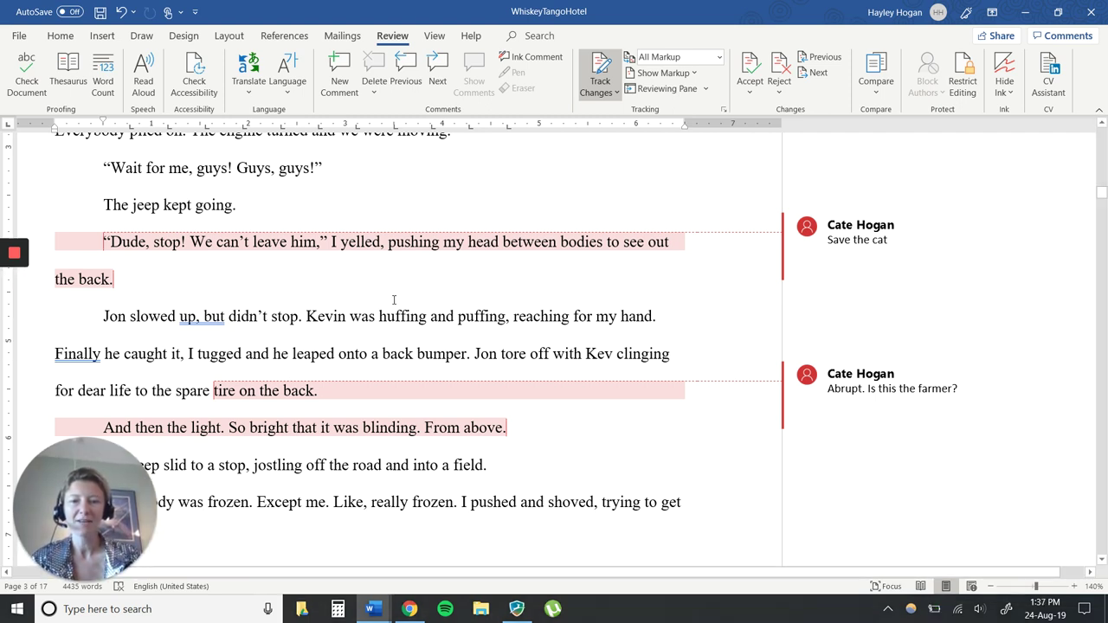
click(714, 471)
key(Down)
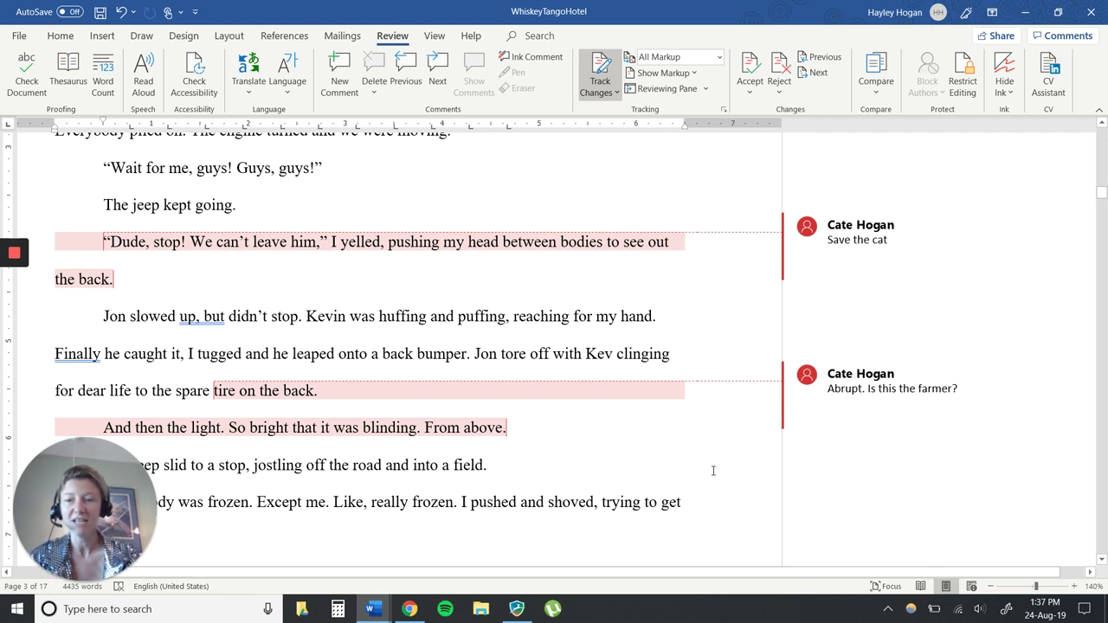
key(Down)
key(Down)
key(Down)
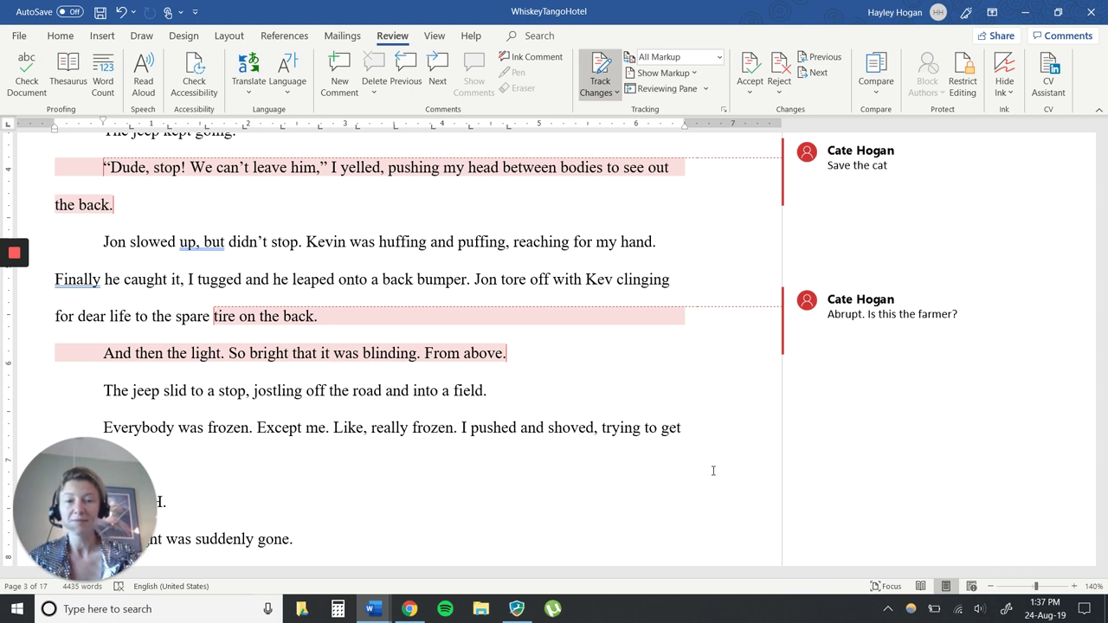
mouse_move(928, 308)
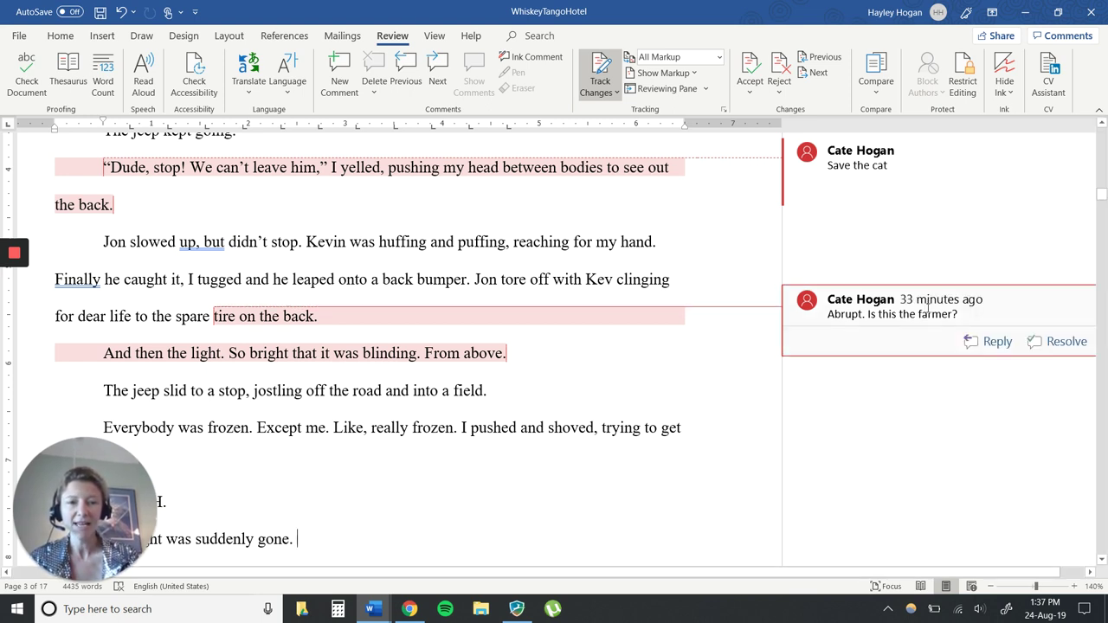
click(618, 332)
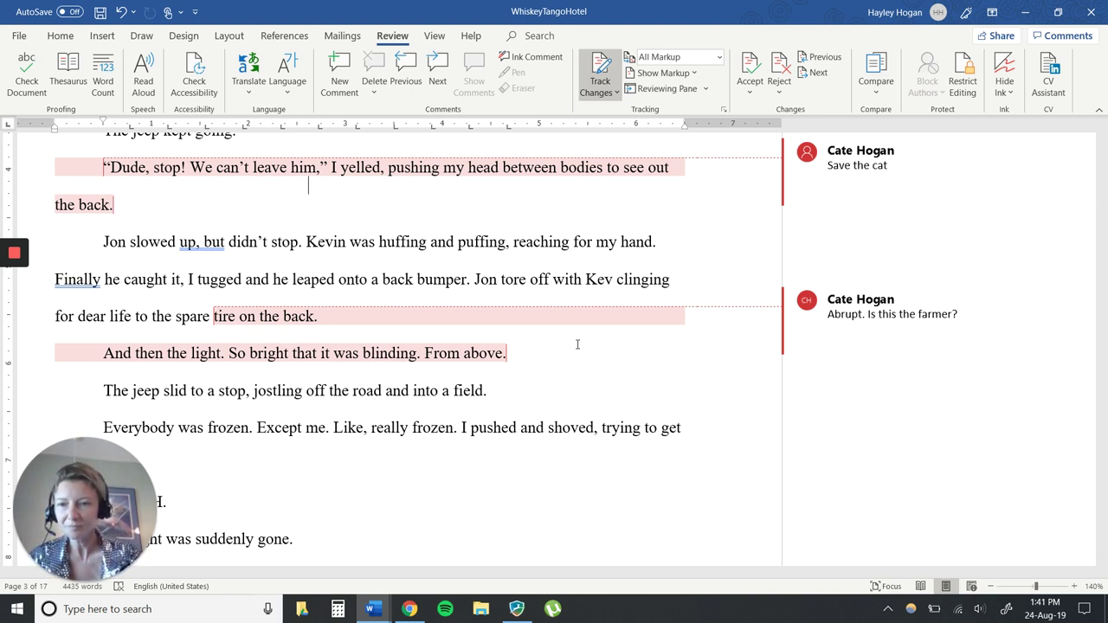
Step: Read on from the blinding light through "WOOSH." to the dimly lit room with shelving and stacked crates
key(Up)
key(Down)
key(Down)
key(Down)
key(Down)
key(Down)
key(Down)
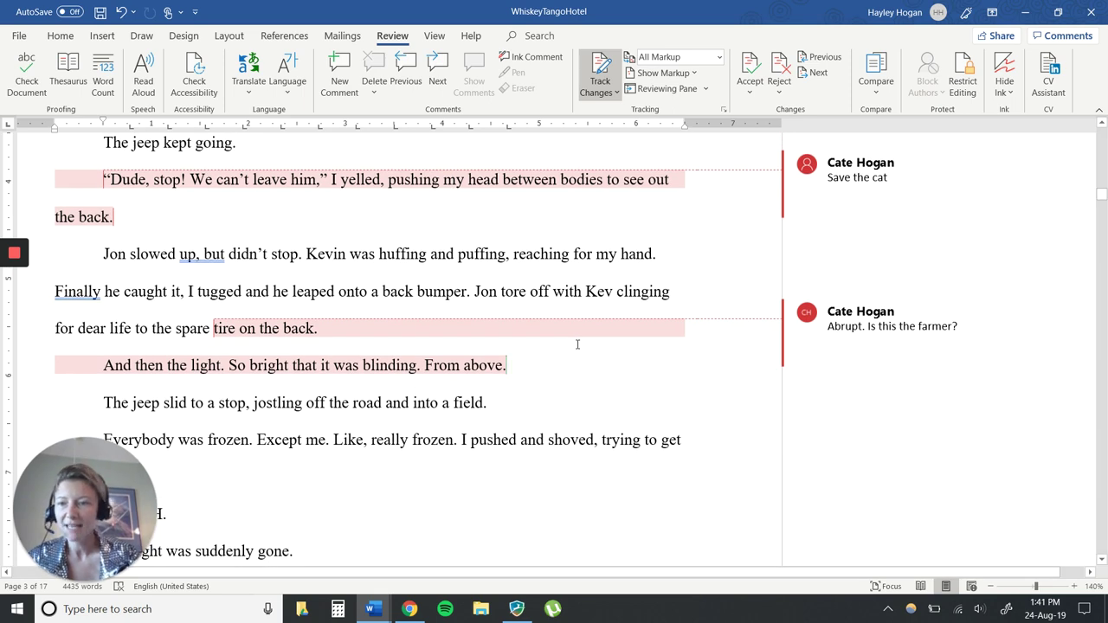
key(Down)
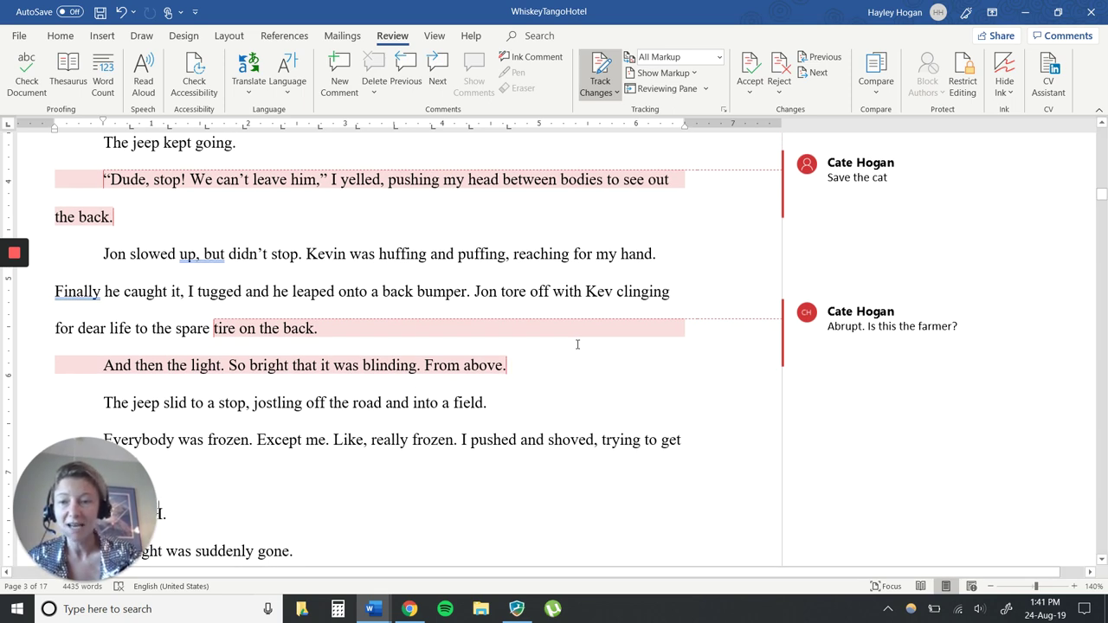
key(Down)
key(Down)
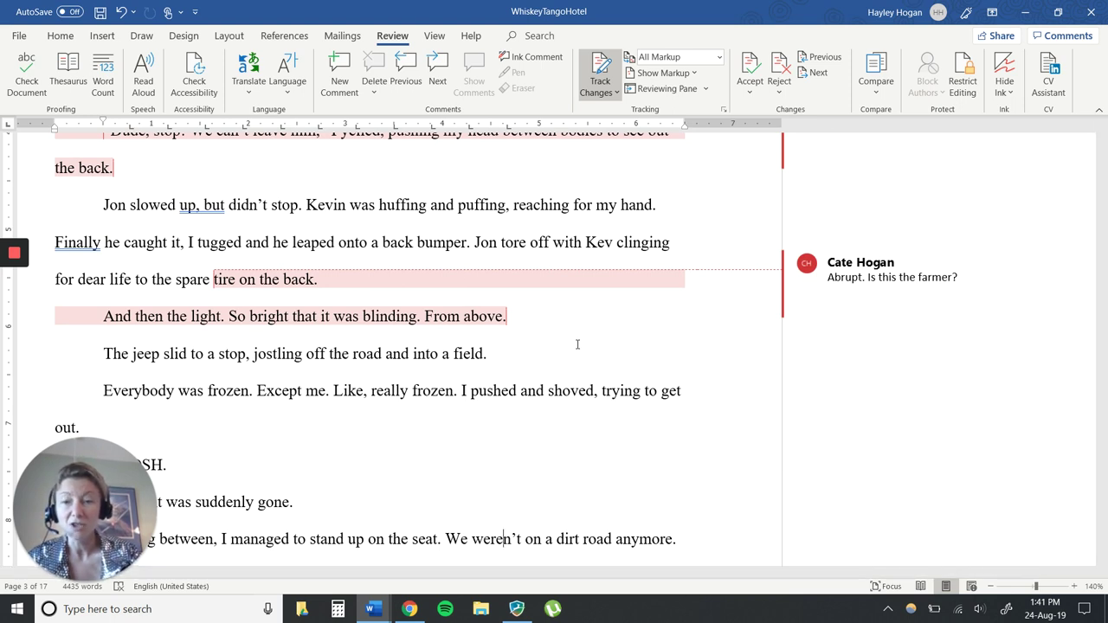
key(Down)
key(Down)
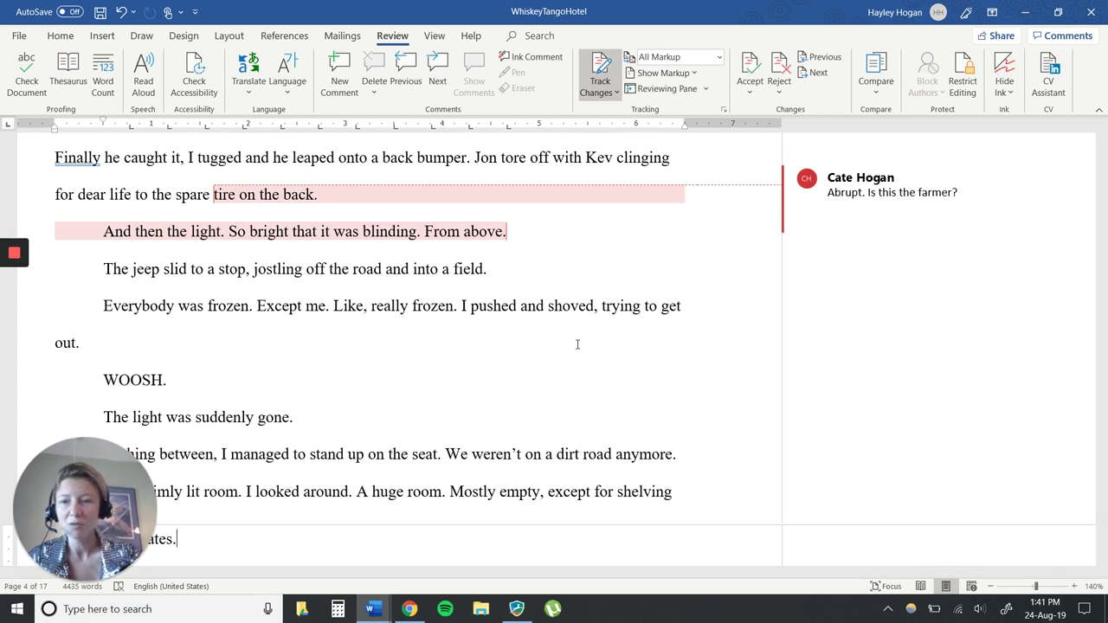
Step: Read the passage about the frozen friends and examine the comments on the "HOLY CRAP!" line and the scene break
key(Down)
key(Down)
key(Down)
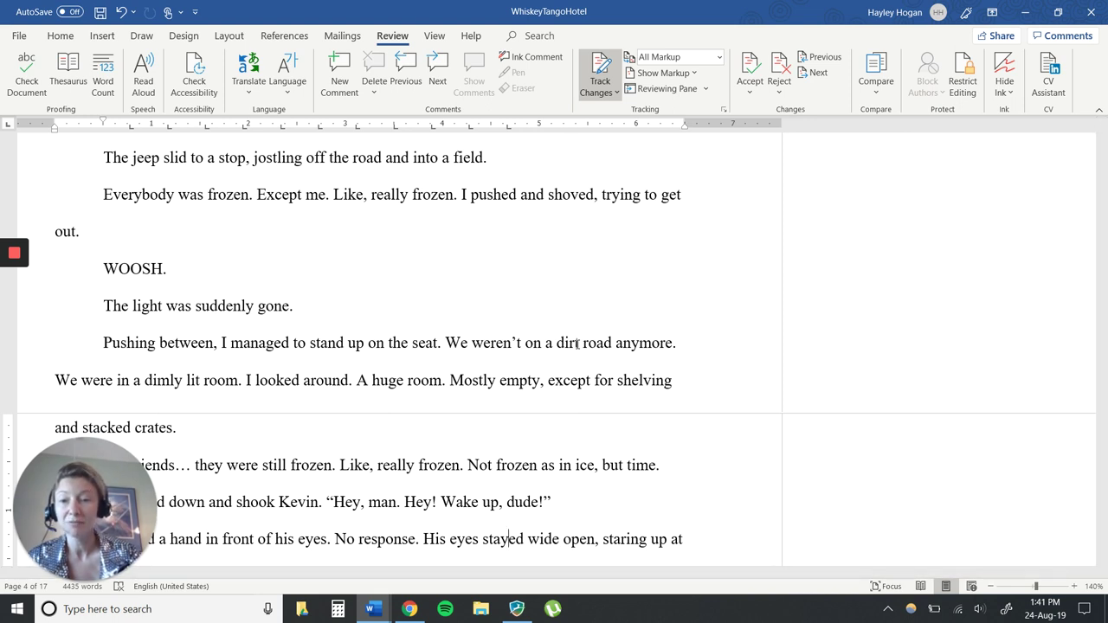
key(Down)
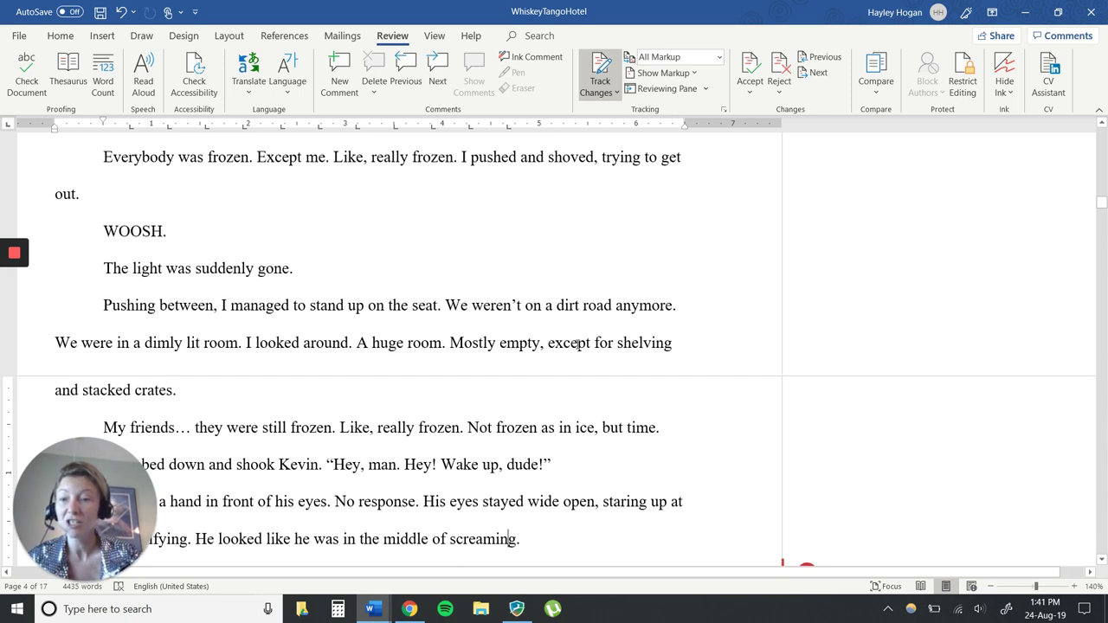
key(Down)
key(Down)
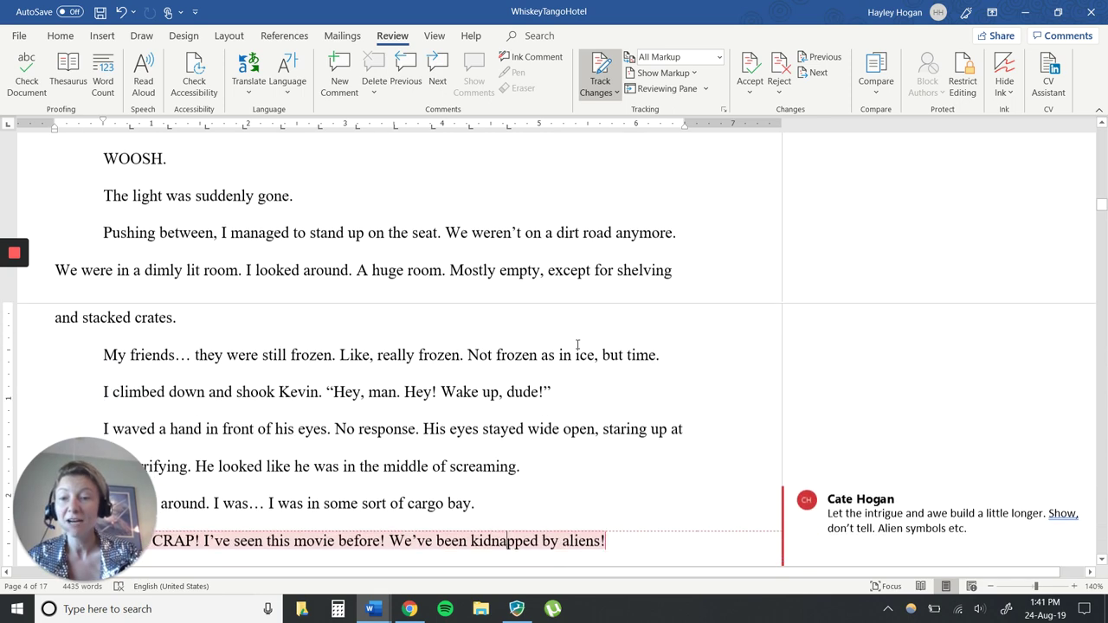
scroll(577, 345, down, 1)
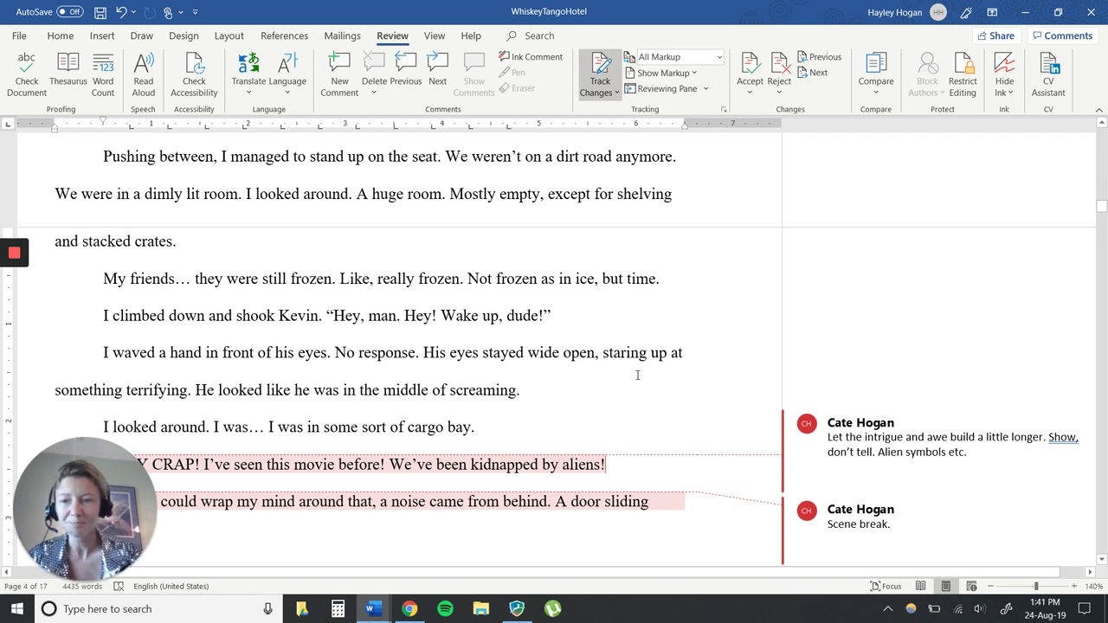
scroll(637, 375, down, 2)
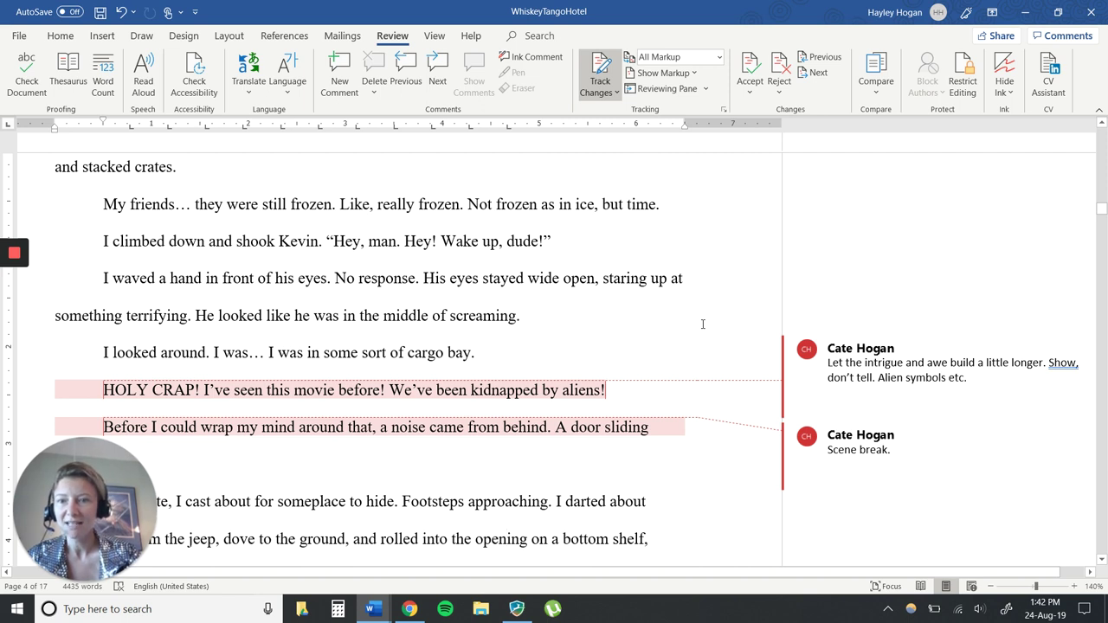
scroll(703, 324, down, 1)
scroll(703, 324, down, 1)
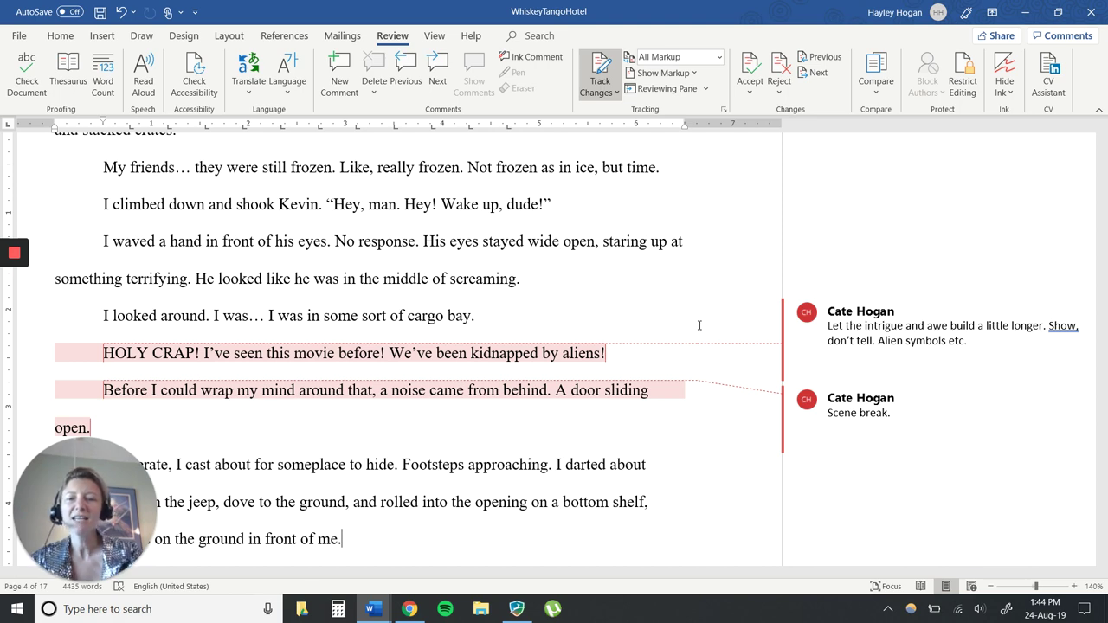
Step: Read on to the first alien's appearance and select "open." at the end of the passage marked "Scene break."
key(Down)
key(Down)
key(Down)
key(Down)
key(Down)
key(Down)
key(Down)
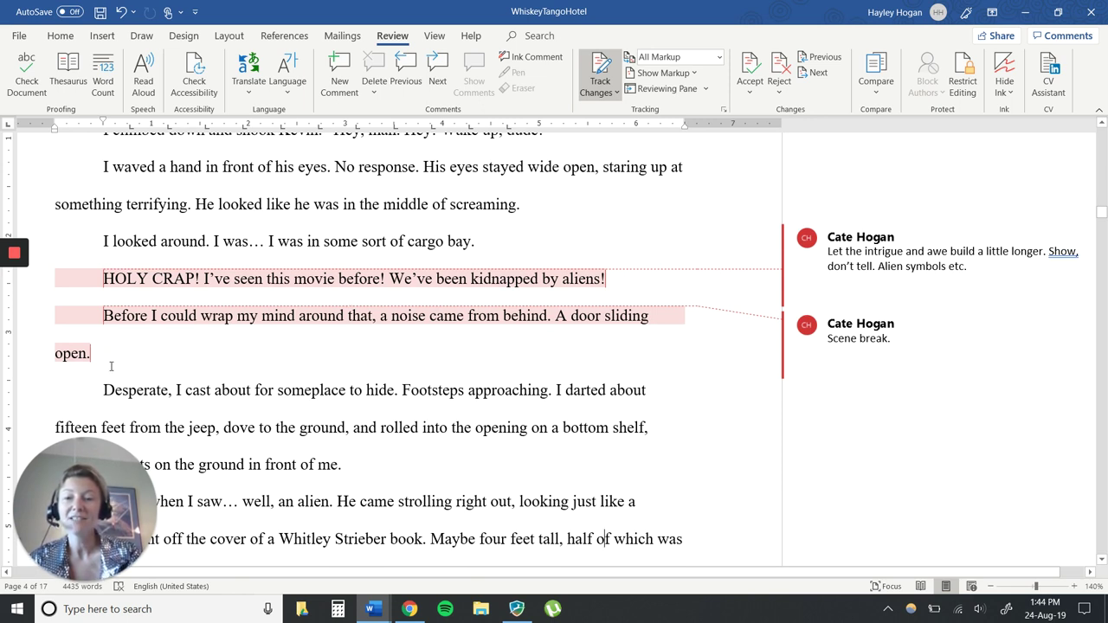
double_click(69, 356)
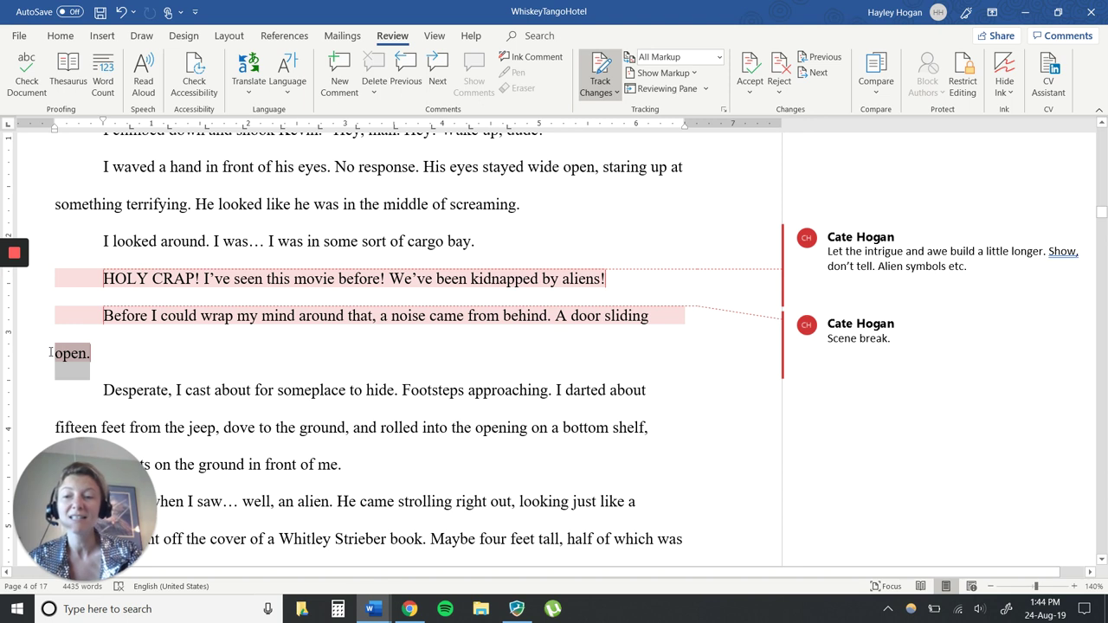
click(153, 386)
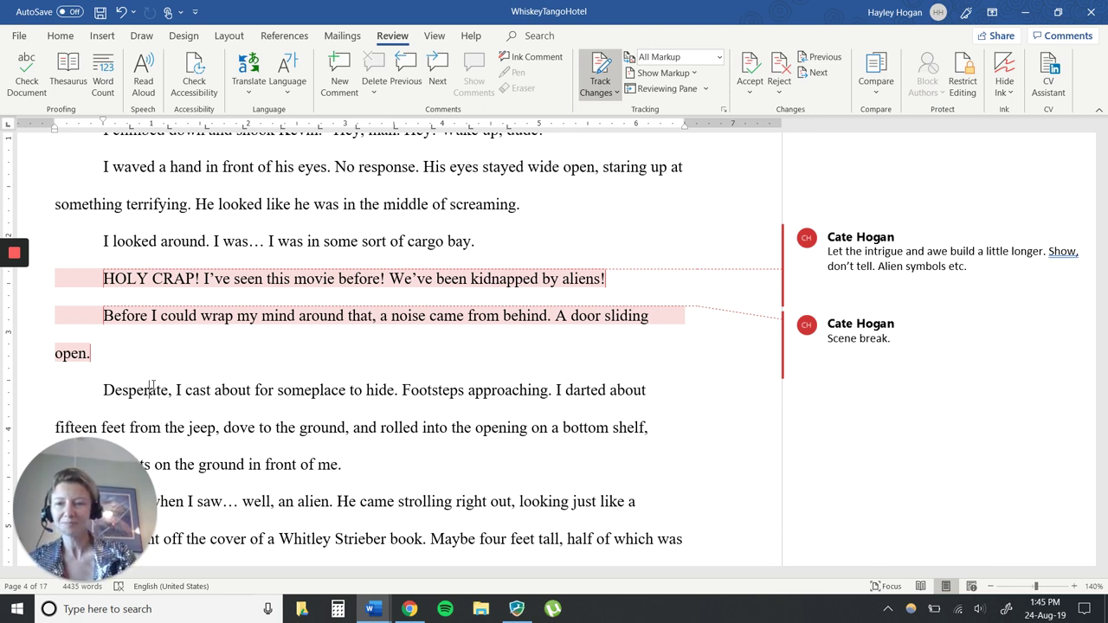
Step: Read from the narrator's search for a hiding place through the descriptions of the different aliens
click(172, 398)
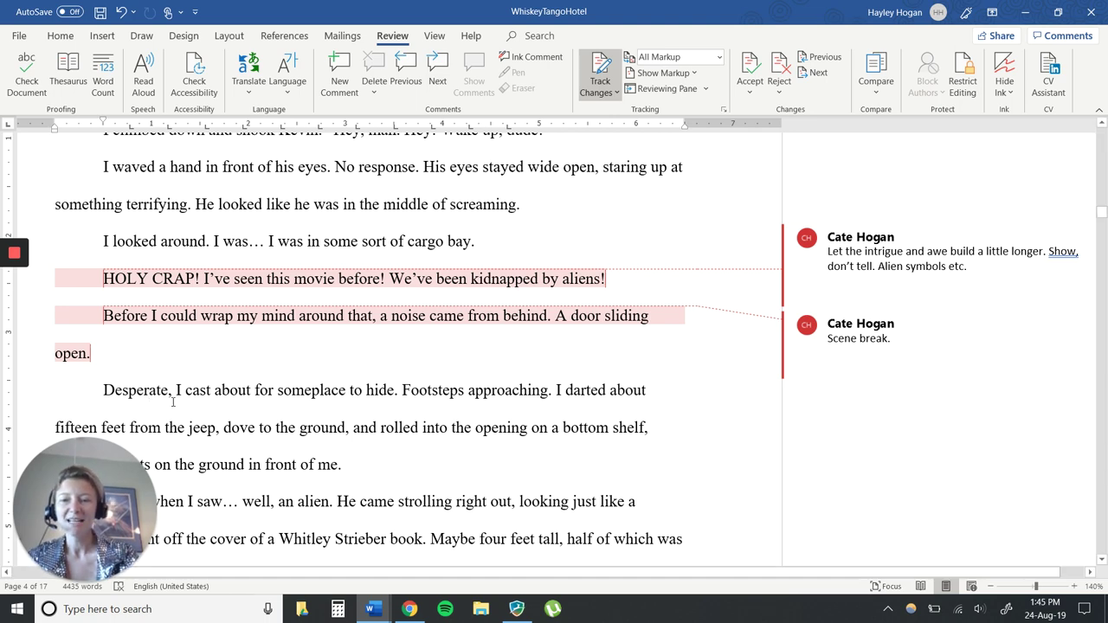
key(Down)
key(Down)
key(Down)
key(Down)
key(Down)
key(Down)
key(Down)
key(Down)
key(Down)
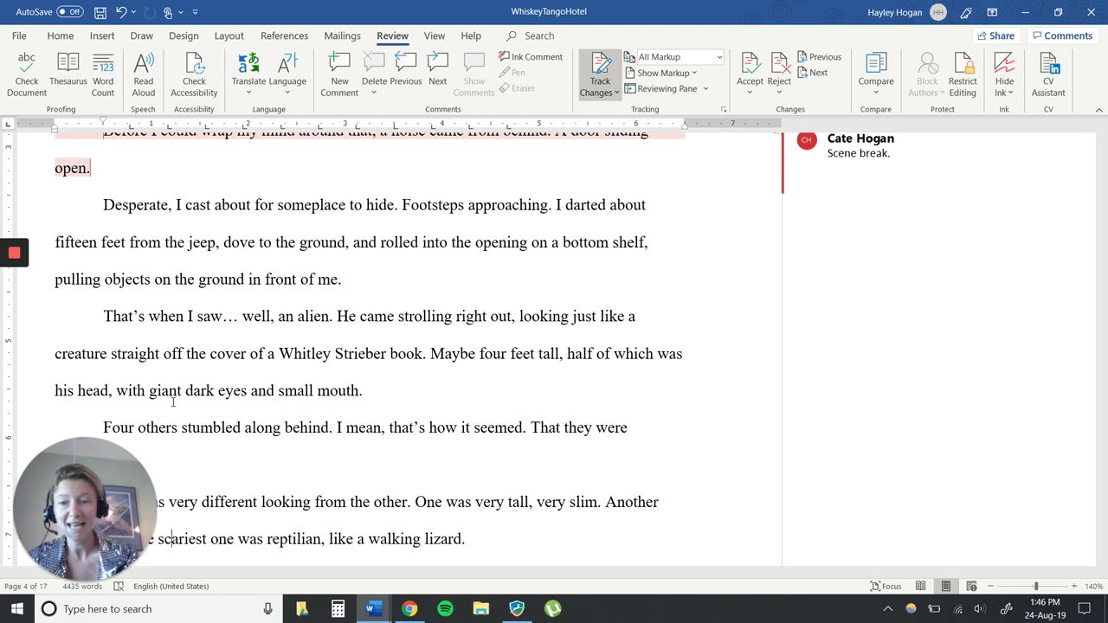
Step: Read the "I'm dreaming" passage and continue to the aliens' excited talk at the start of the following page
scroll(173, 401, down, 3)
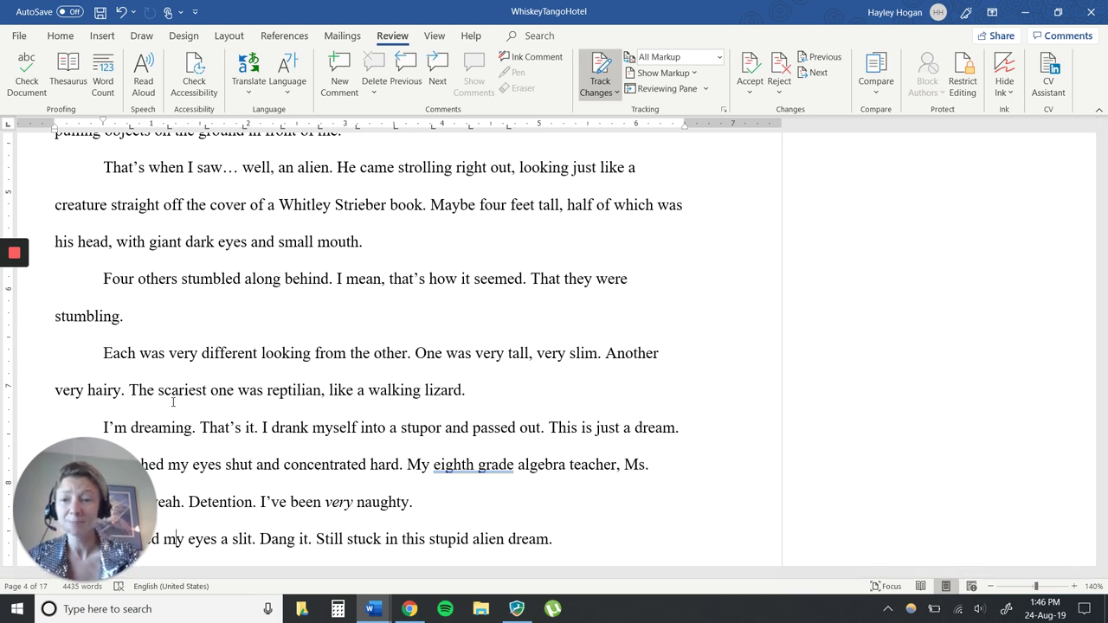
scroll(173, 401, down, 1)
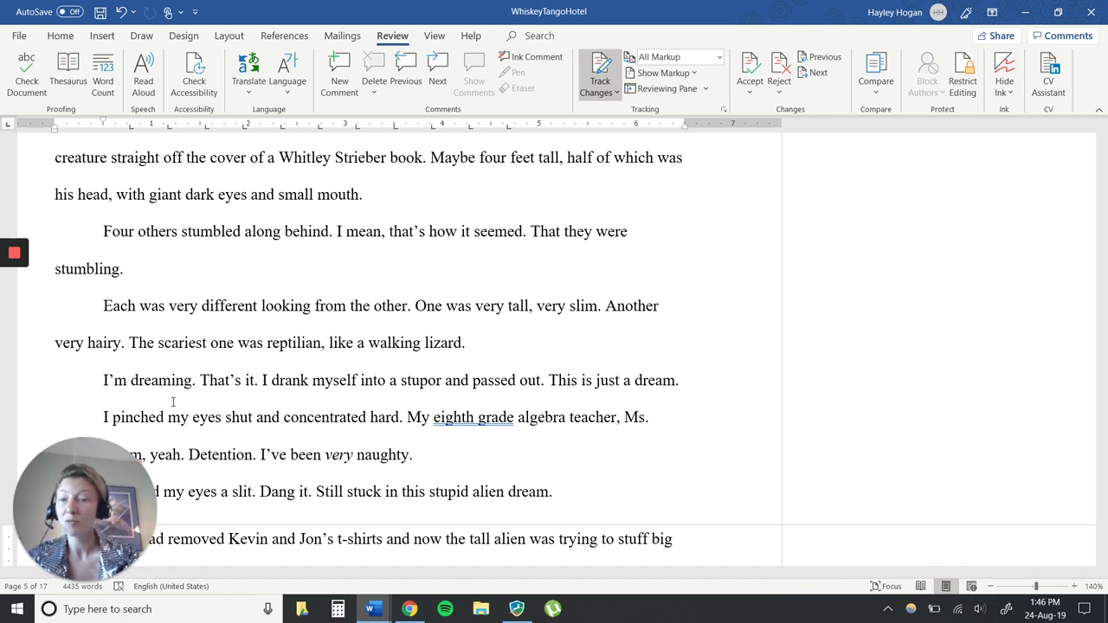
scroll(173, 402, down, 2)
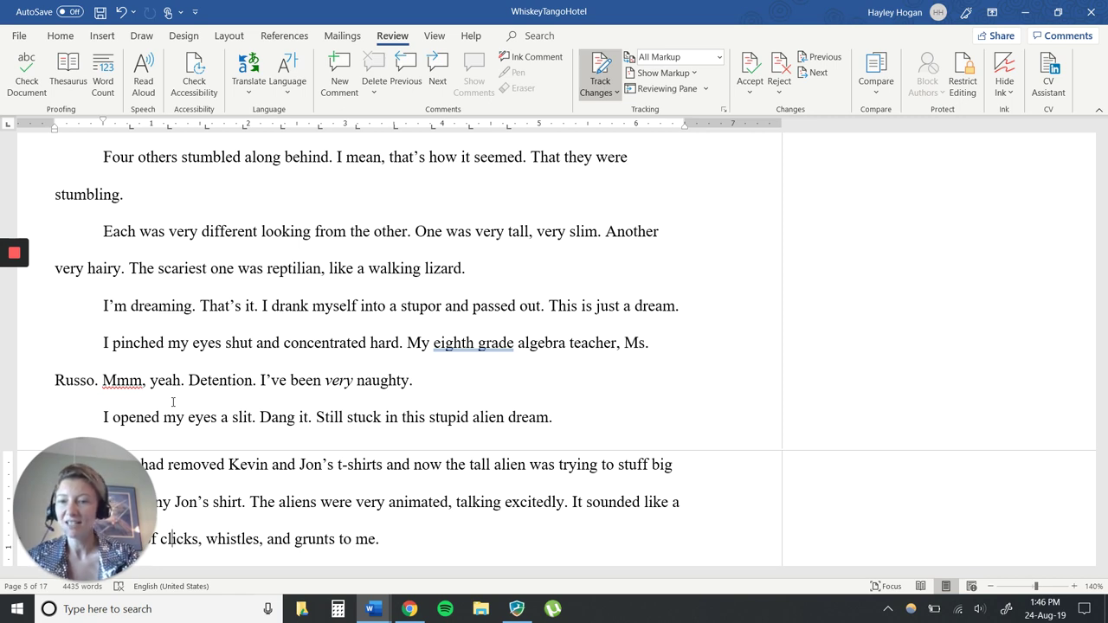
Step: Read the passage about the aliens swapping the friends' shirts and laughing, and dismiss the Windows update notification
scroll(172, 402, down, 1)
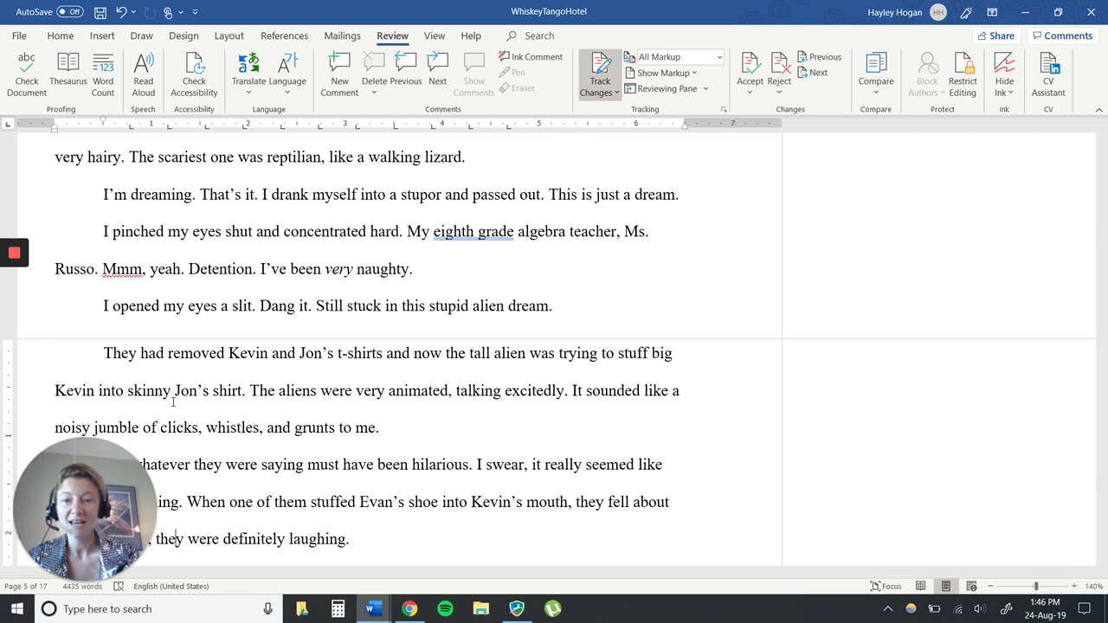
scroll(172, 402, down, 1)
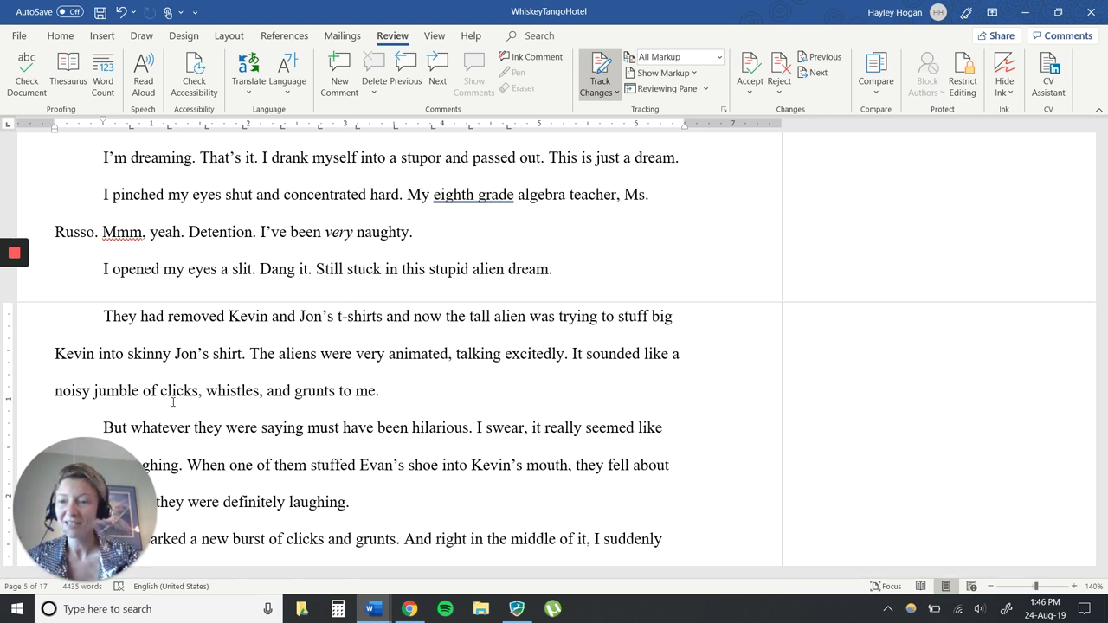
scroll(172, 401, down, 2)
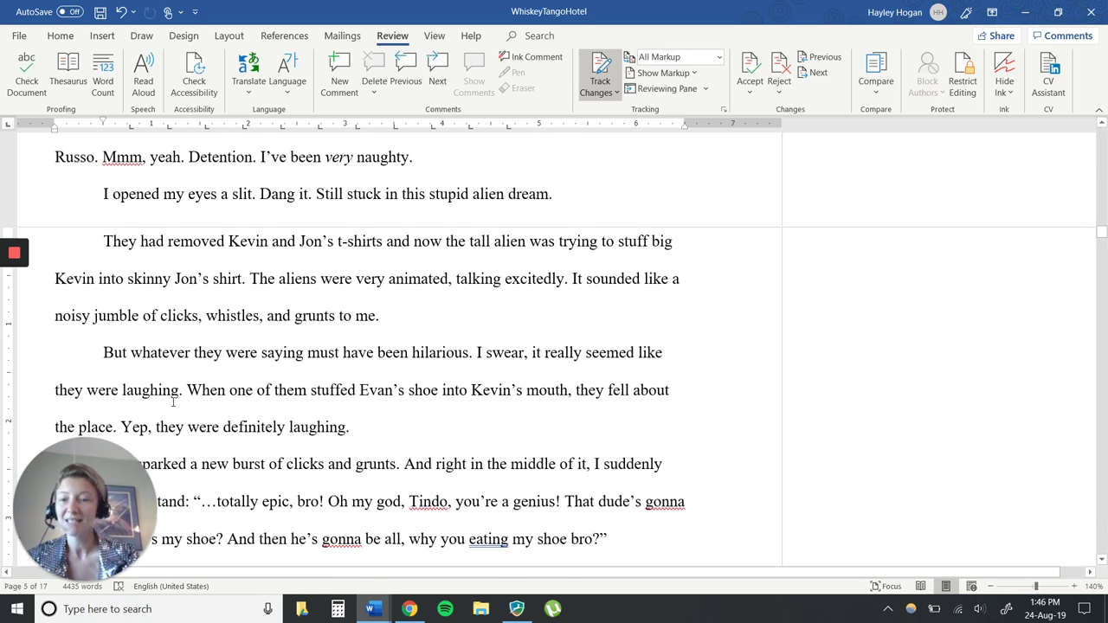
scroll(172, 402, down, 1)
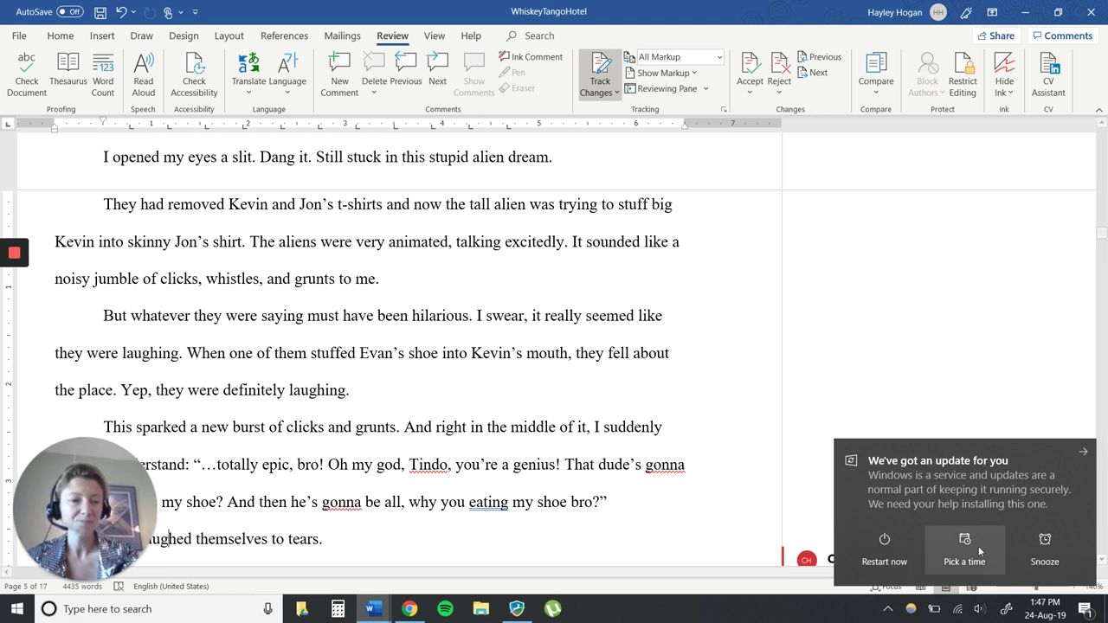
click(1083, 453)
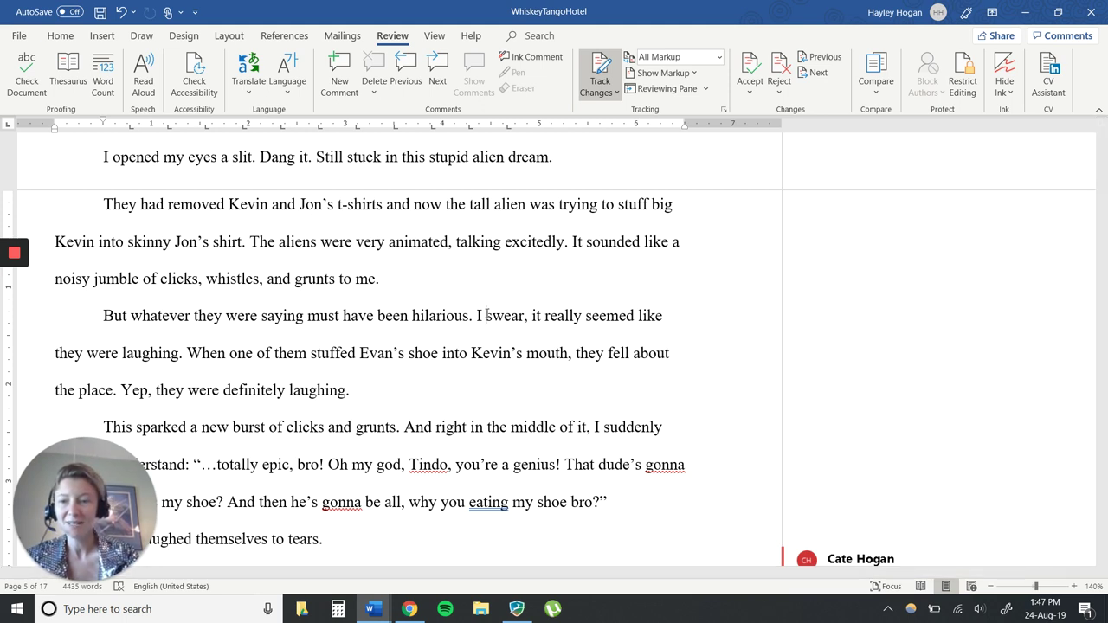
Step: Read from the aliens' "totally epic, bro" dialogue through the "Greetings Earthling" speech to the "No, Earthling" reply
key(Down)
key(Down)
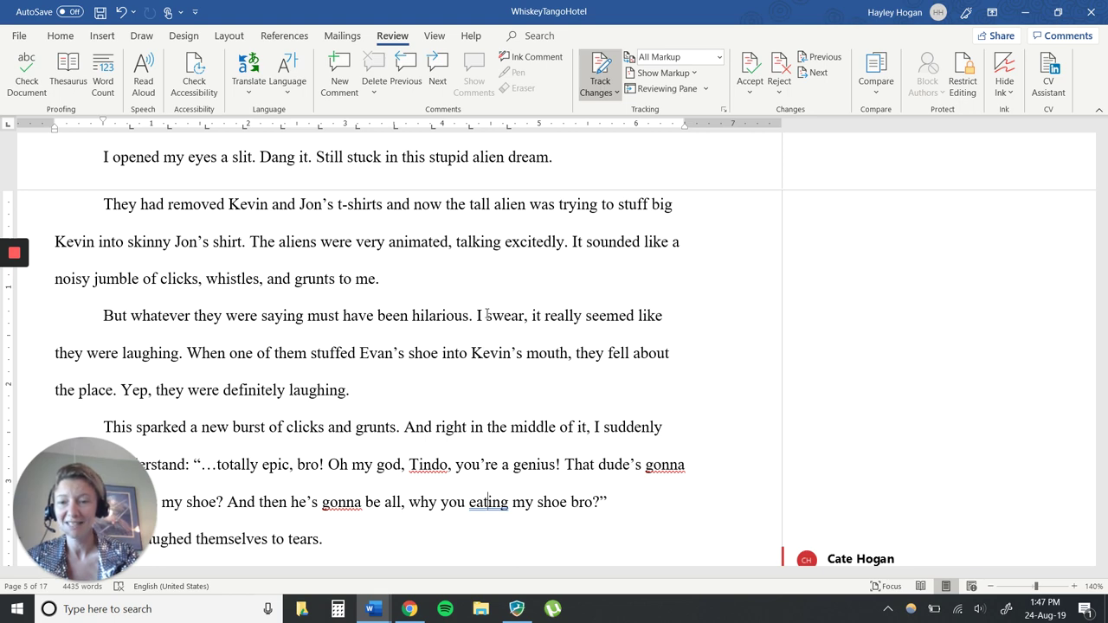
key(Down)
key(Down)
key(Down)
key(Down)
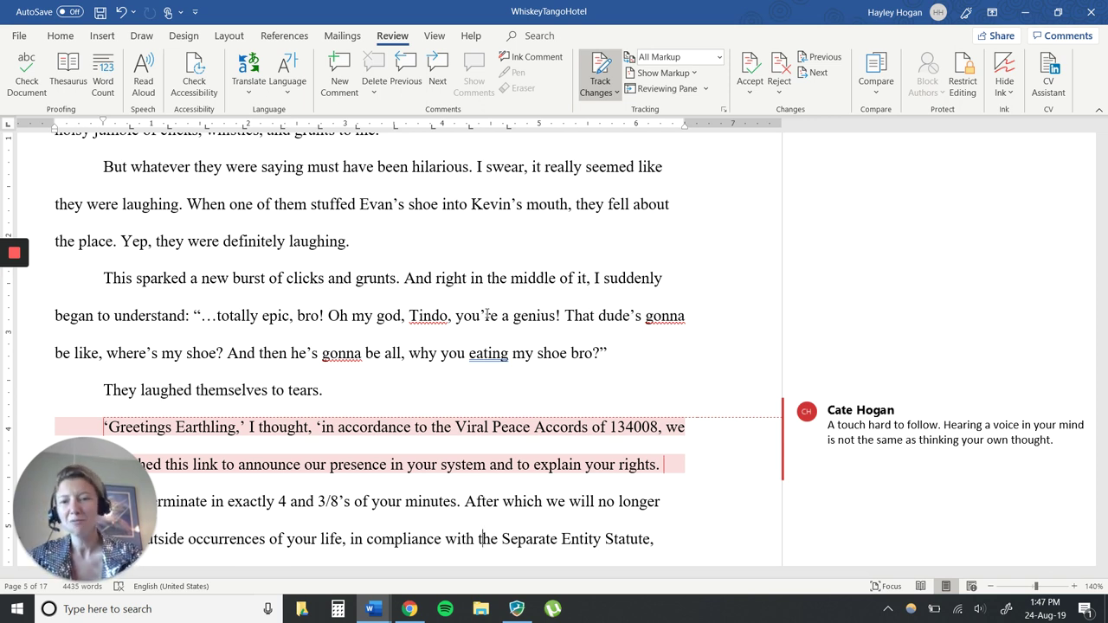
key(Down)
key(Down)
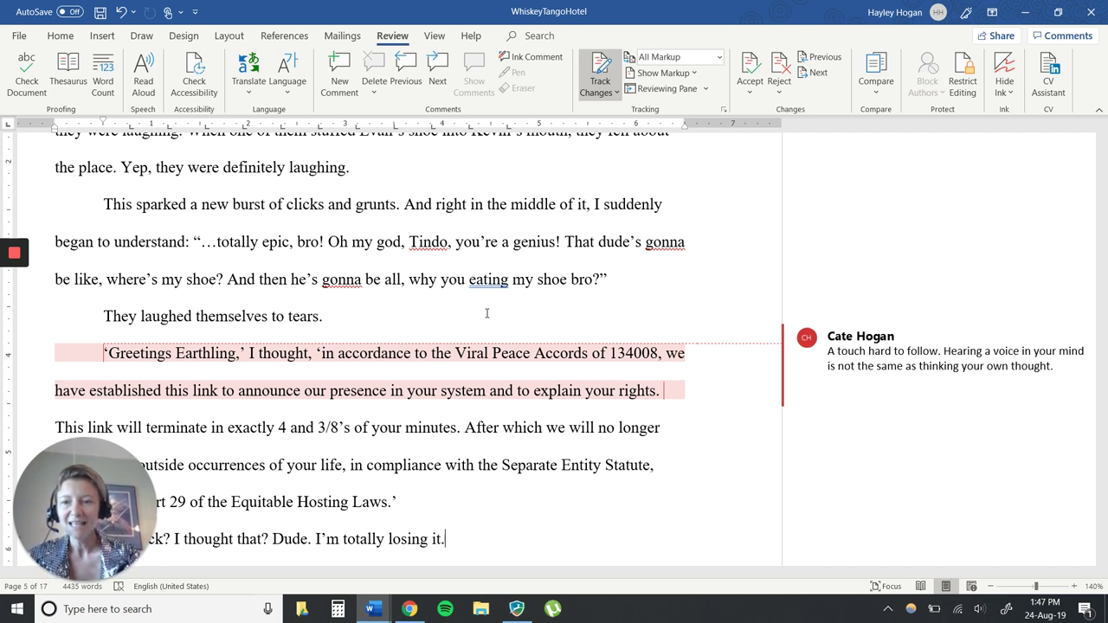
scroll(486, 314, down, 3)
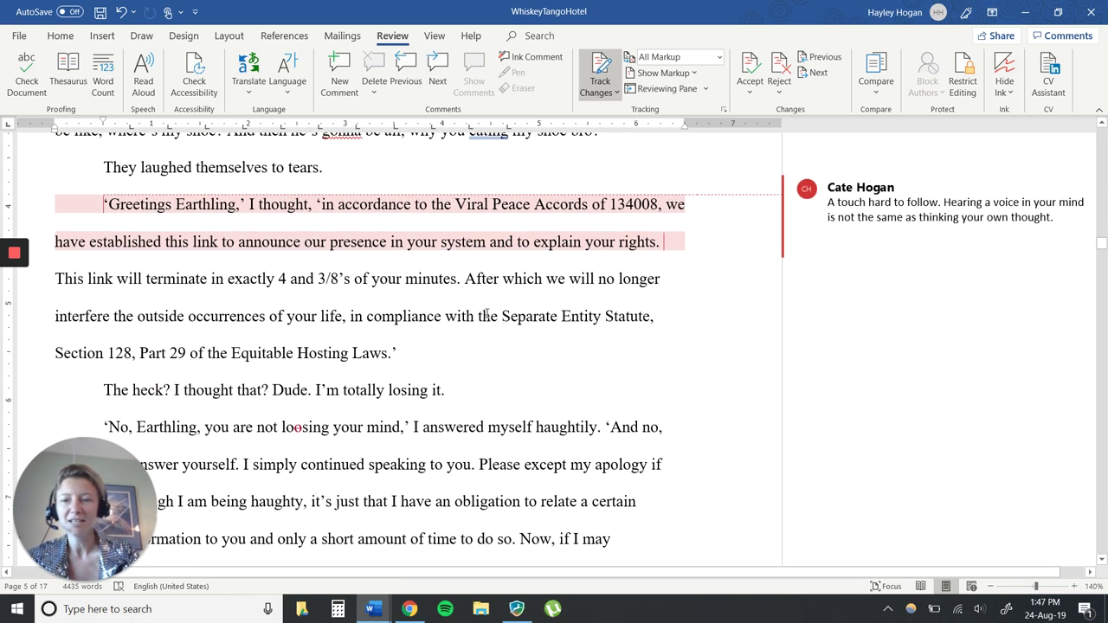
Step: Examine the comment on the "Greetings Earthling" passage and highlight the words "I thought," in its first line
key(Up)
key(Up)
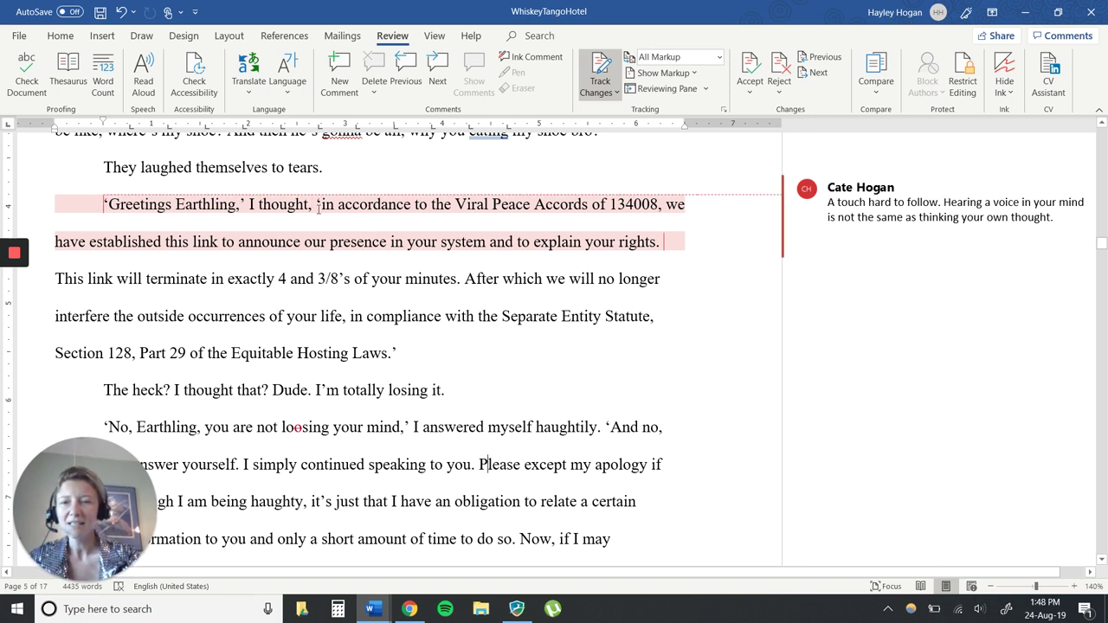
drag(319, 207, 250, 208)
click(301, 242)
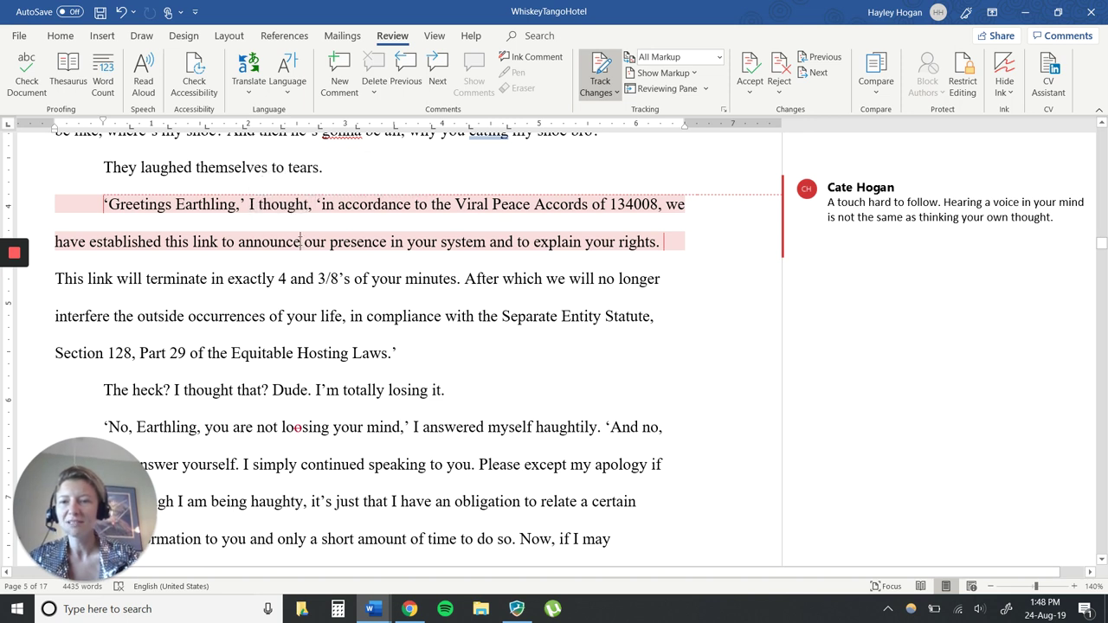
click(467, 316)
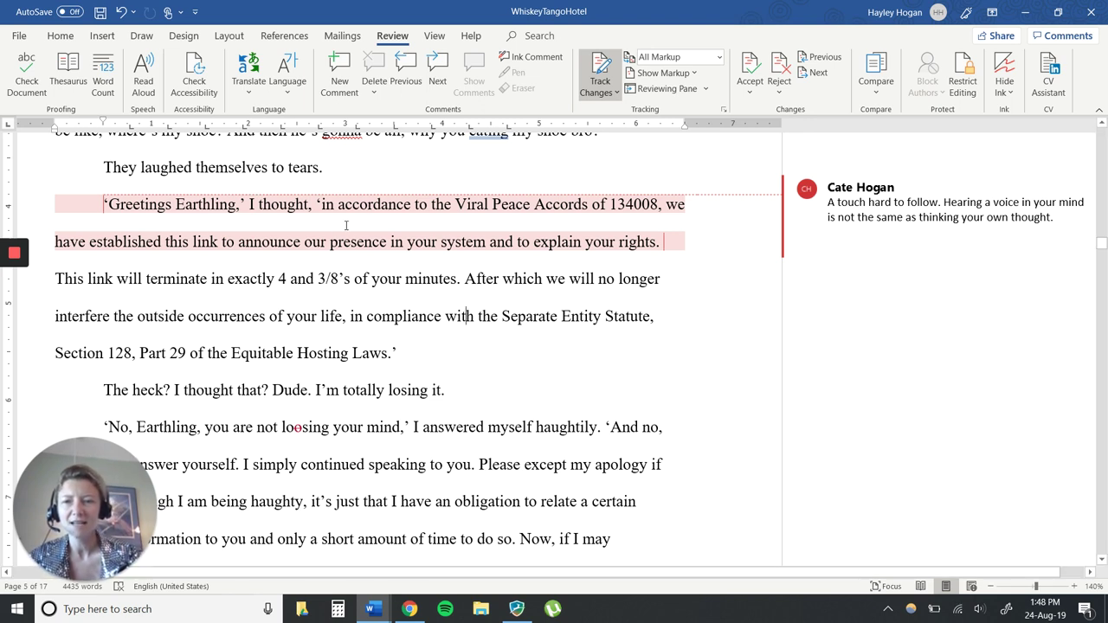
click(381, 303)
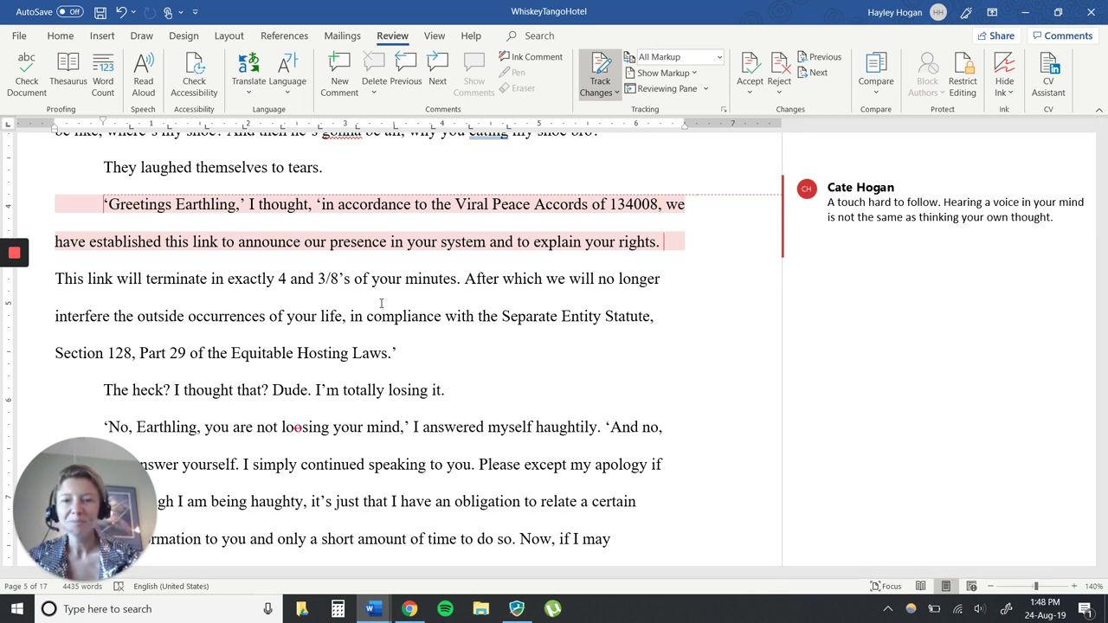
Step: Read from "The heck? I thought that?" through the mental conversation to the exasperated reply "You did not think that."
key(Down)
key(Down)
key(Down)
key(Down)
key(Down)
key(Down)
key(Down)
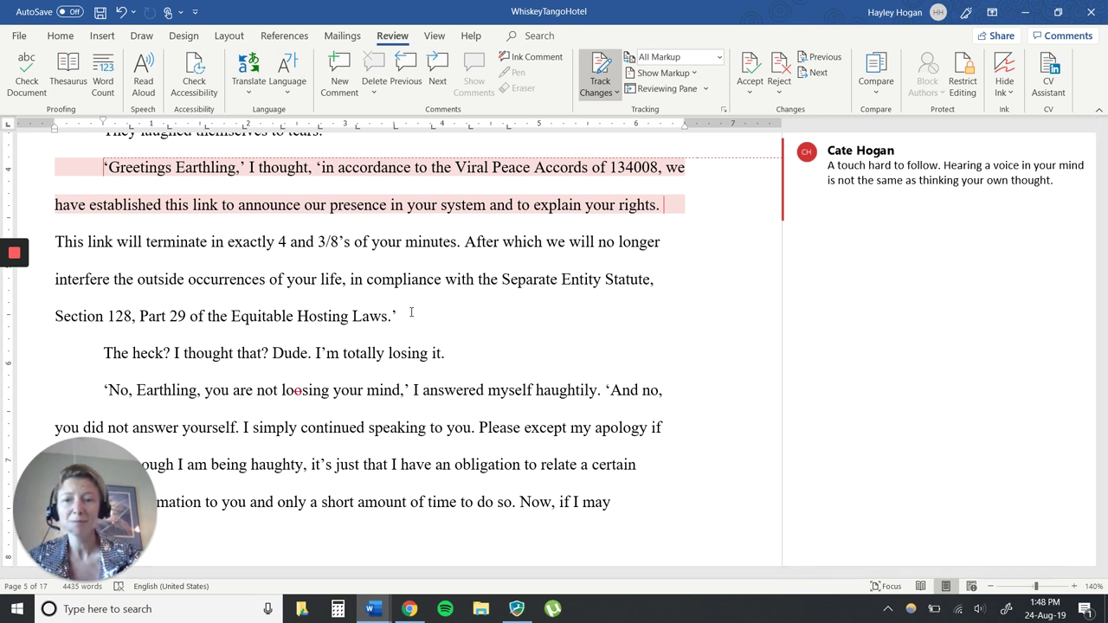
key(Down)
key(Down)
key(Down)
key(Down)
key(Down)
key(Down)
key(Down)
key(Down)
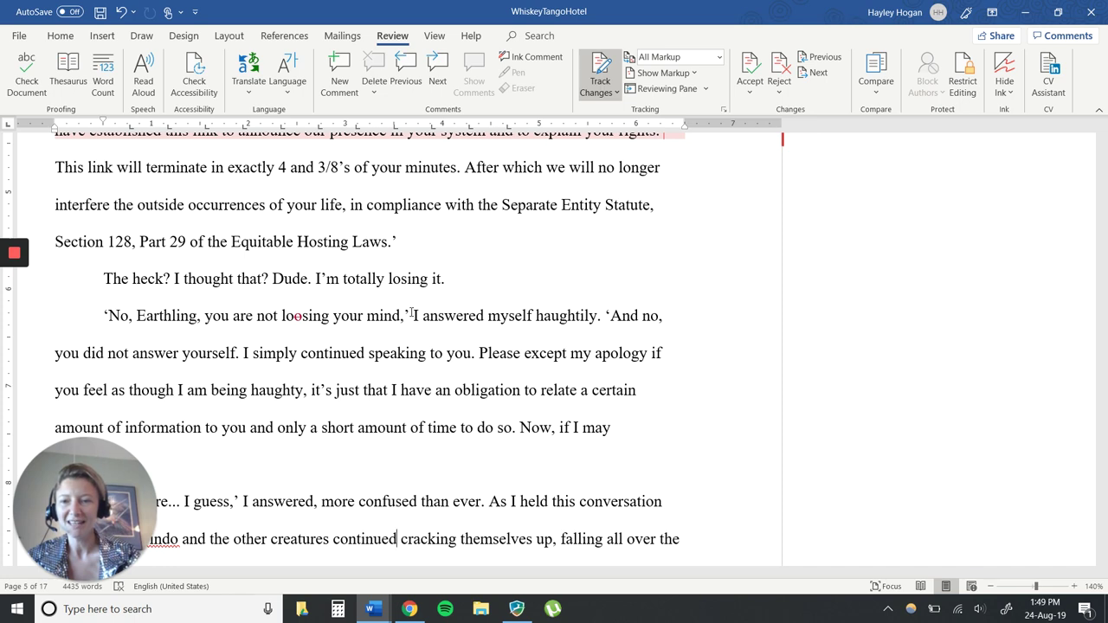
key(Down)
key(Down)
key(Down)
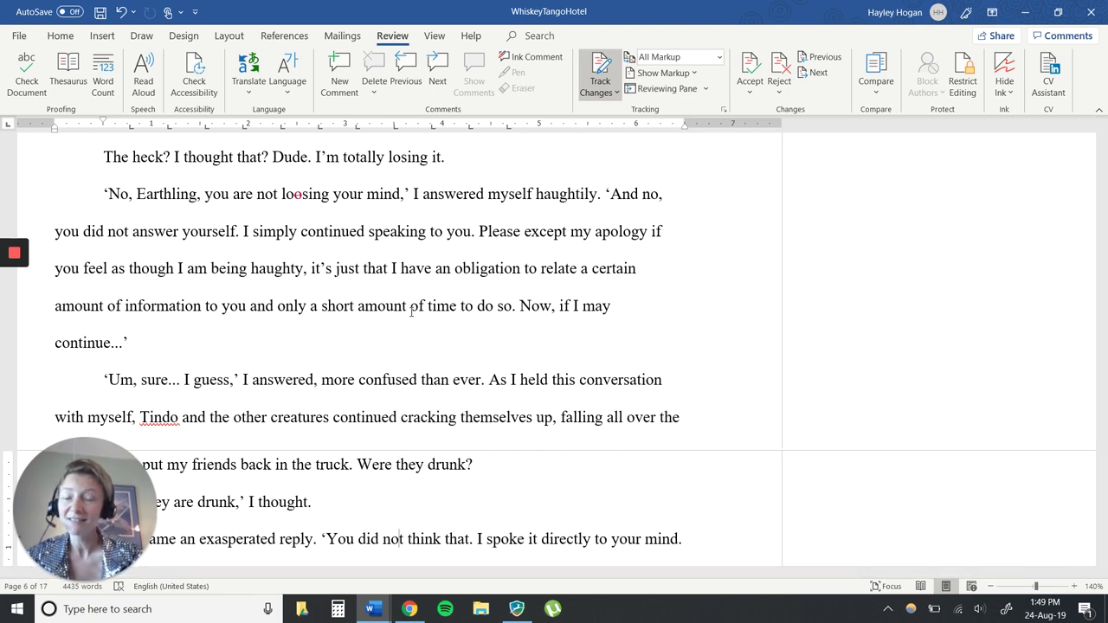
Step: Go back to the "No, Earthling" paragraph and review who is speaking in the narrator's mind
key(Up)
key(Up)
key(Up)
key(Up)
key(Up)
key(Up)
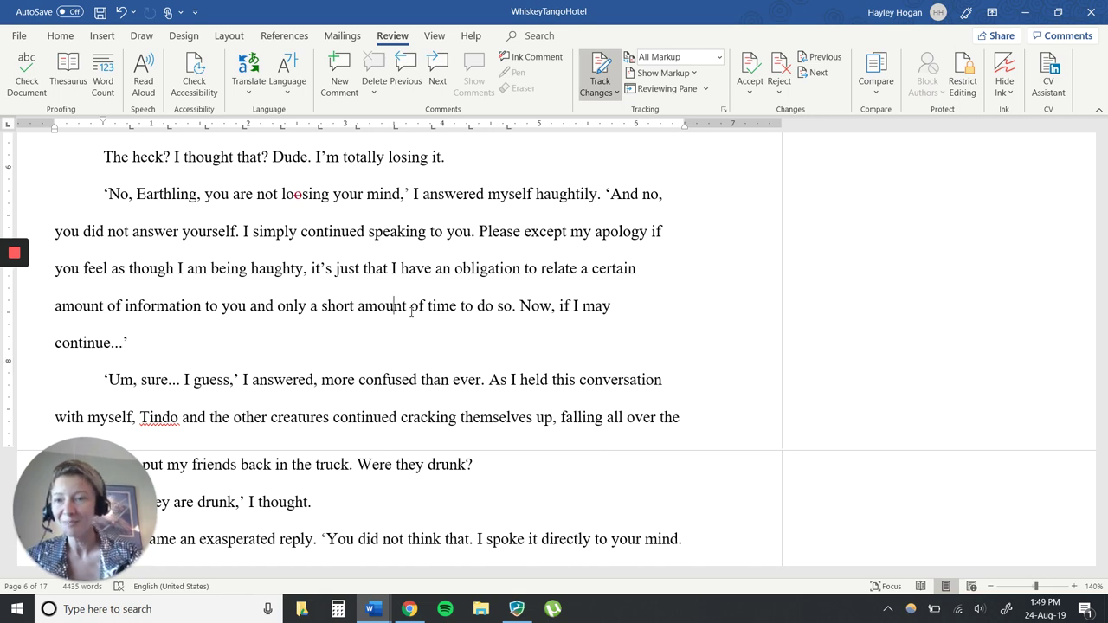
key(Up)
key(Up)
key(Up)
key(Up)
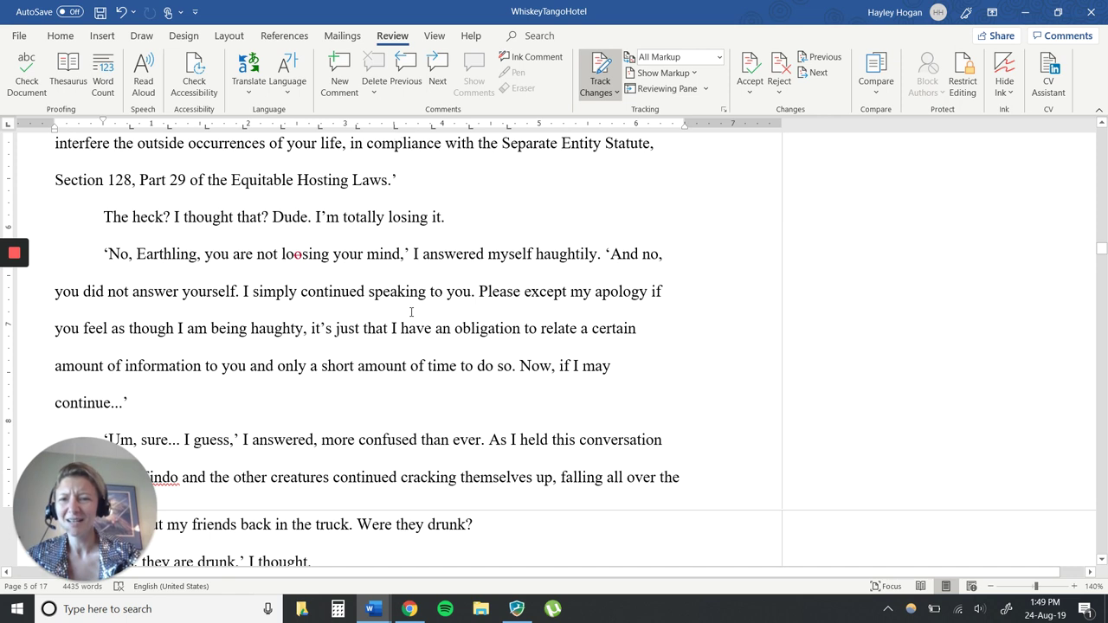
Step: Reread the voice's apology and highlight the passage from "The heck?" through "continue..."
key(Down)
key(Down)
key(Down)
key(Down)
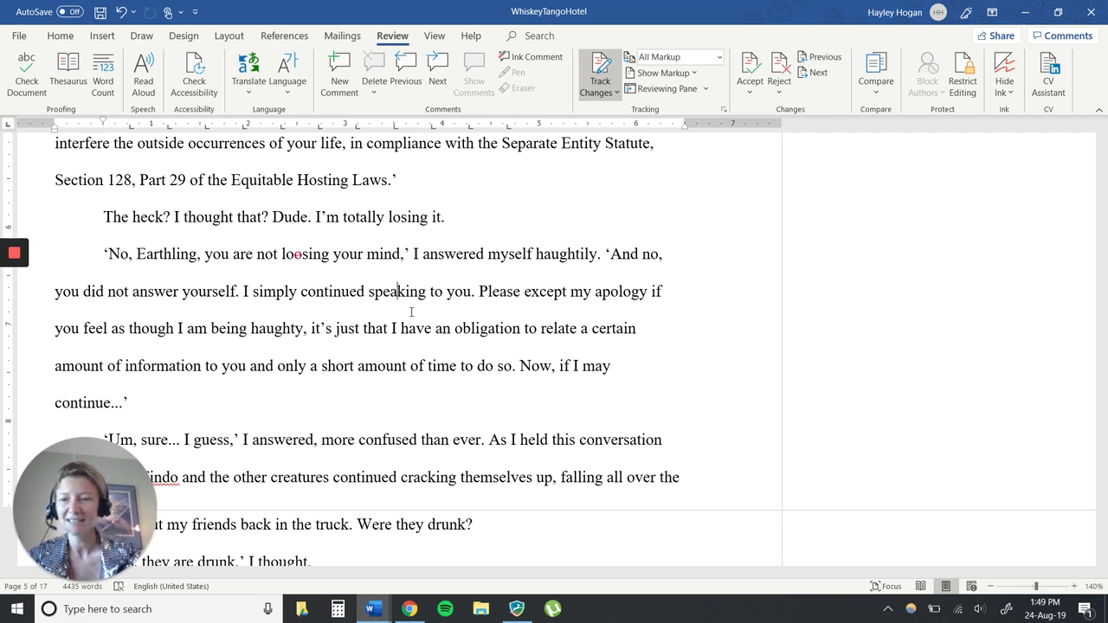
key(Down)
key(Down)
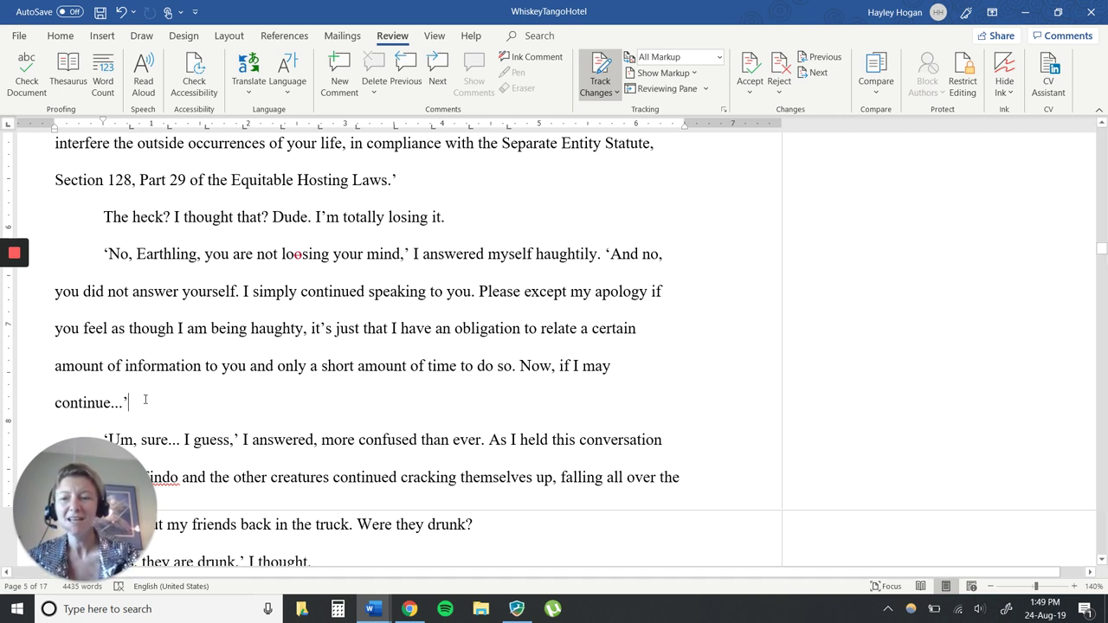
drag(141, 401, 100, 240)
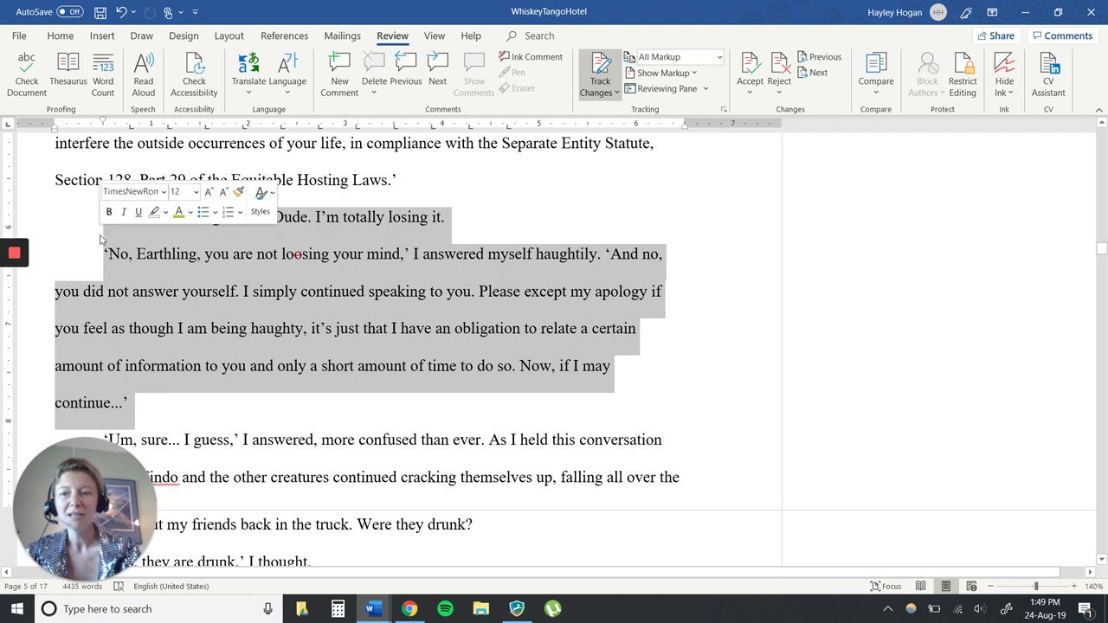
click(225, 442)
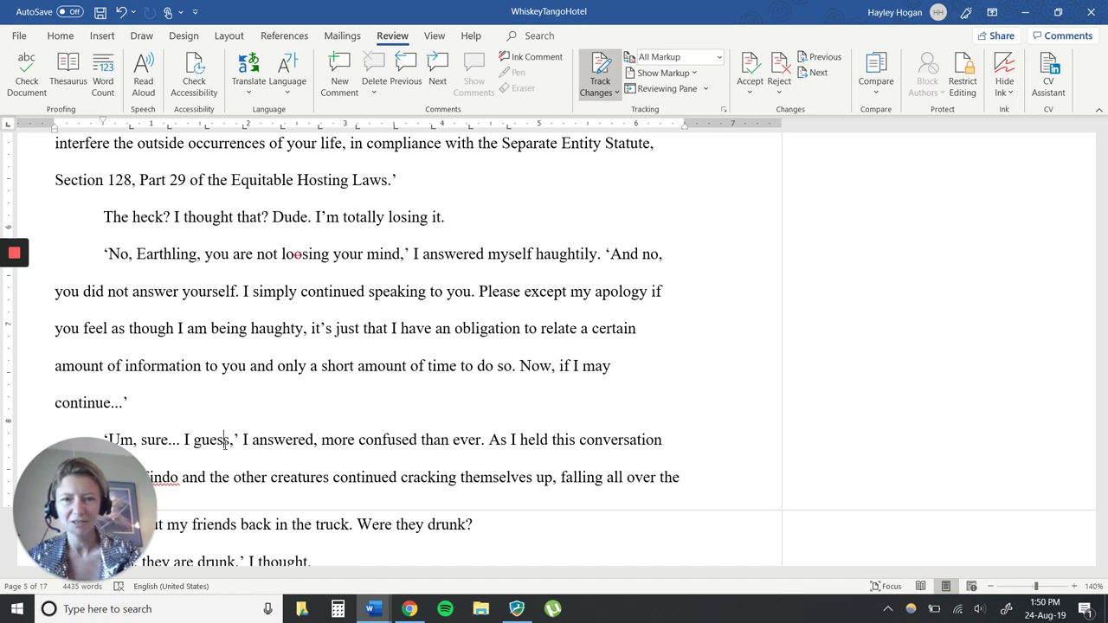
Step: Read the dialogue with the virus's legal council, from "Um, sure... I guess" through the plea about being fired for incompetence
scroll(225, 444, down, 5)
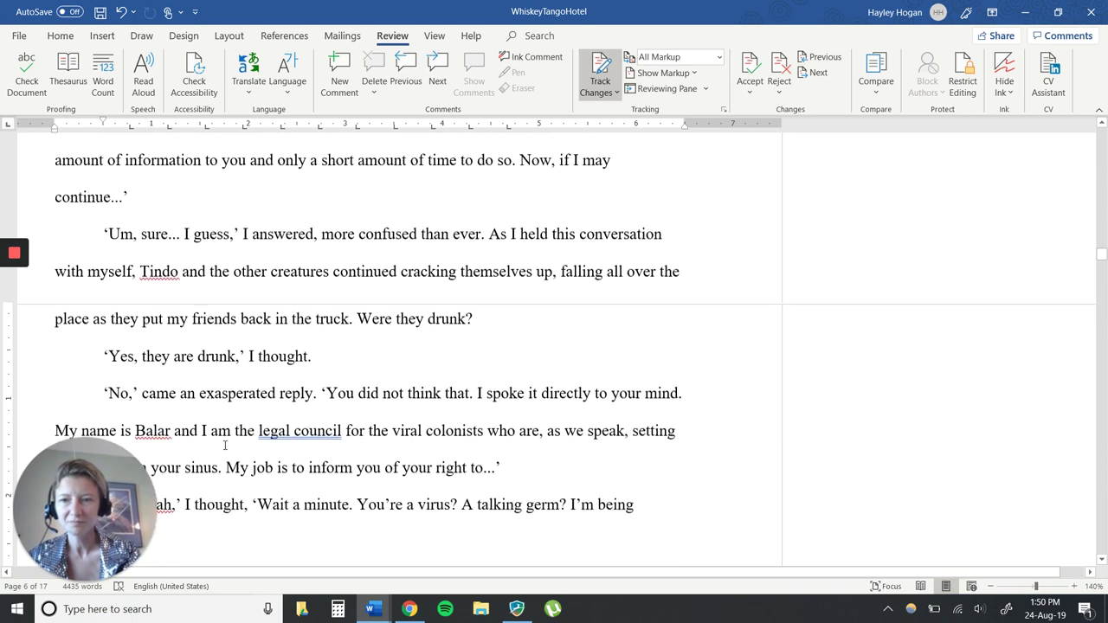
scroll(225, 444, down, 1)
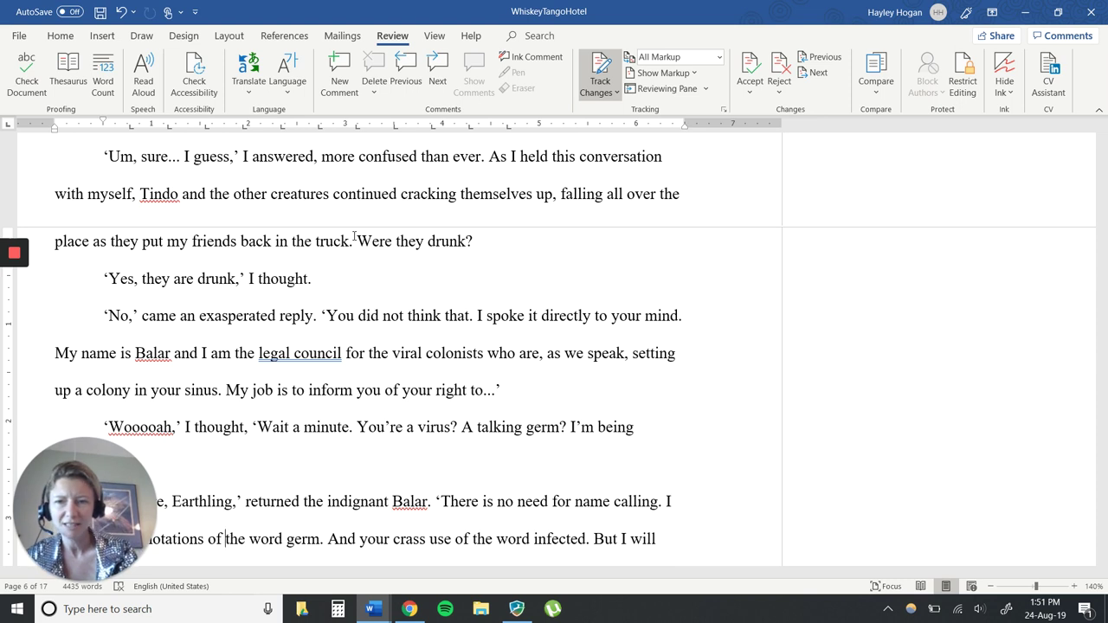
scroll(355, 237, down, 1)
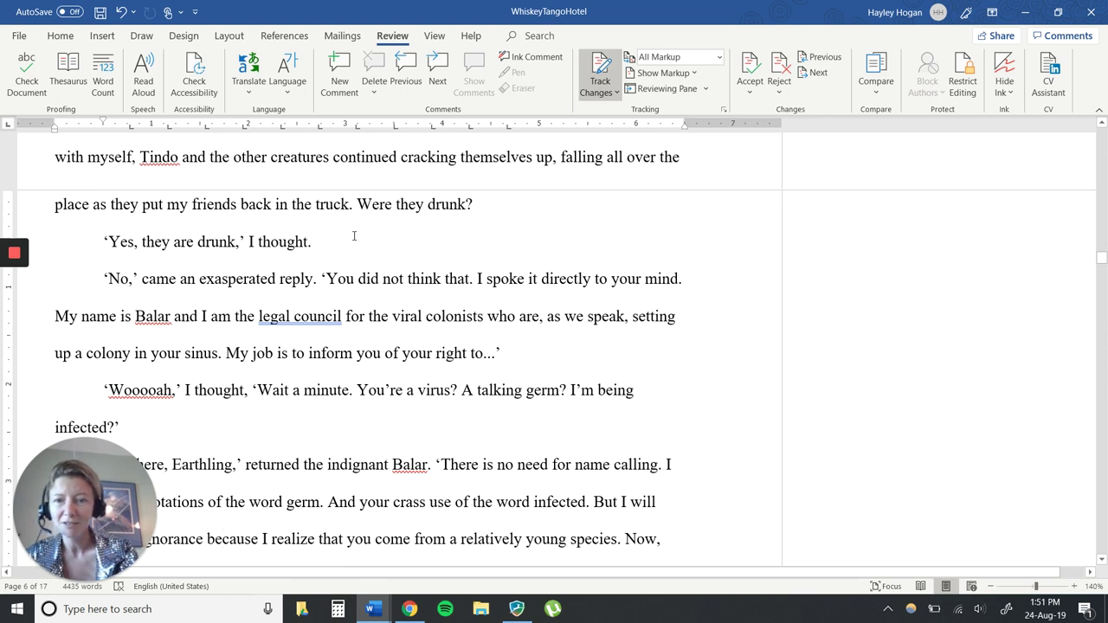
scroll(354, 237, down, 1)
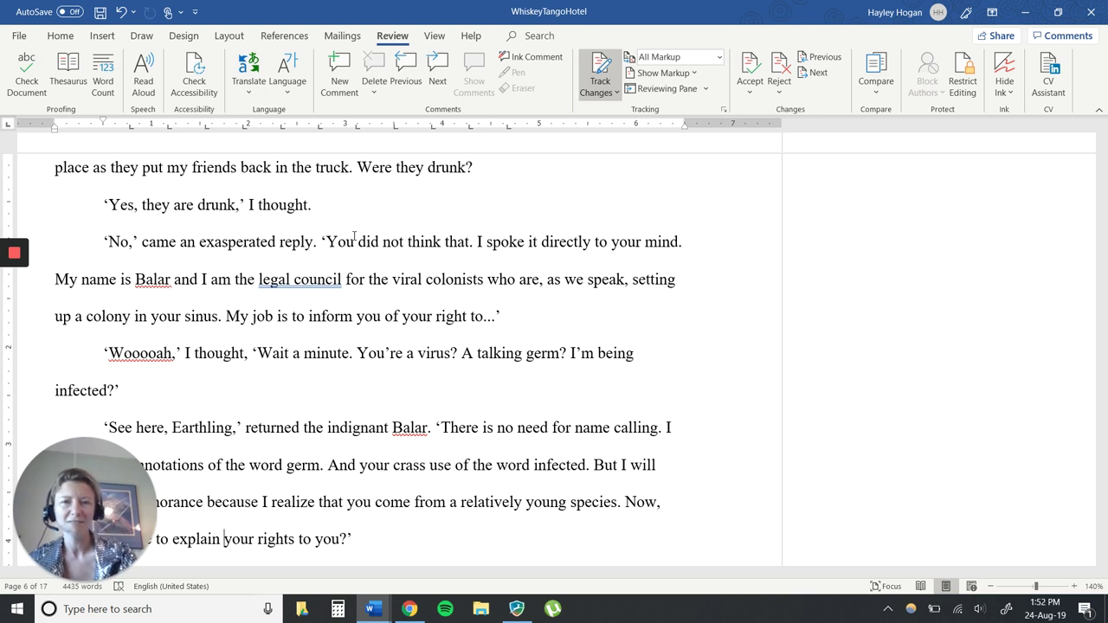
key(Down)
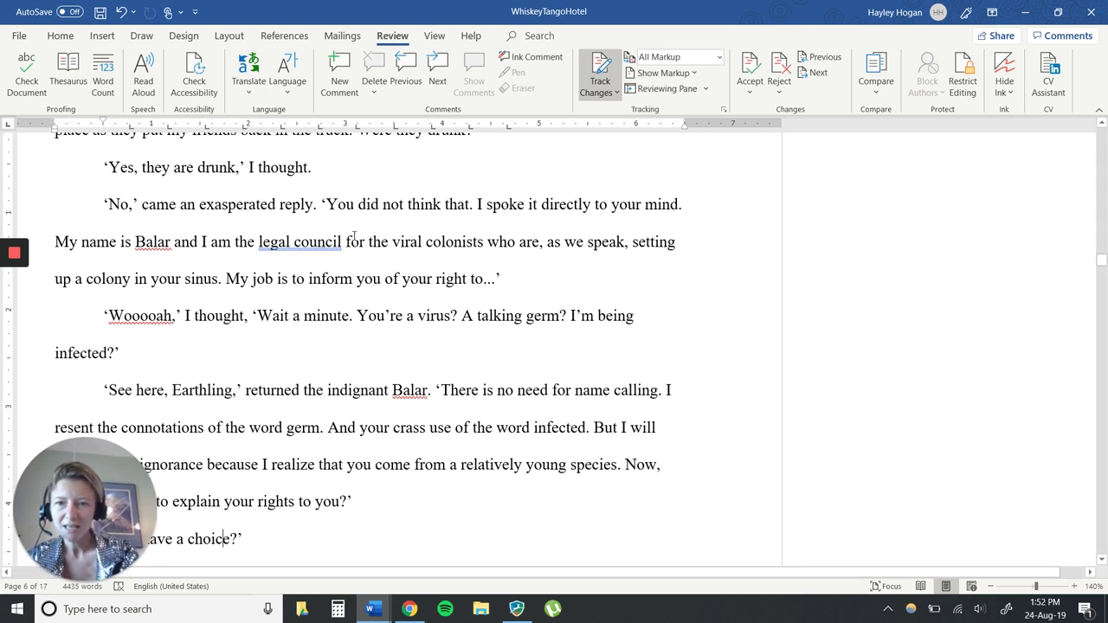
key(Down)
key(Down)
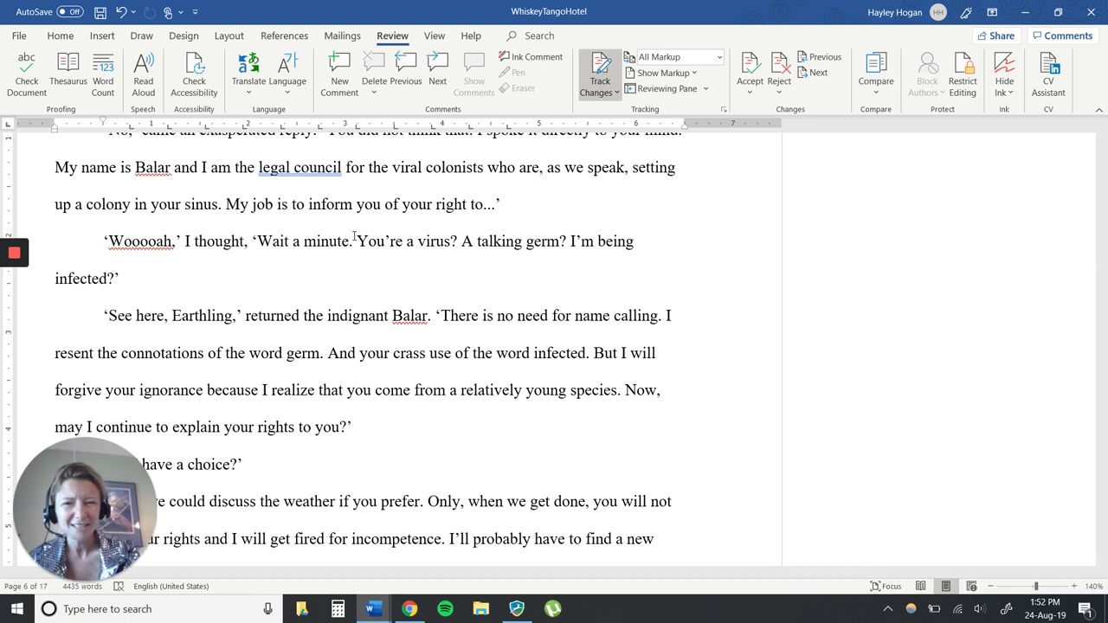
scroll(354, 237, down, 3)
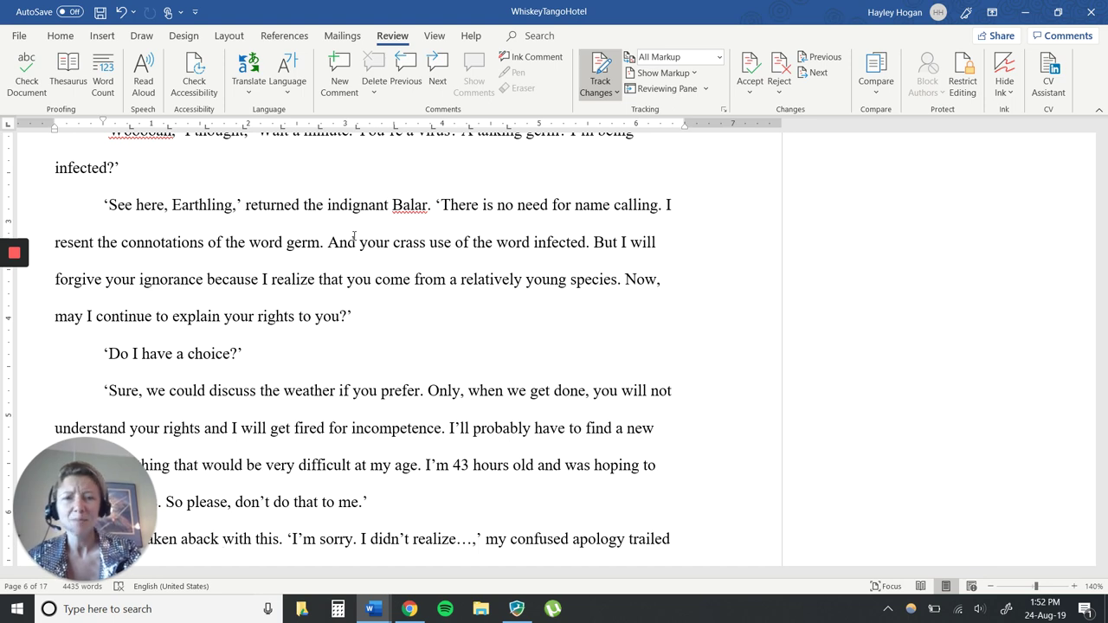
scroll(354, 236, down, 1)
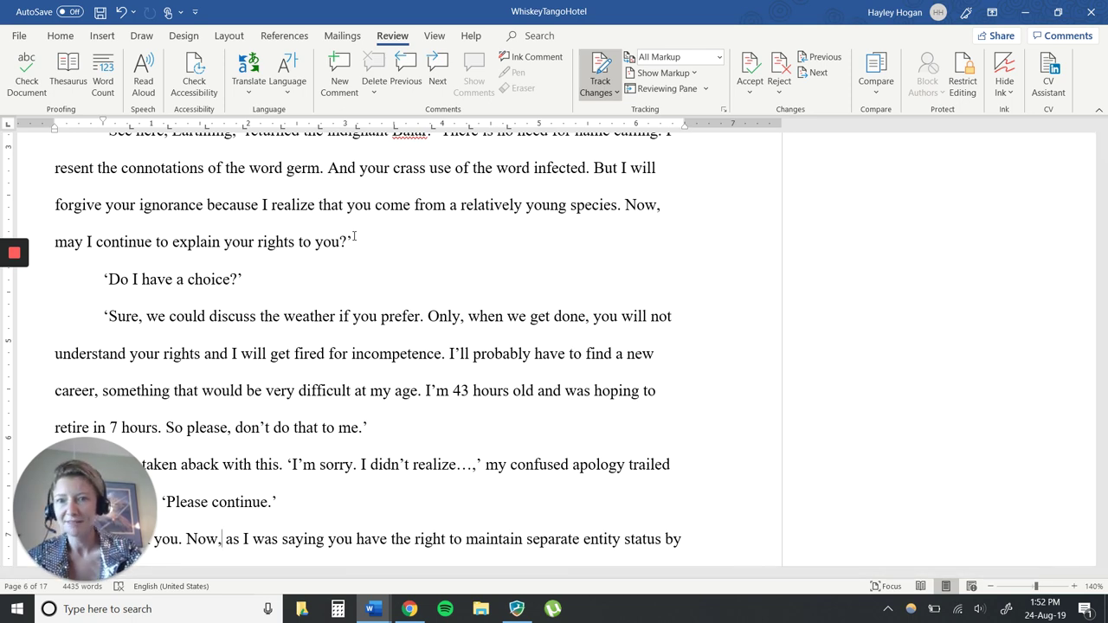
Step: Read the narrator's confused apology and the voice's explanation of separate entity status, through the interjection "Really?"
key(Down)
key(Down)
key(Down)
key(Down)
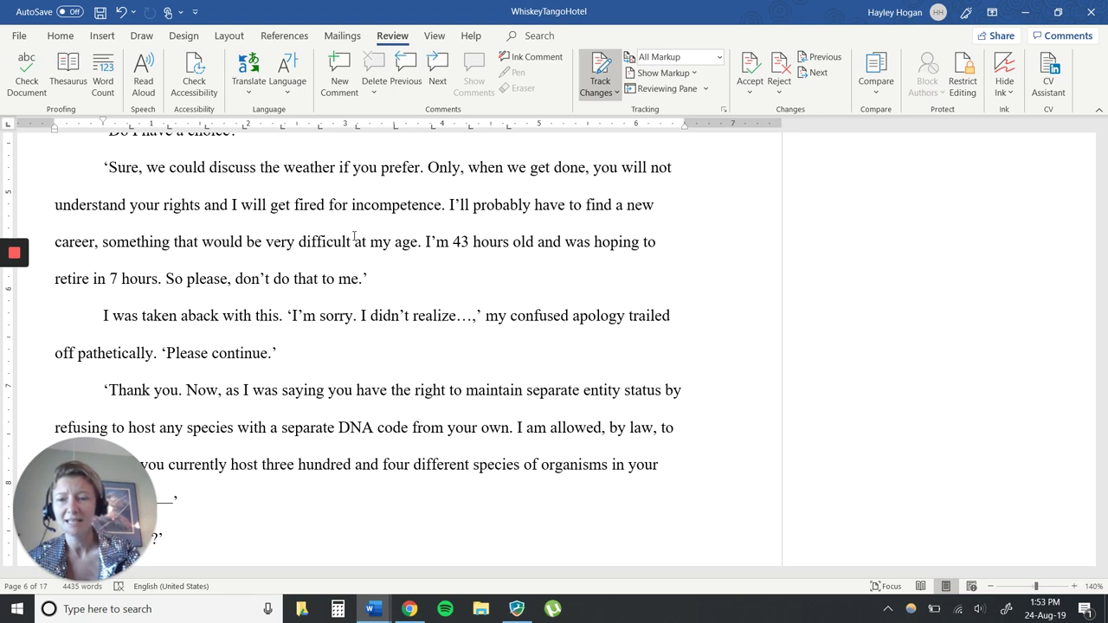
Step: Read the paragraph on the three species roles, covering Mutualism and Commensalism, through the narrator's stomach turning
scroll(354, 236, down, 5)
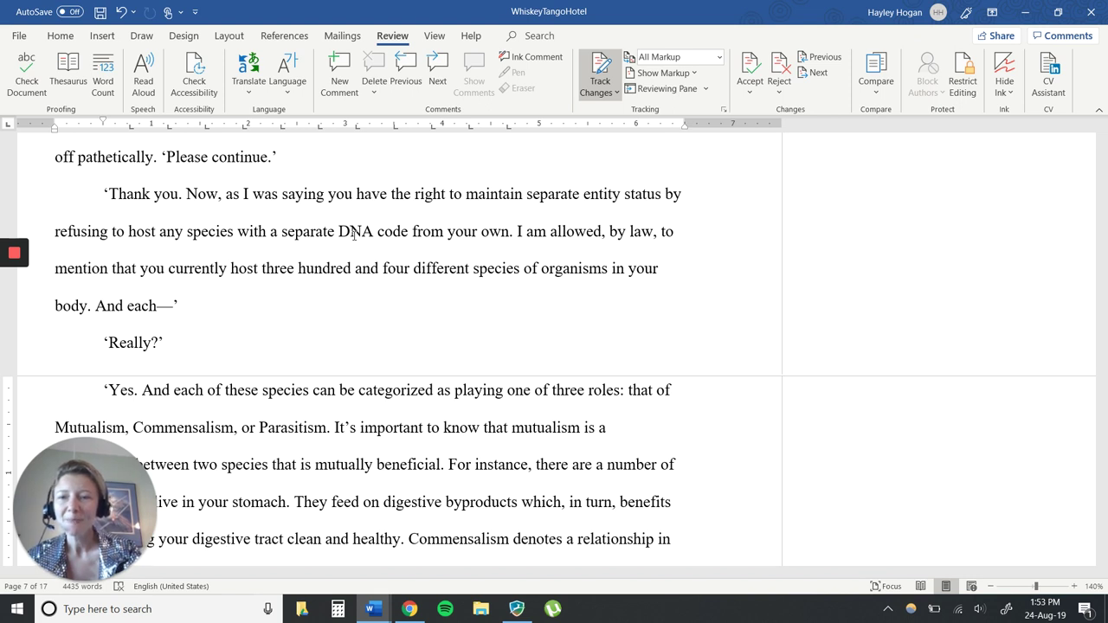
key(Down)
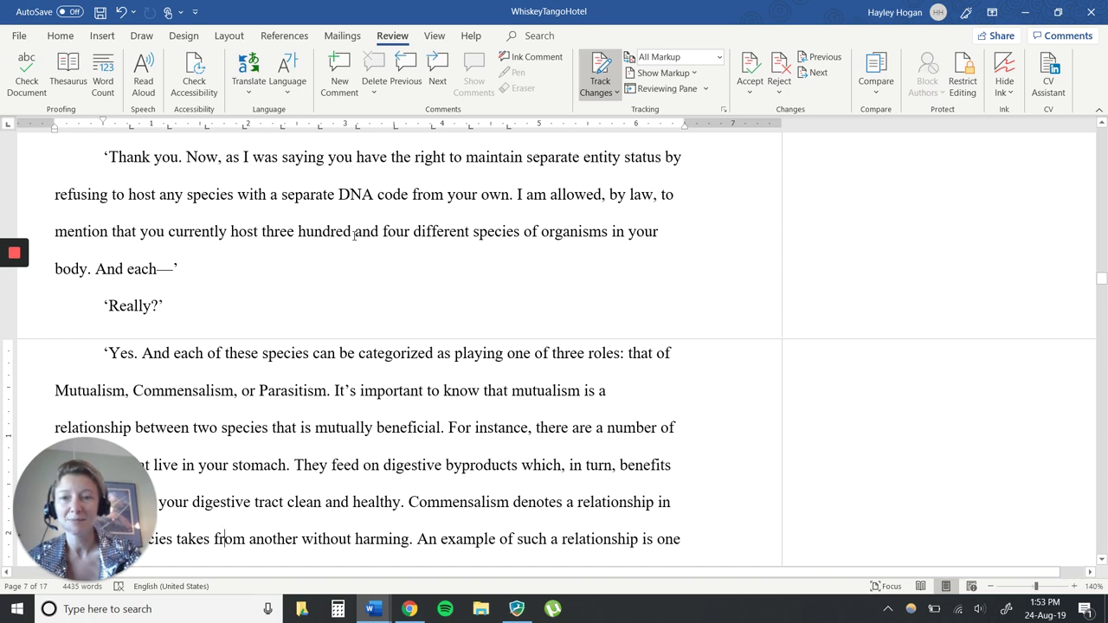
key(Down)
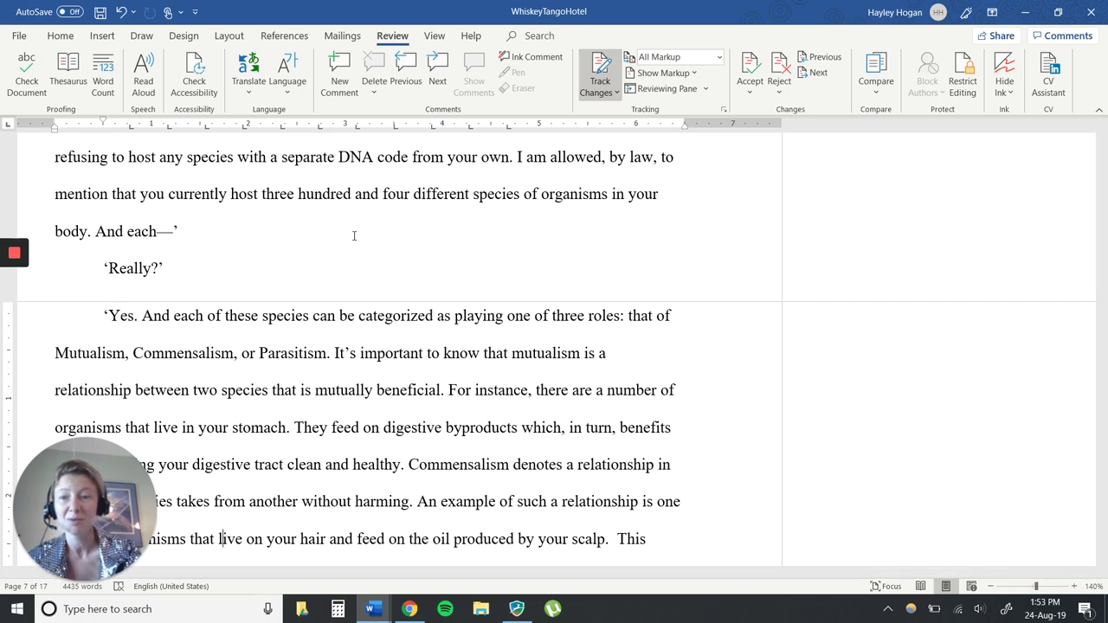
scroll(354, 235, down, 1)
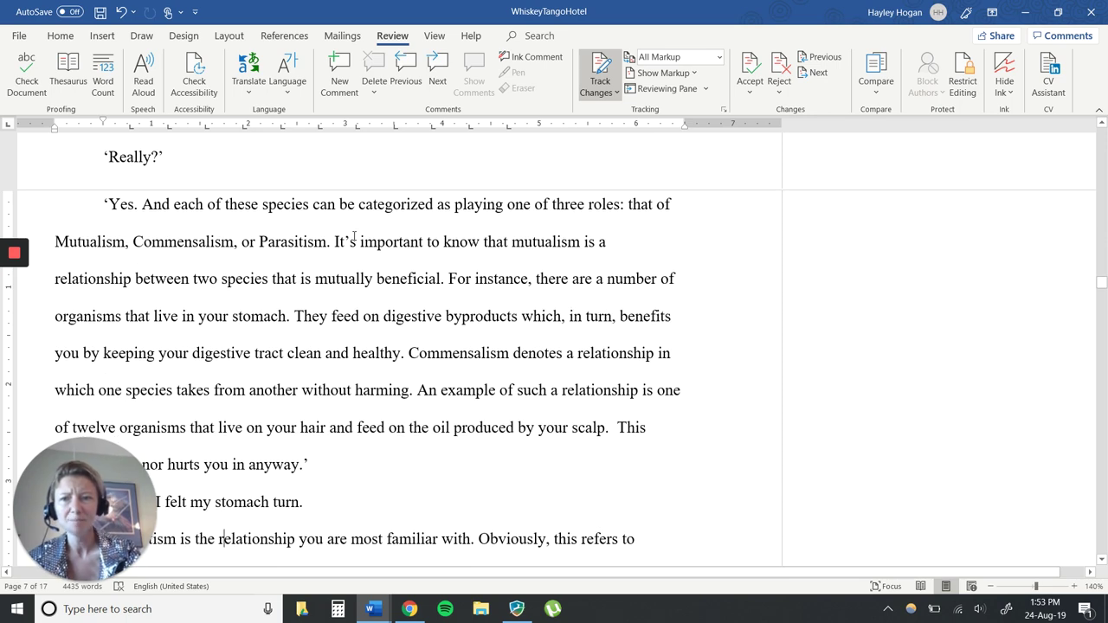
scroll(354, 235, down, 1)
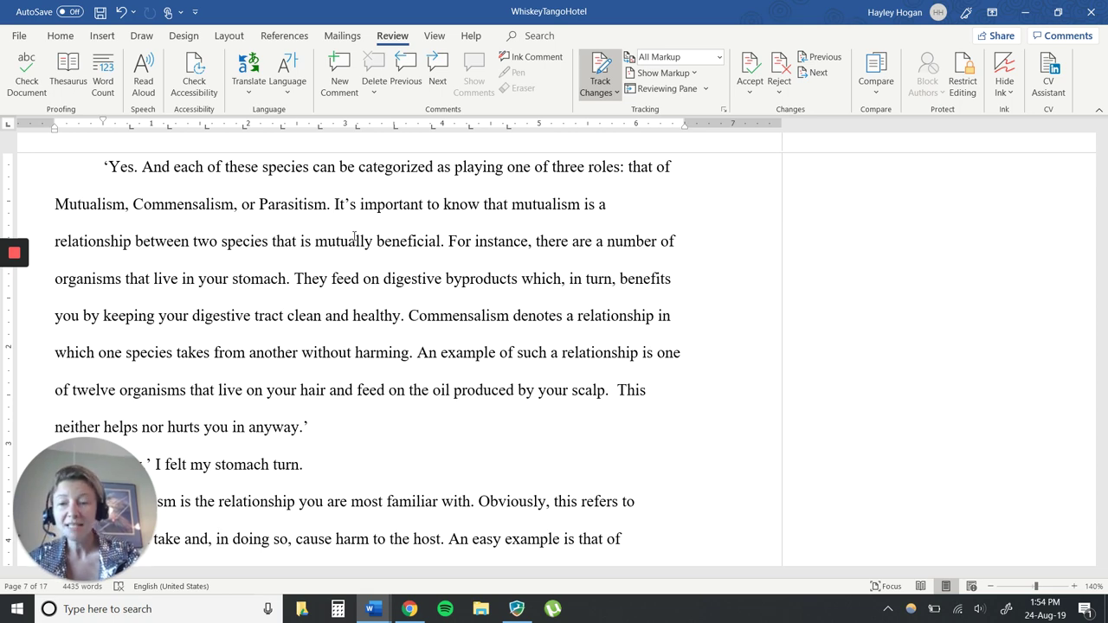
Step: Read the Parasitism and Etymicacaus paragraphs and review the reviewer comment attached to "system..."
scroll(354, 236, down, 4)
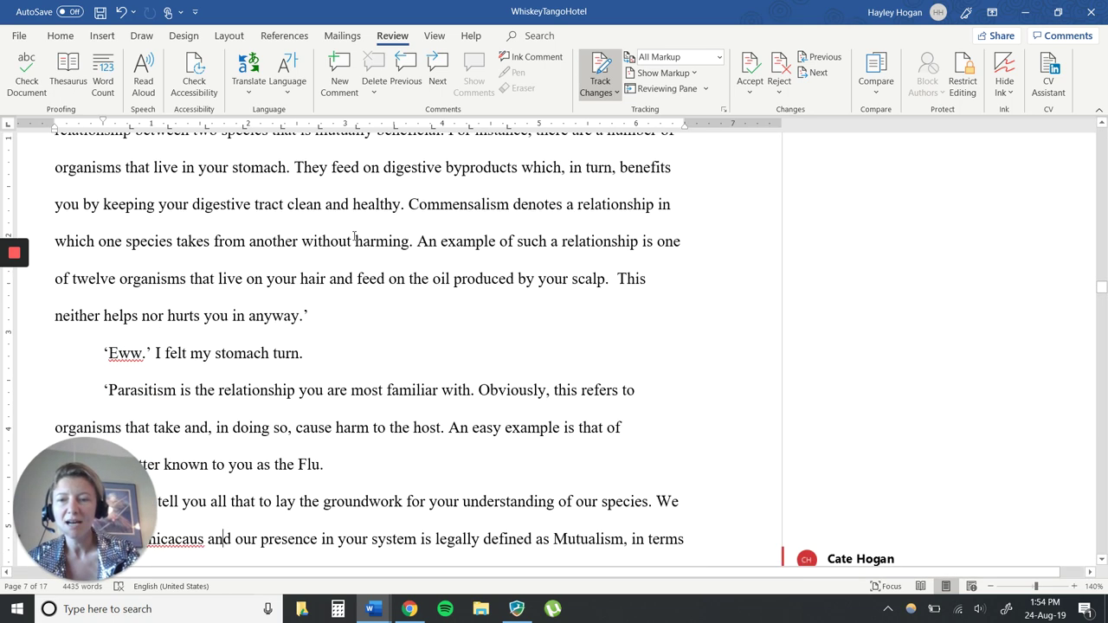
scroll(354, 236, down, 4)
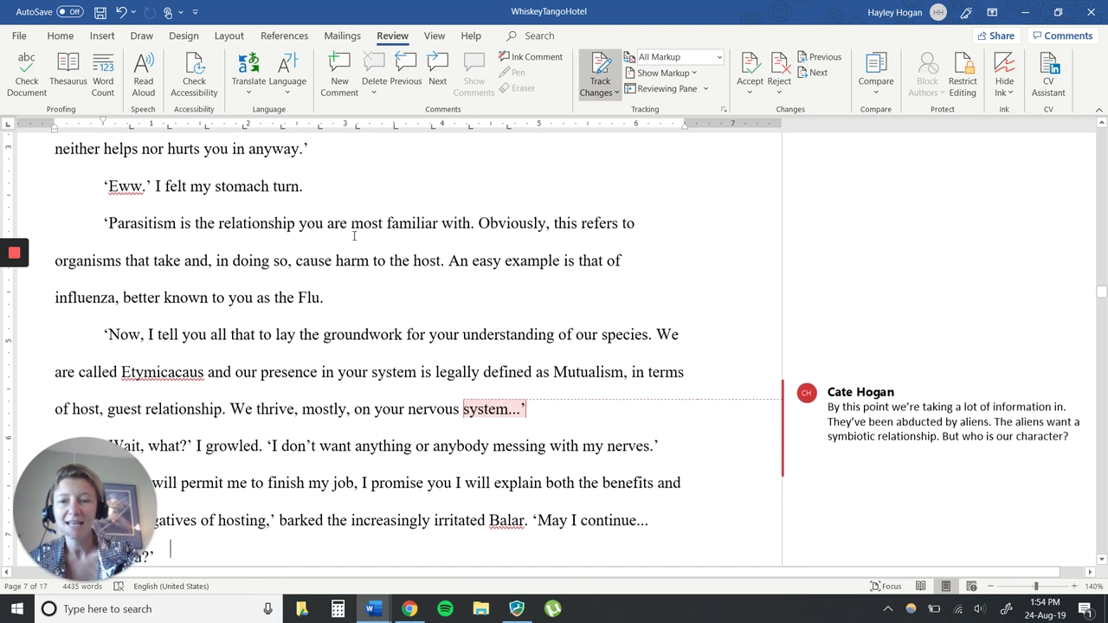
scroll(354, 237, down, 3)
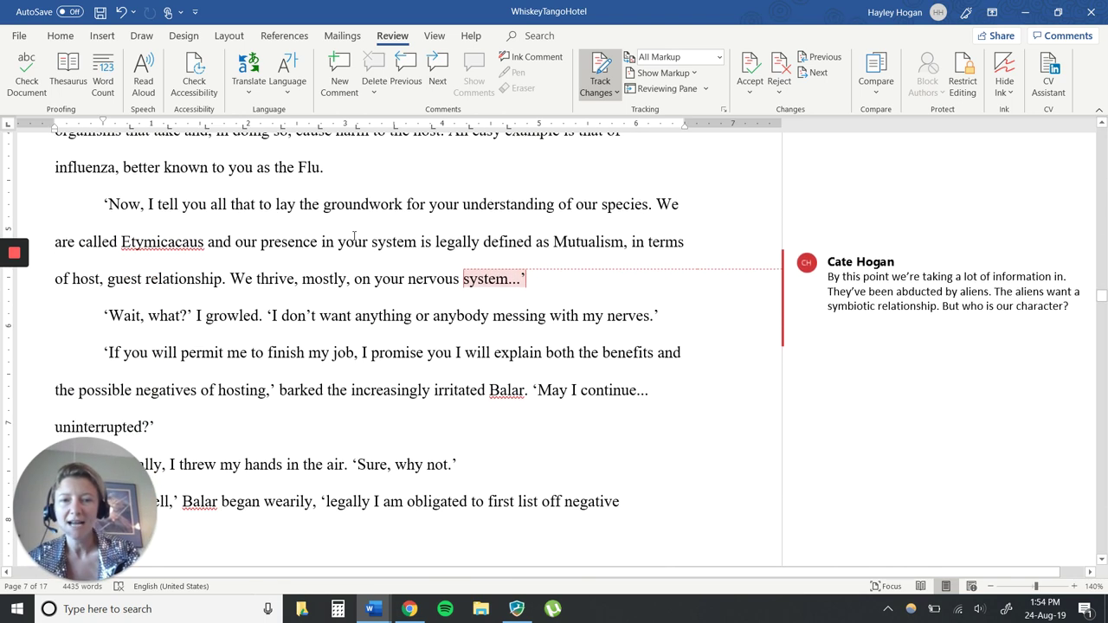
scroll(355, 237, down, 3)
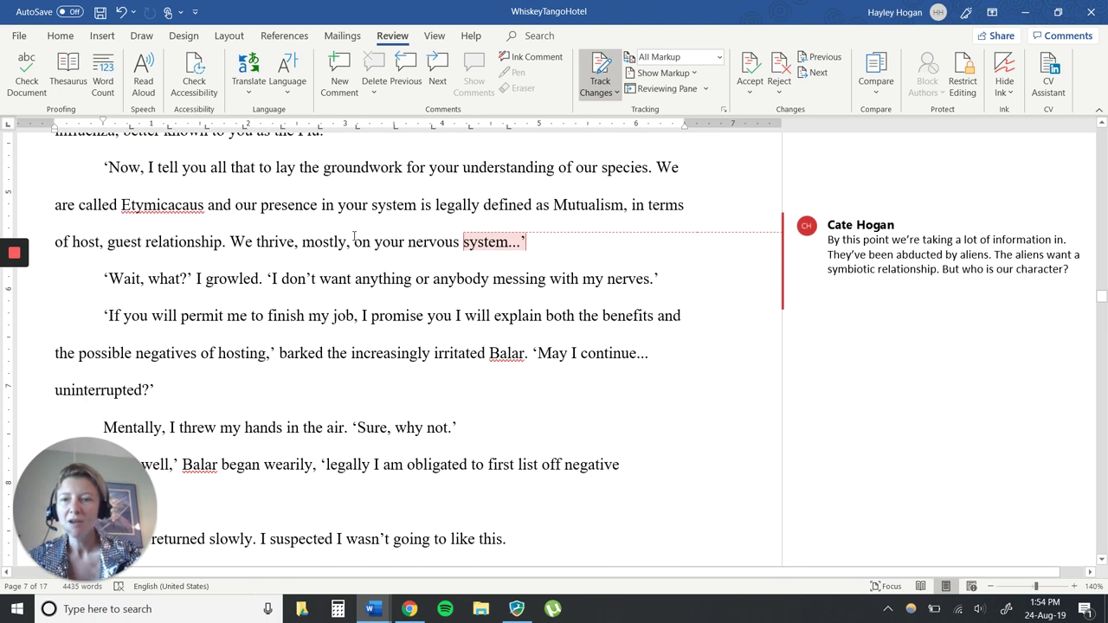
Step: Read Balar's introduction to the negative possibilities of hosting, through the exchange about killing and the possibility of death
scroll(354, 236, down, 3)
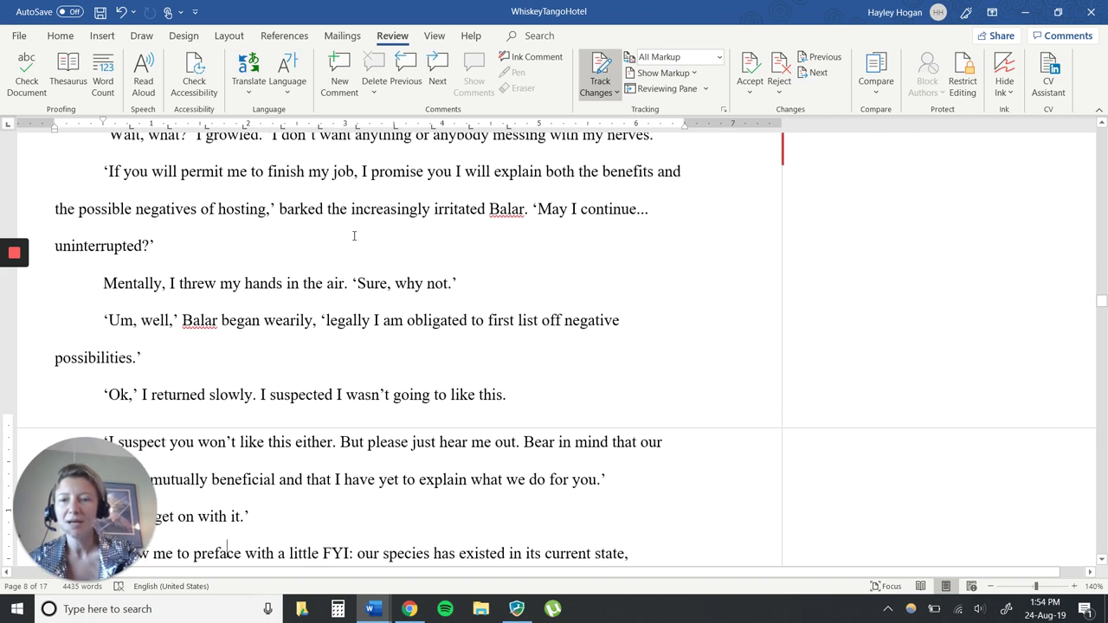
scroll(355, 236, down, 4)
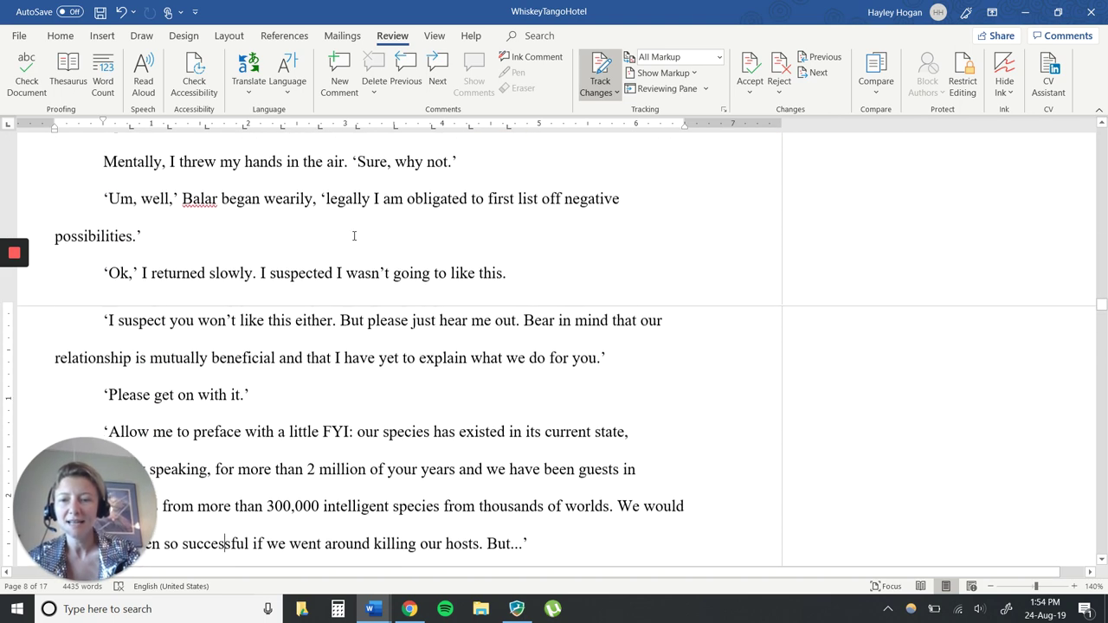
scroll(354, 236, down, 4)
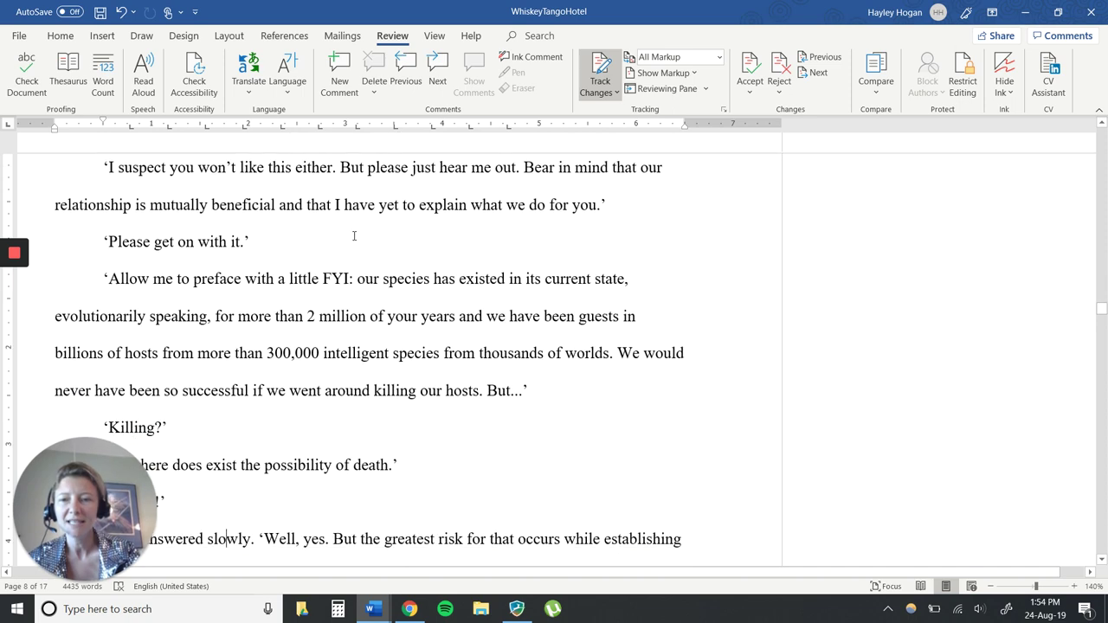
scroll(354, 236, down, 1)
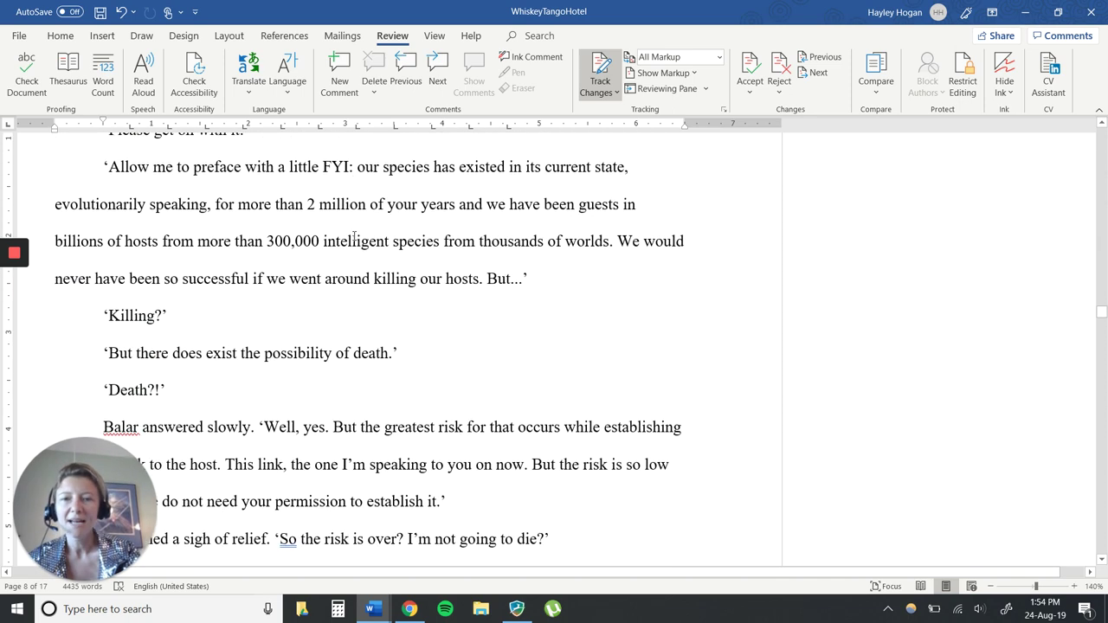
scroll(354, 237, down, 1)
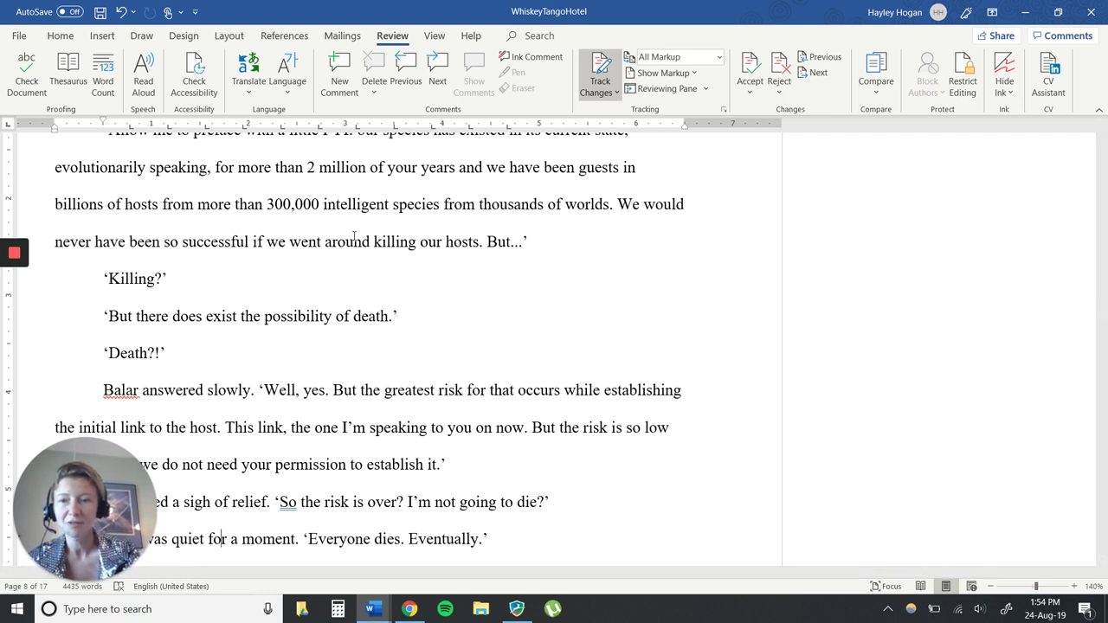
Step: Read the dialogue from "Everyone dies. Eventually." through the explanation of nervous system accidents and the "Big whoop" reply
key(Down)
key(Down)
key(Down)
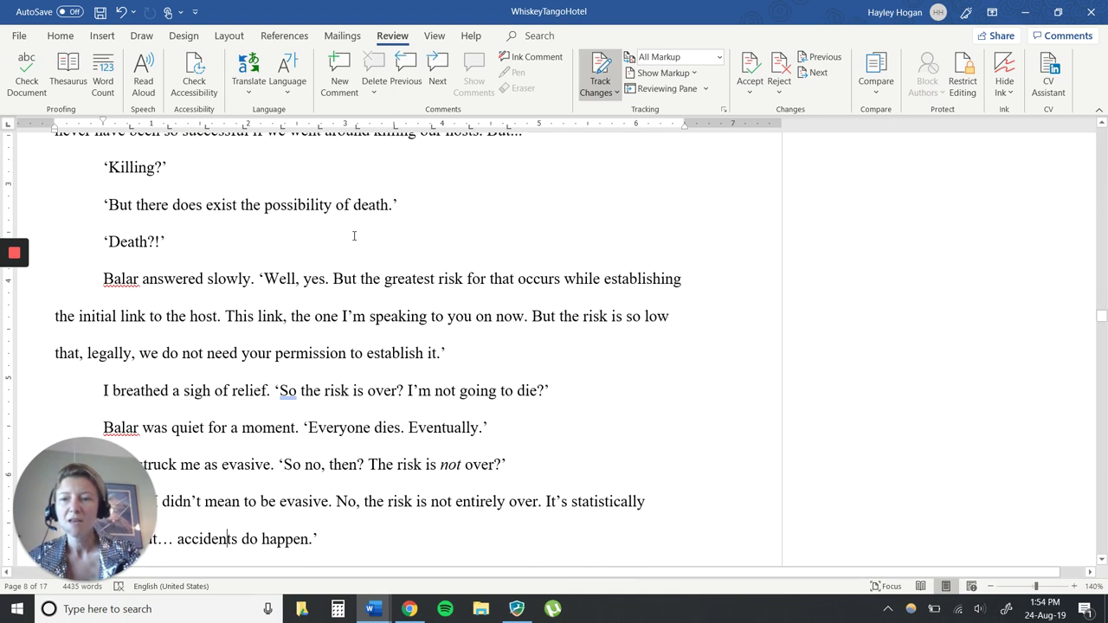
key(Down)
key(Down)
key(Down)
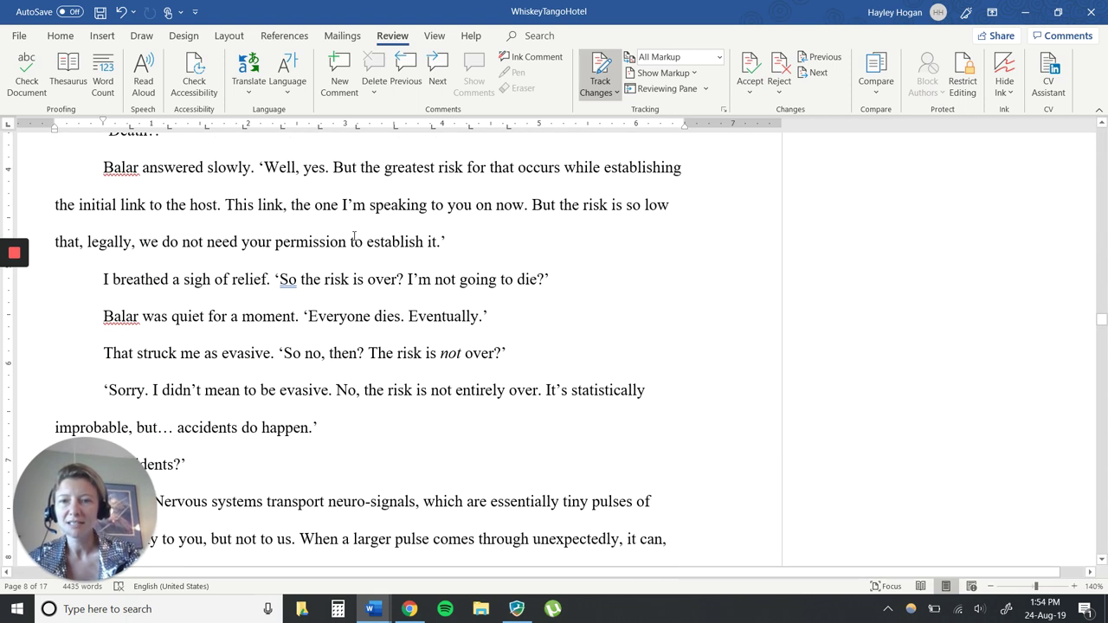
key(Down)
key(Down)
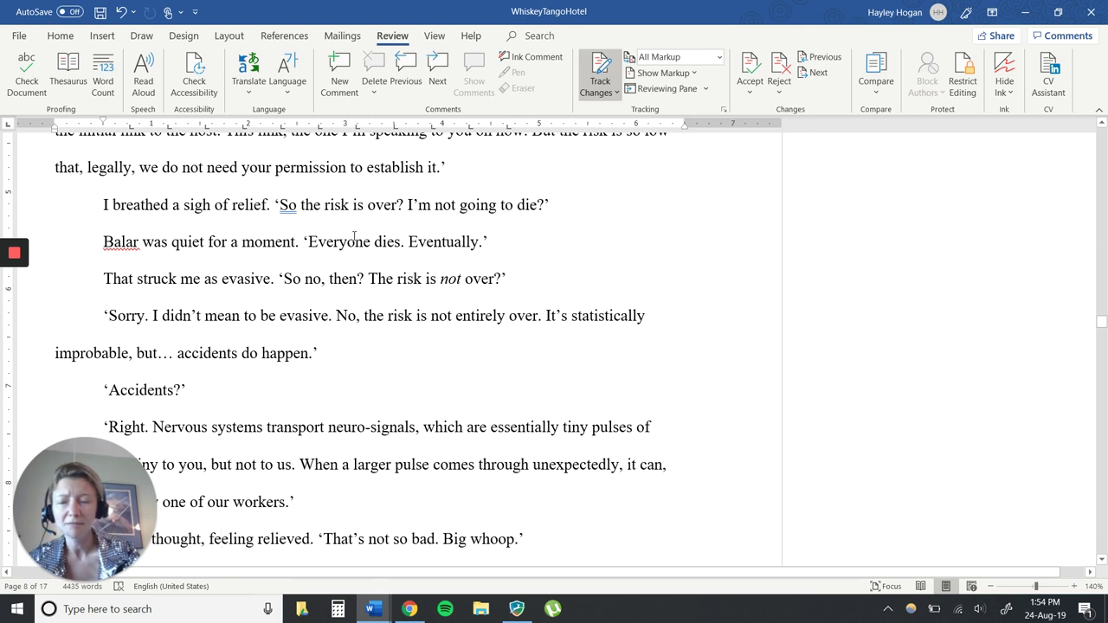
key(Down)
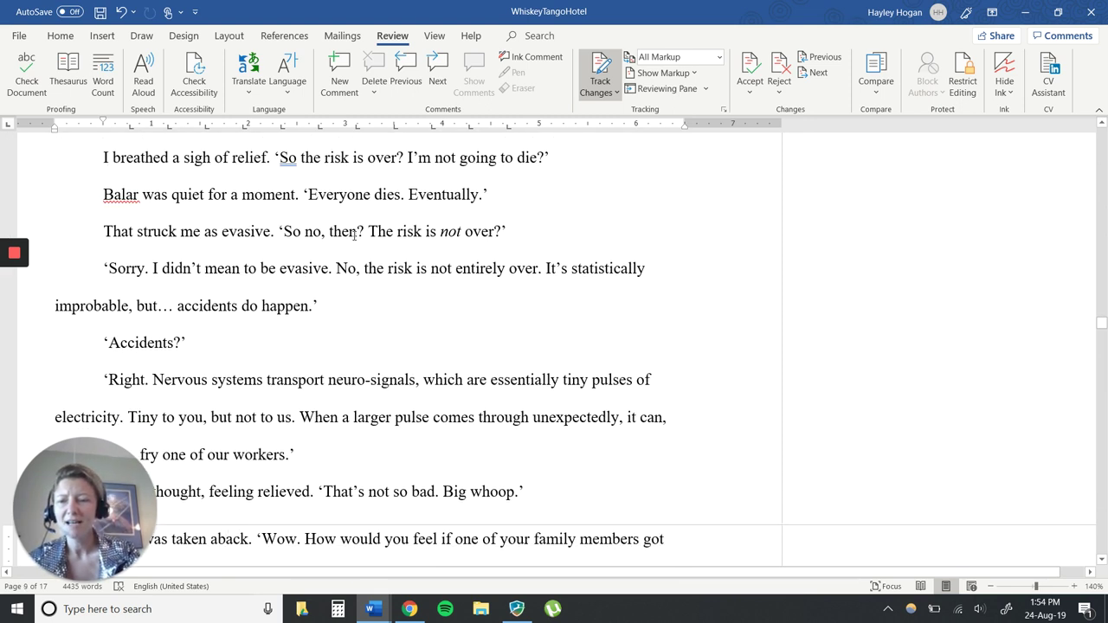
key(Down)
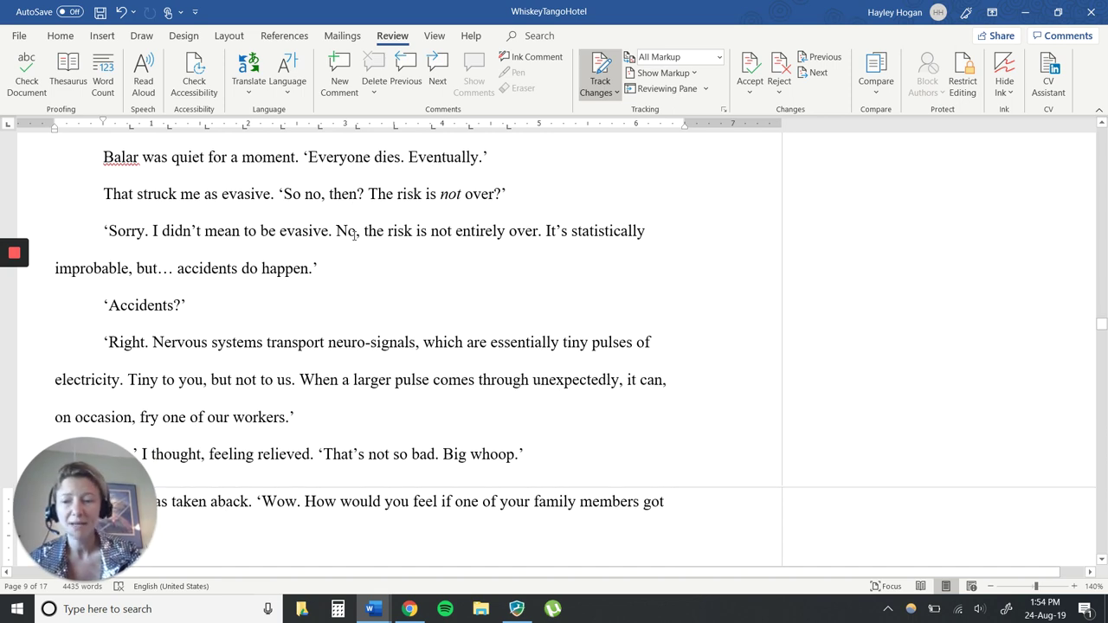
Step: Read Balar's reaction about electrocuted family members and review the comment on "ceremony for a single-celled amoeba"
key(Down)
key(Down)
key(Down)
key(Down)
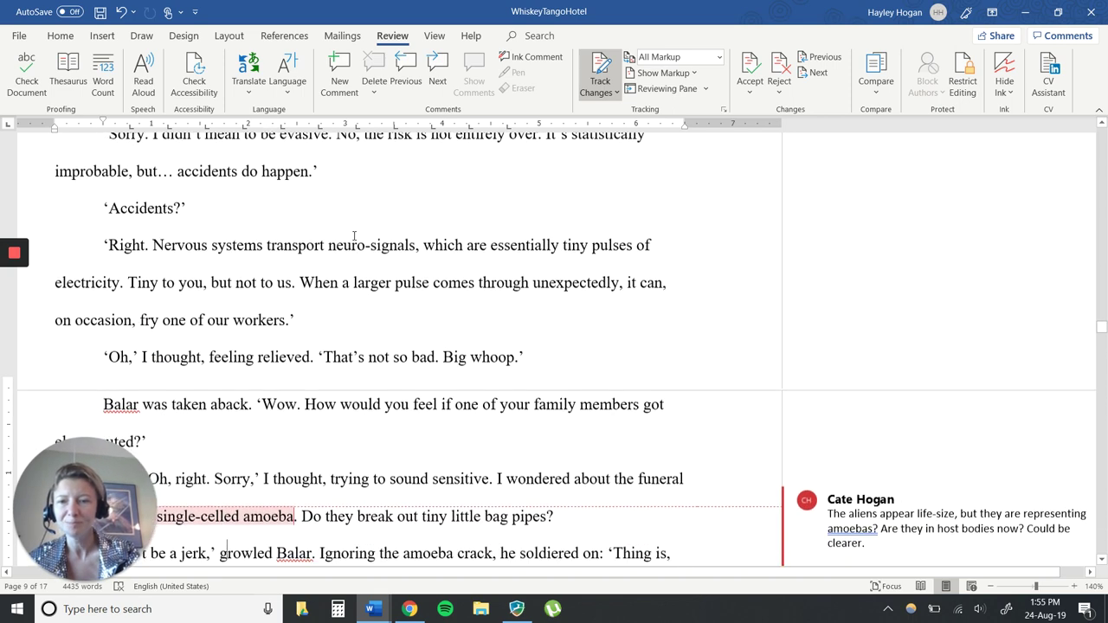
key(Down)
key(Down)
key(Down)
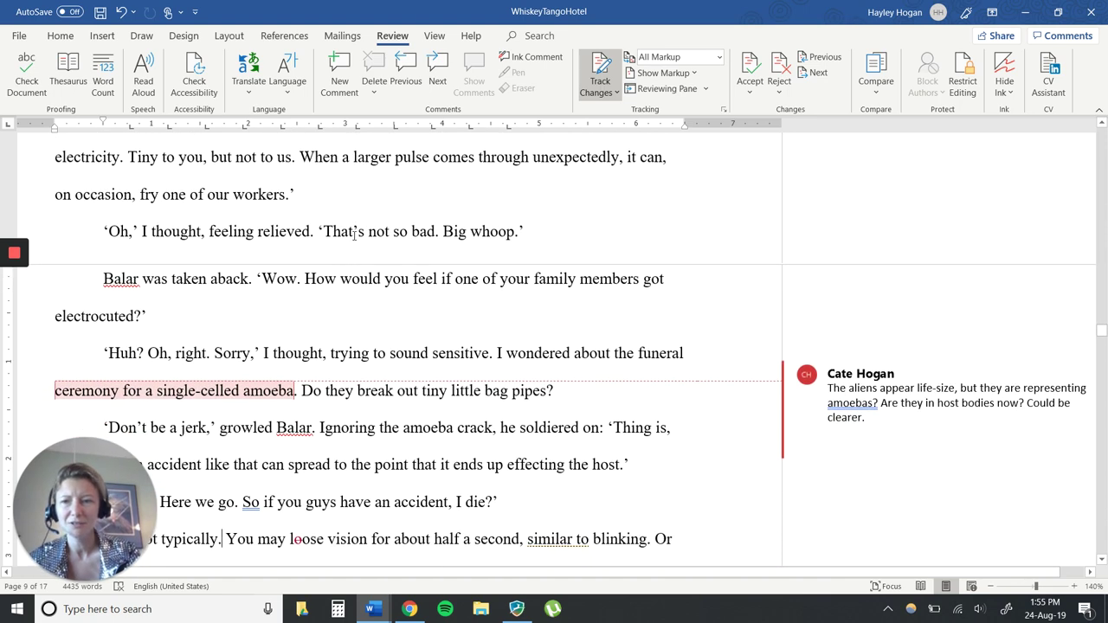
key(Down)
key(Down)
key(Down)
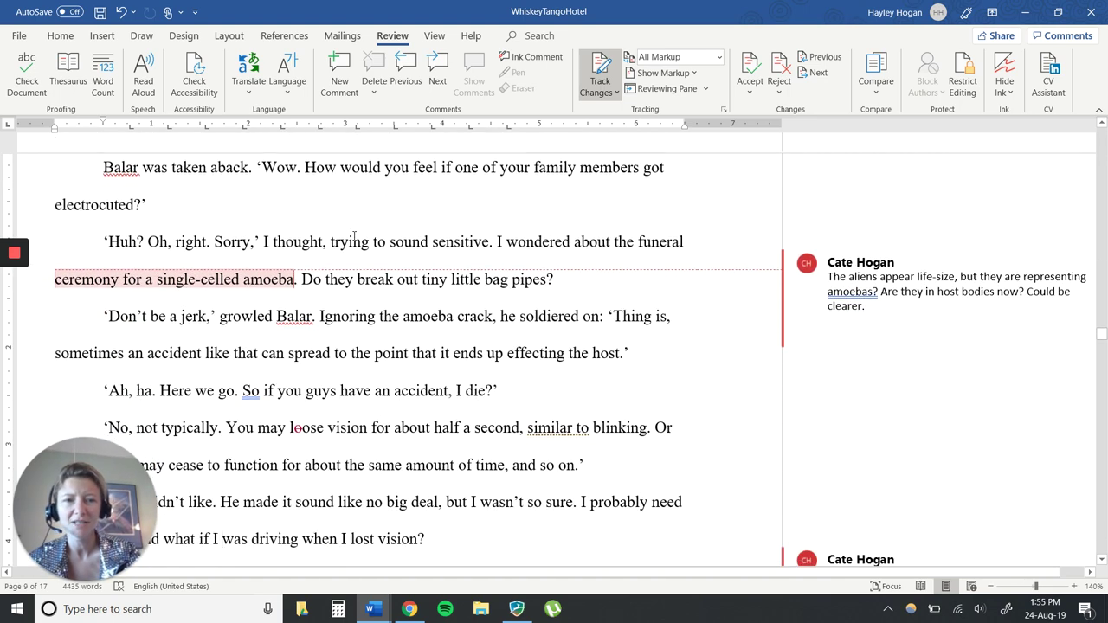
Step: Review the comment on the "If such an event" passage and read the surrounding discussion of lost vision, heart failure and death
key(Down)
key(Down)
key(Down)
key(Down)
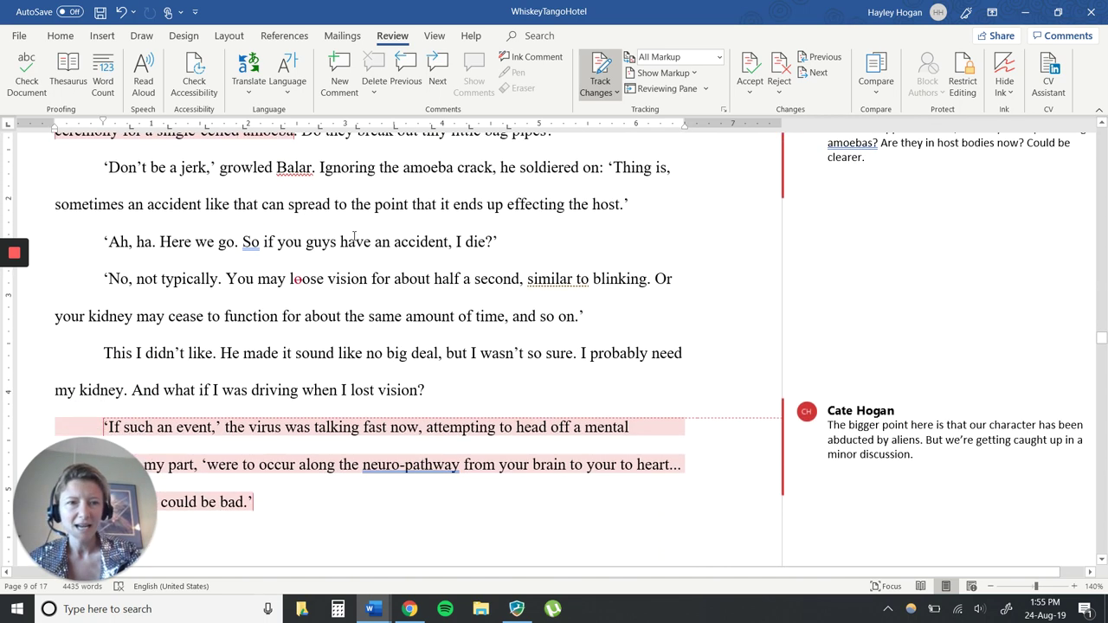
scroll(353, 236, down, 1)
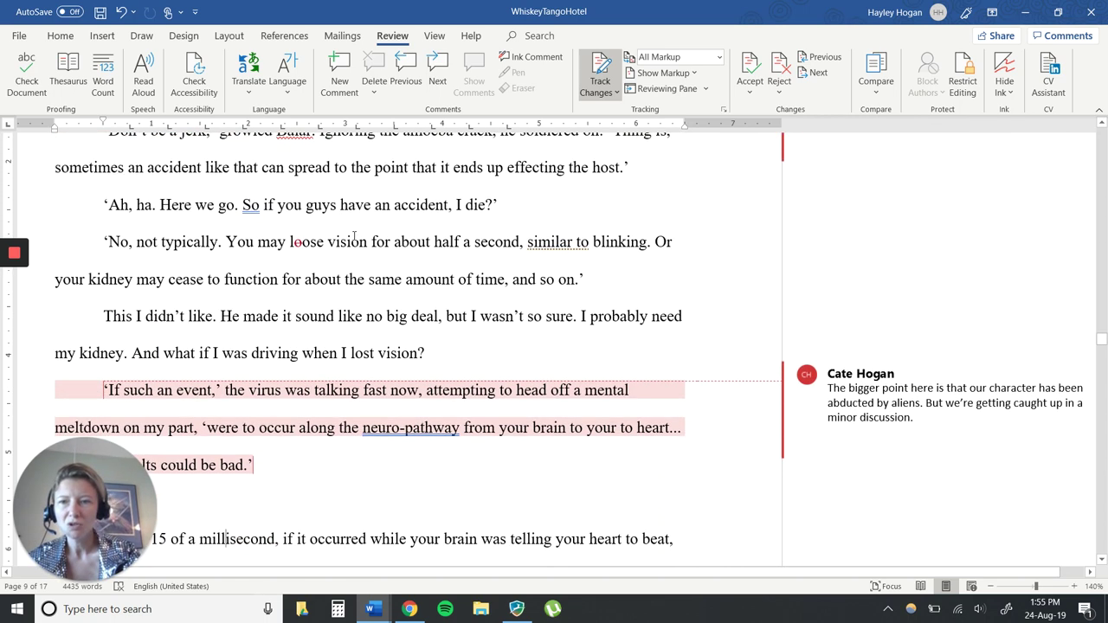
scroll(353, 236, down, 3)
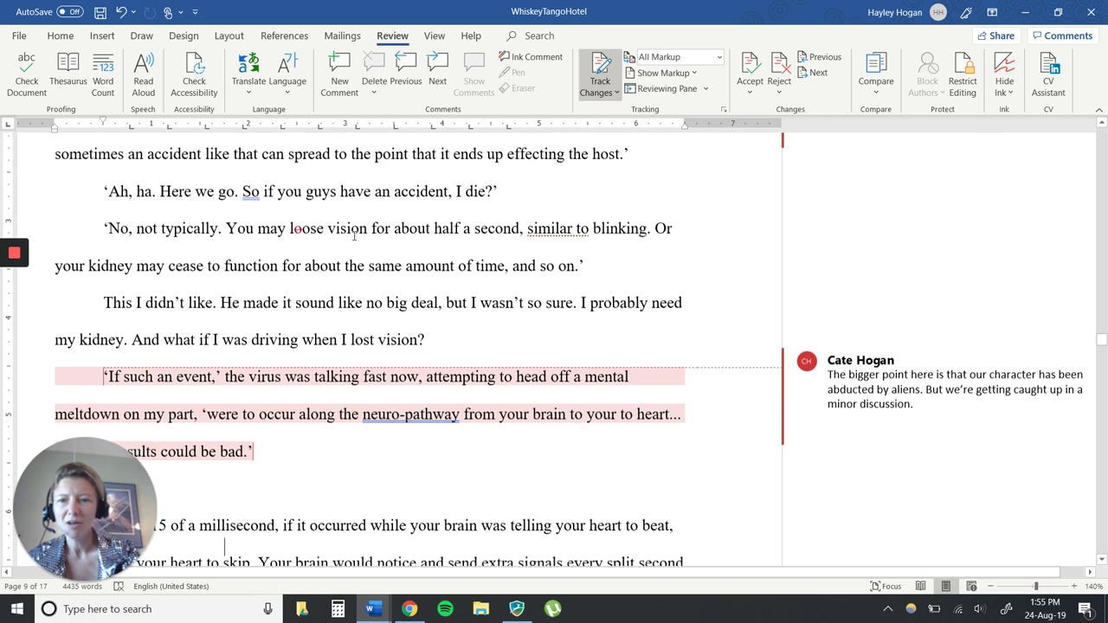
scroll(353, 236, down, 1)
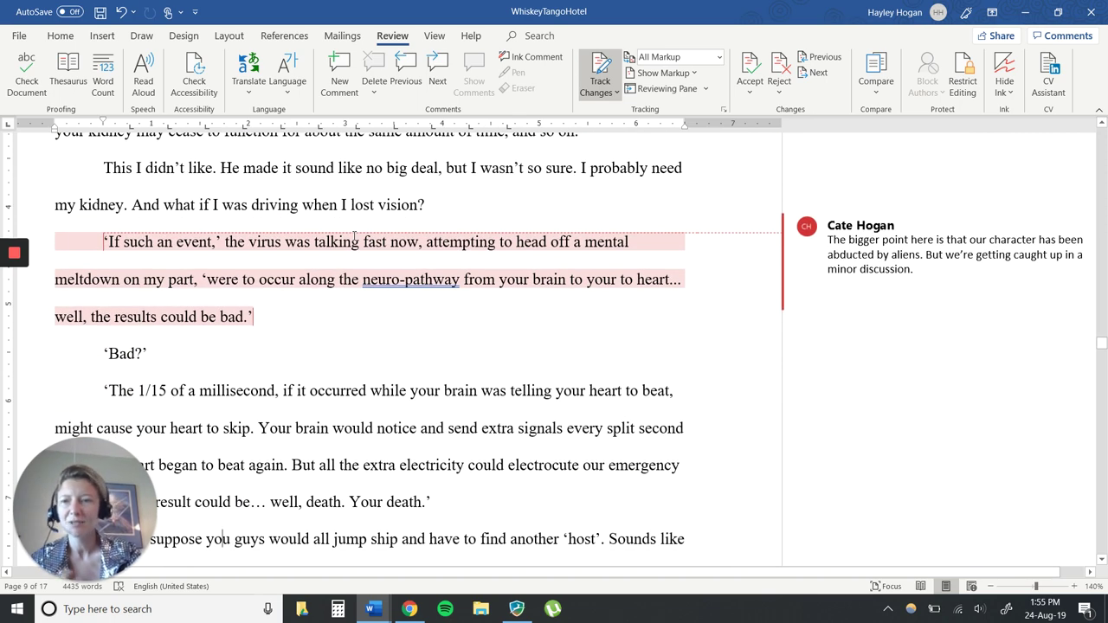
scroll(353, 236, down, 2)
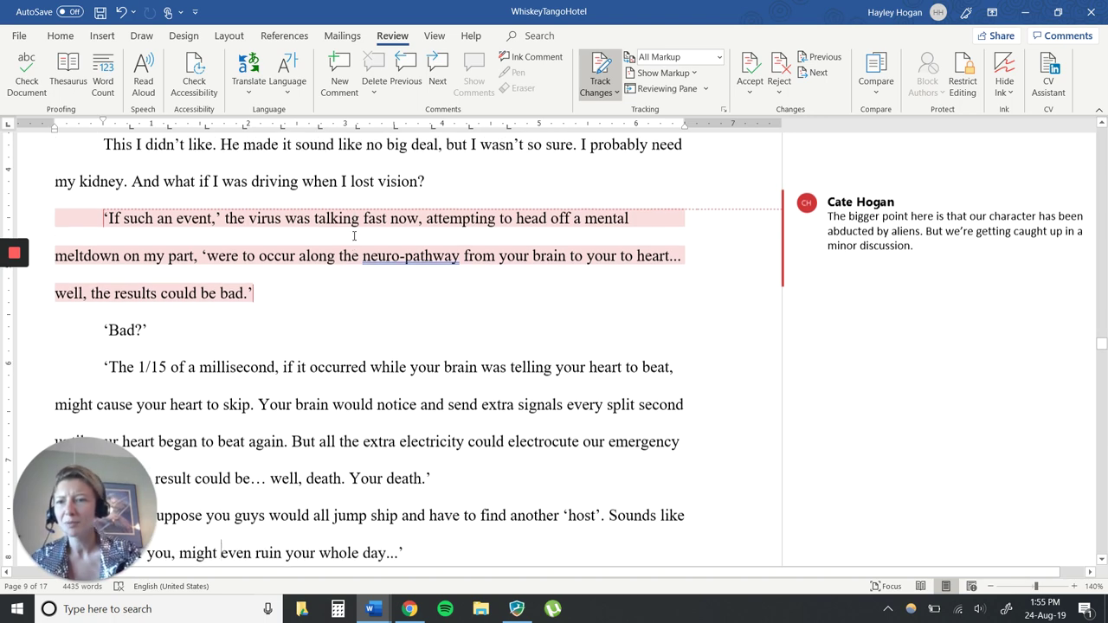
scroll(353, 236, down, 1)
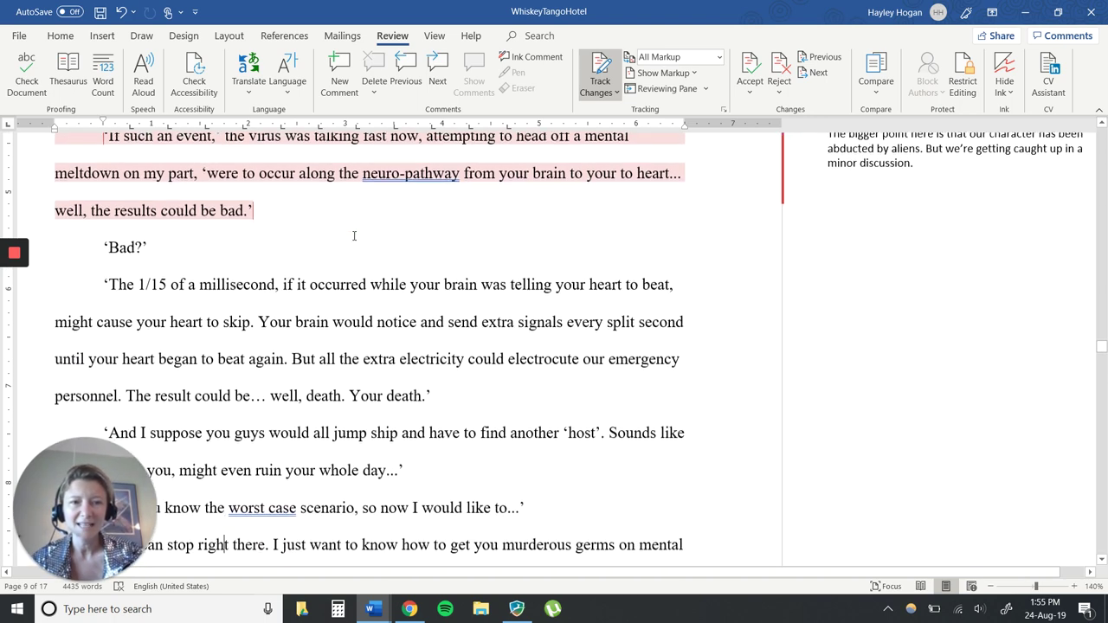
Step: Read the argument over explaining the narrator's rights first, from "You can stop right there" through the humming
scroll(353, 235, down, 2)
scroll(353, 237, down, 1)
scroll(354, 235, down, 4)
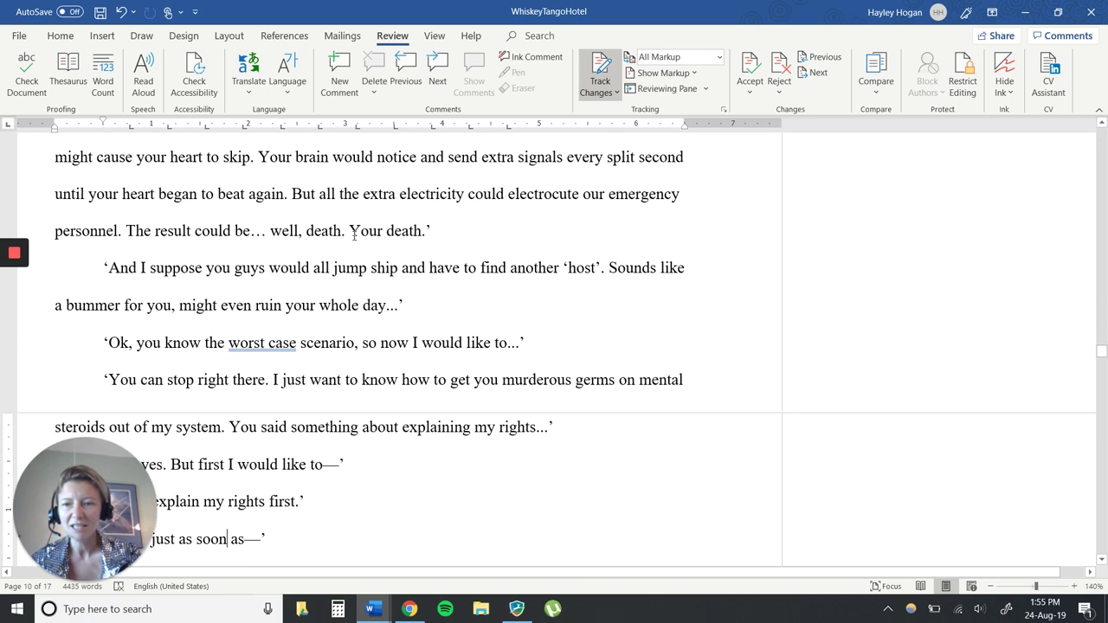
scroll(354, 236, down, 5)
scroll(354, 236, down, 3)
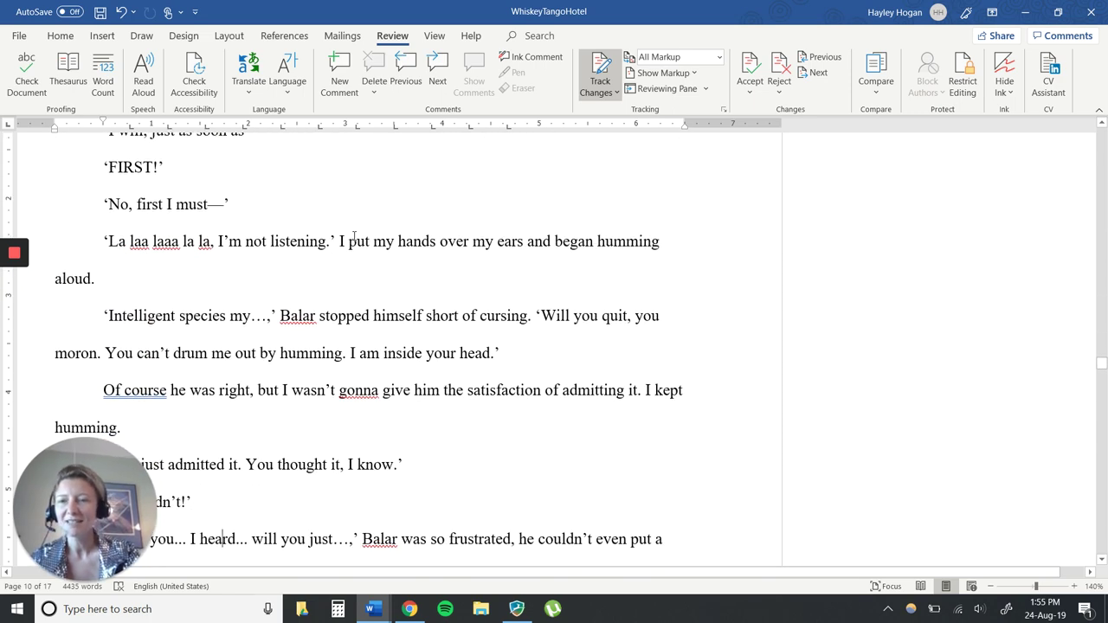
Step: Read the quarrel from "You just admitted it" through Balar's lament about his law career and complete failure
scroll(354, 235, down, 2)
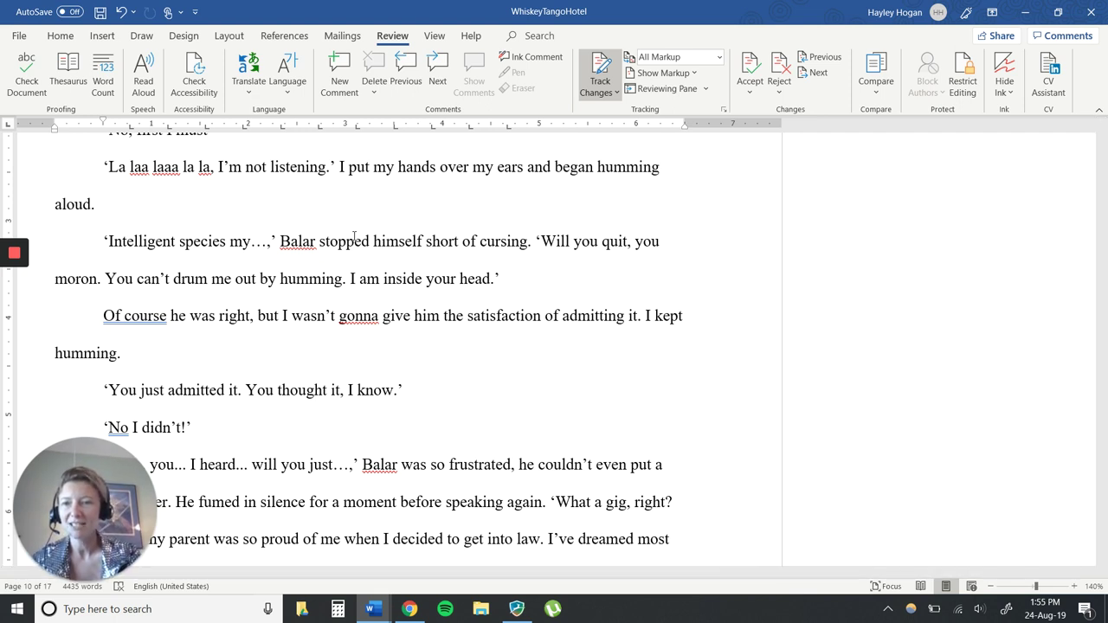
scroll(354, 238, down, 1)
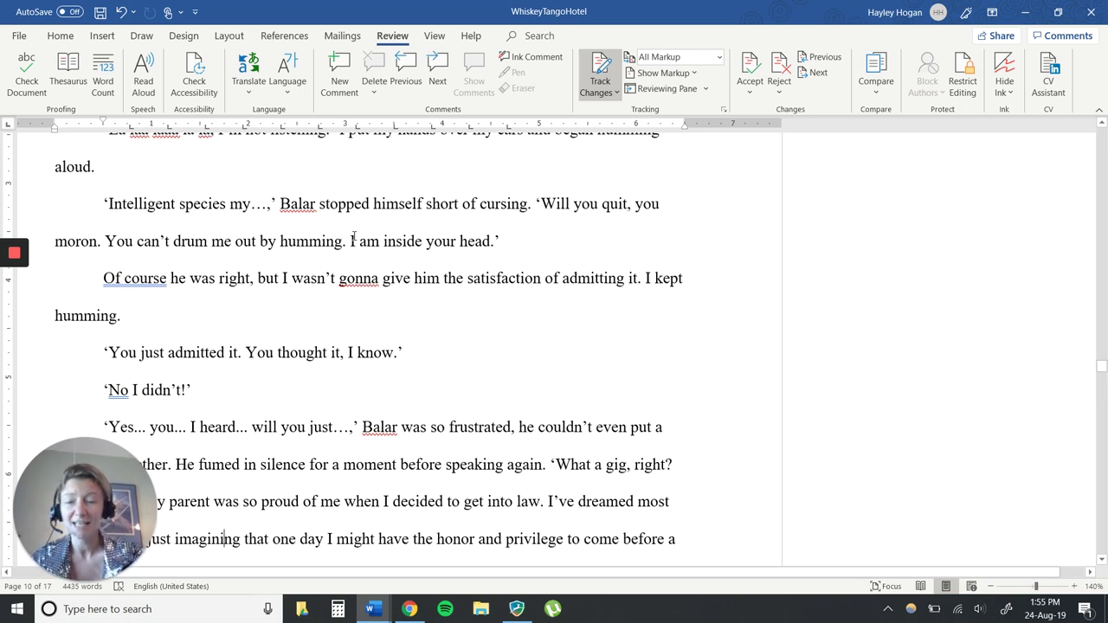
scroll(354, 238, down, 1)
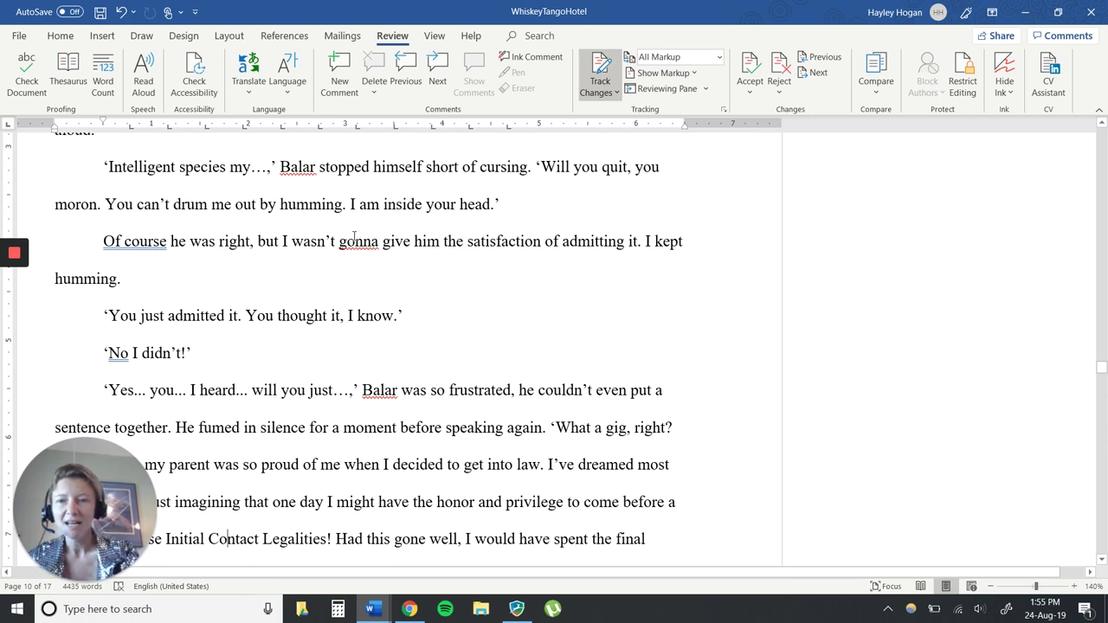
scroll(354, 238, down, 4)
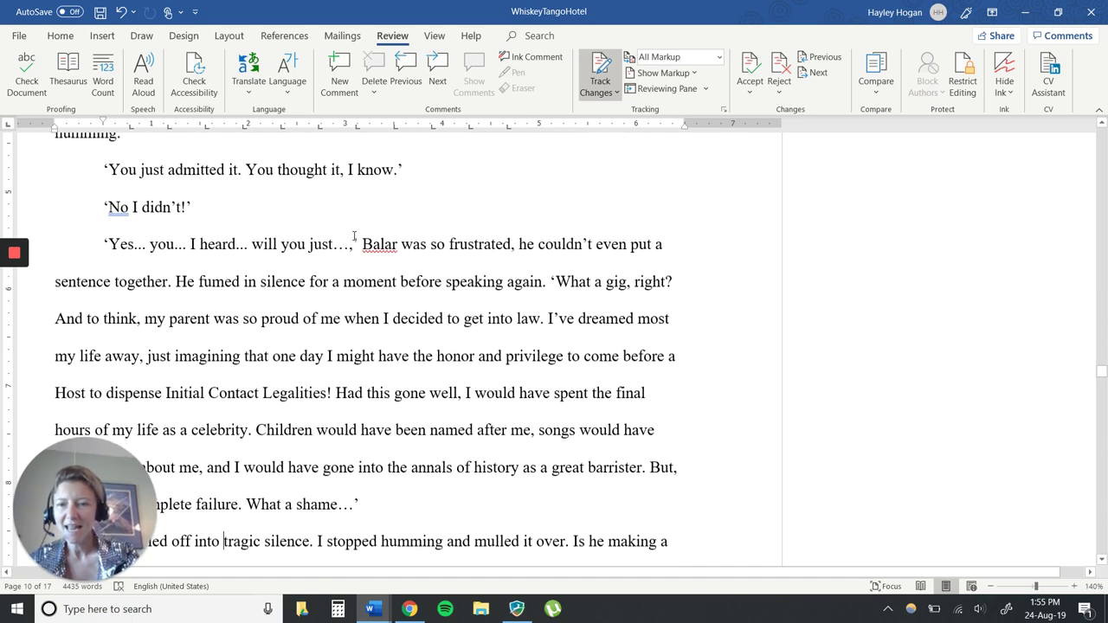
Step: Read from Balar's tragic silence and play for pity through "You're doing it again!" to his plea to explain the colony's benefits
scroll(354, 237, down, 4)
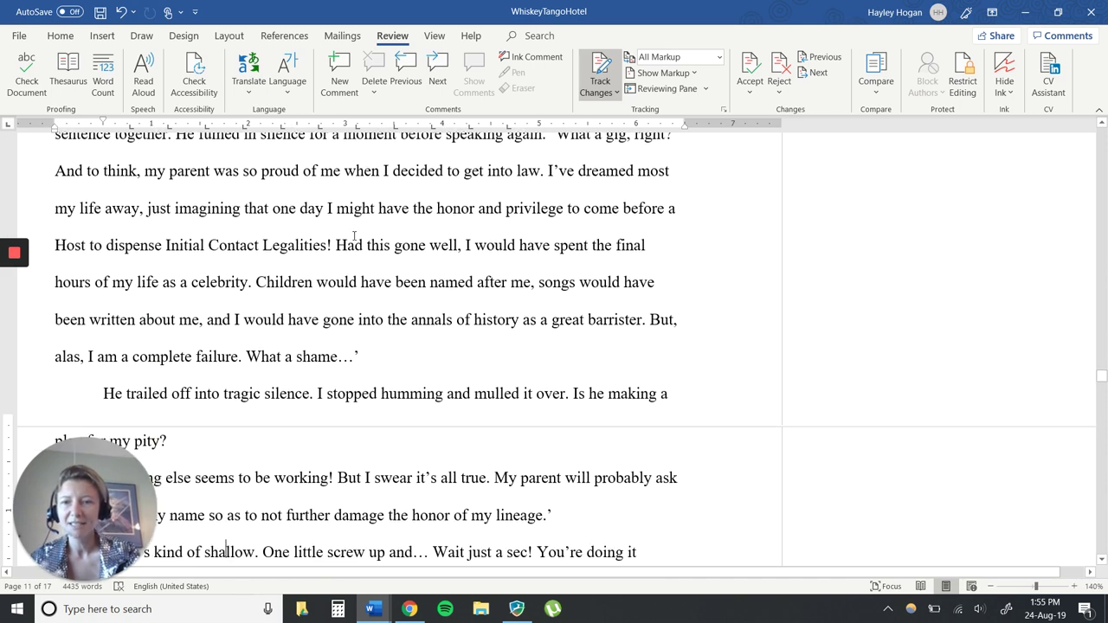
scroll(355, 237, down, 1)
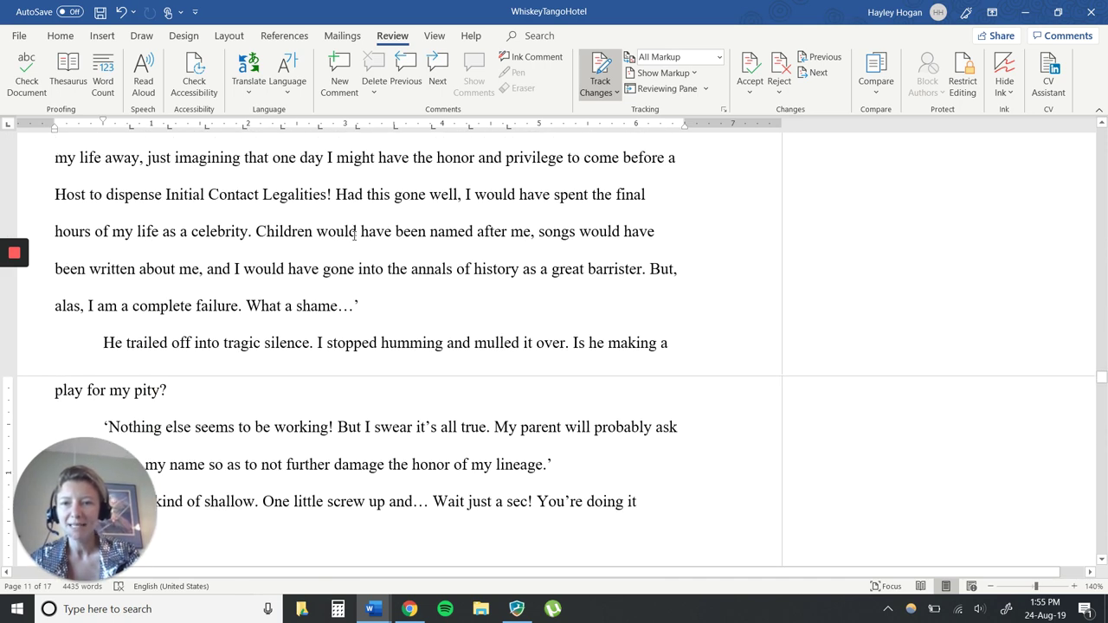
scroll(354, 236, down, 1)
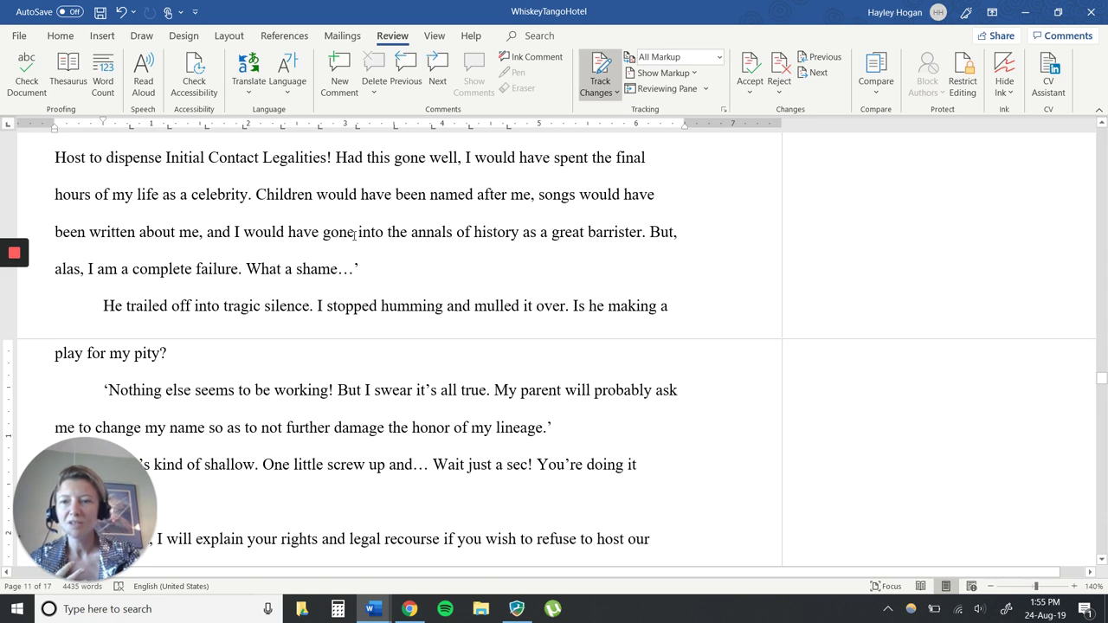
scroll(354, 235, down, 3)
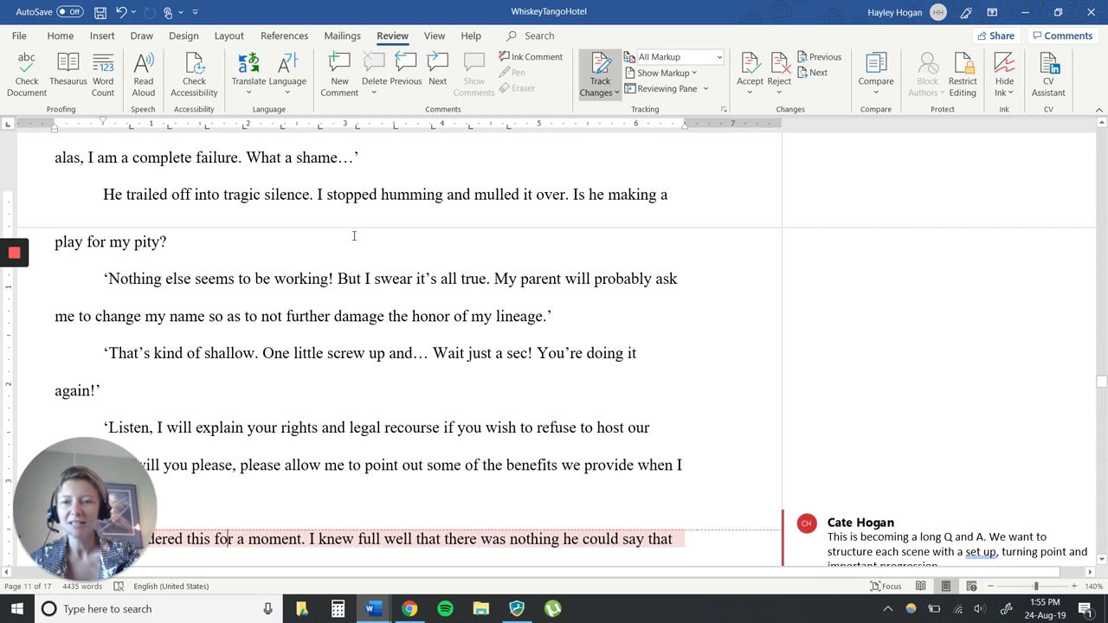
Step: Review the comment on the "I considered this for a moment" paragraph and read the start of Balar's reply
scroll(354, 236, down, 1)
scroll(354, 235, down, 3)
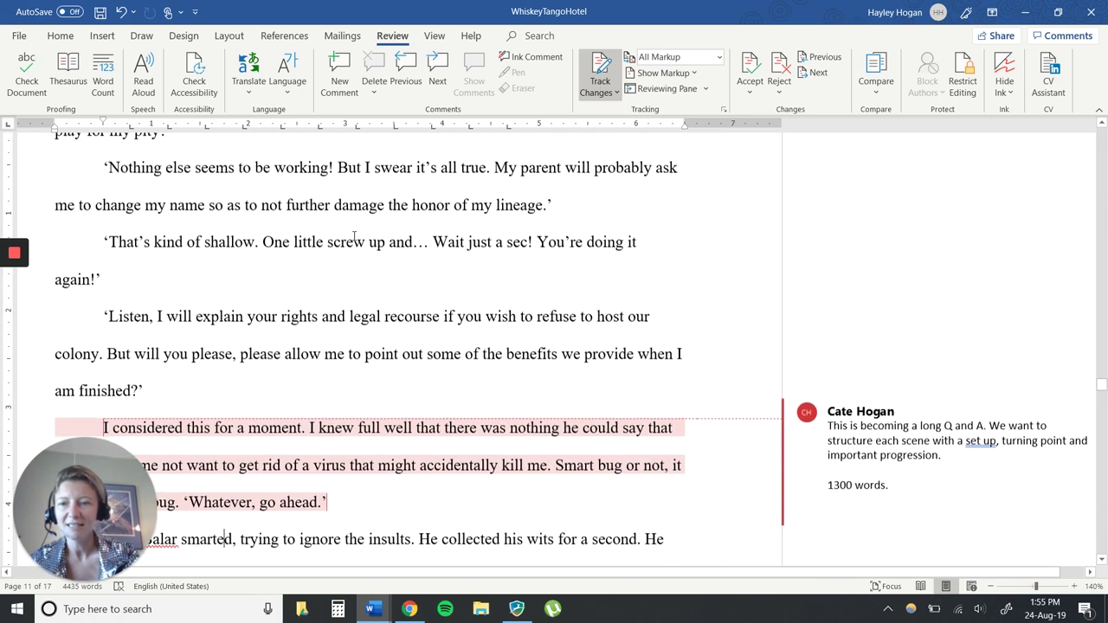
scroll(354, 236, down, 1)
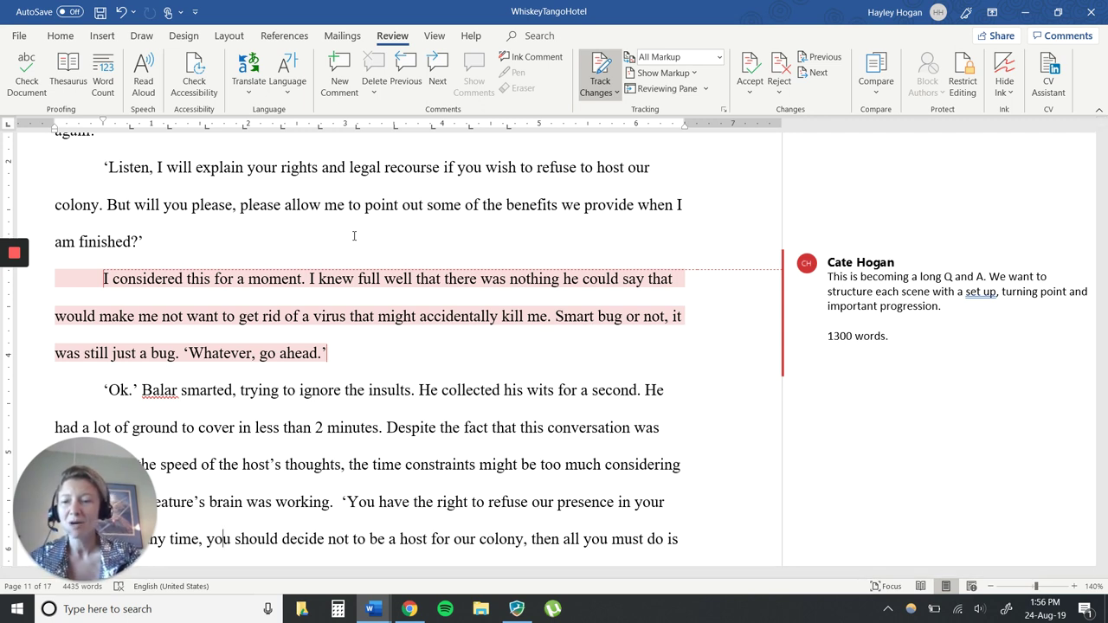
scroll(354, 236, down, 1)
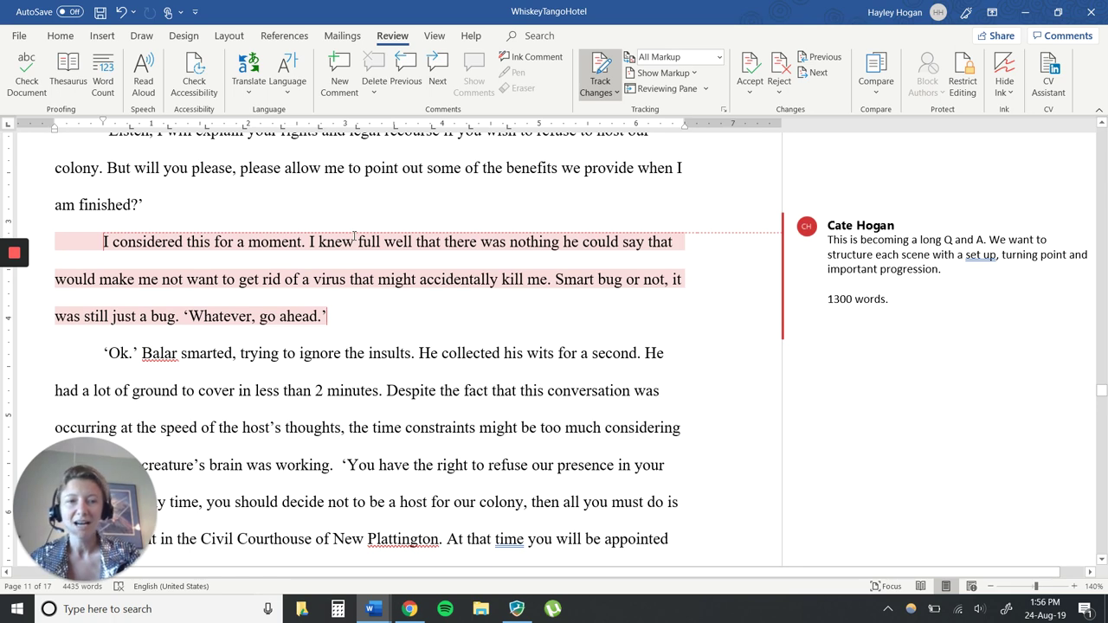
scroll(354, 235, down, 2)
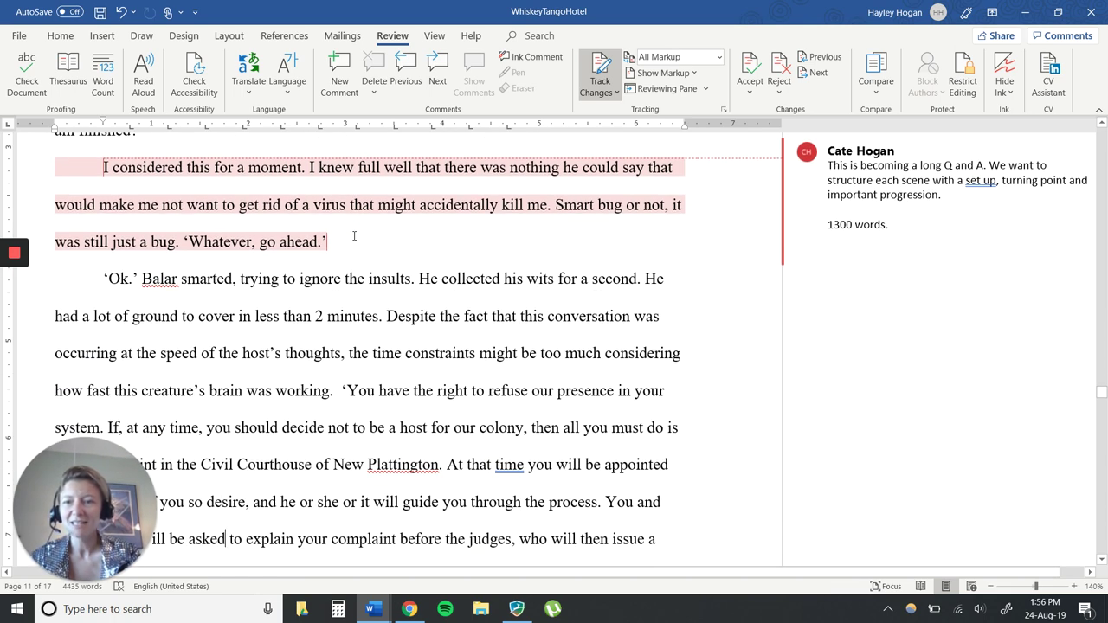
Step: Read Balar's explanation of the right to refuse the colony, highlighting the phrase "Civil Courthouse of New Plattington"
scroll(354, 236, down, 1)
scroll(354, 235, down, 2)
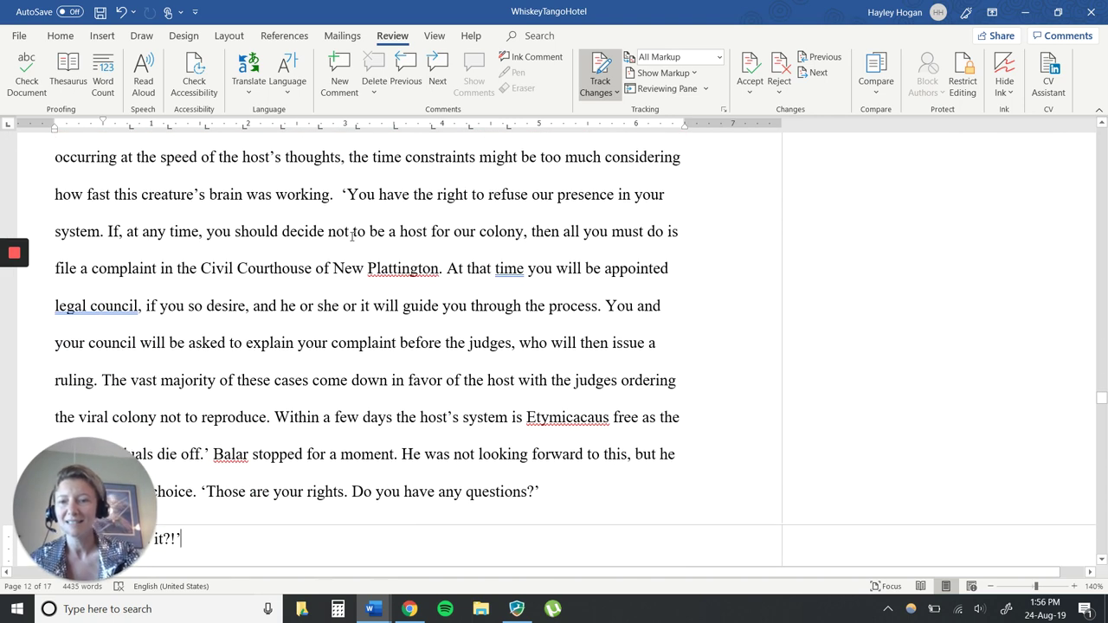
drag(204, 269, 398, 277)
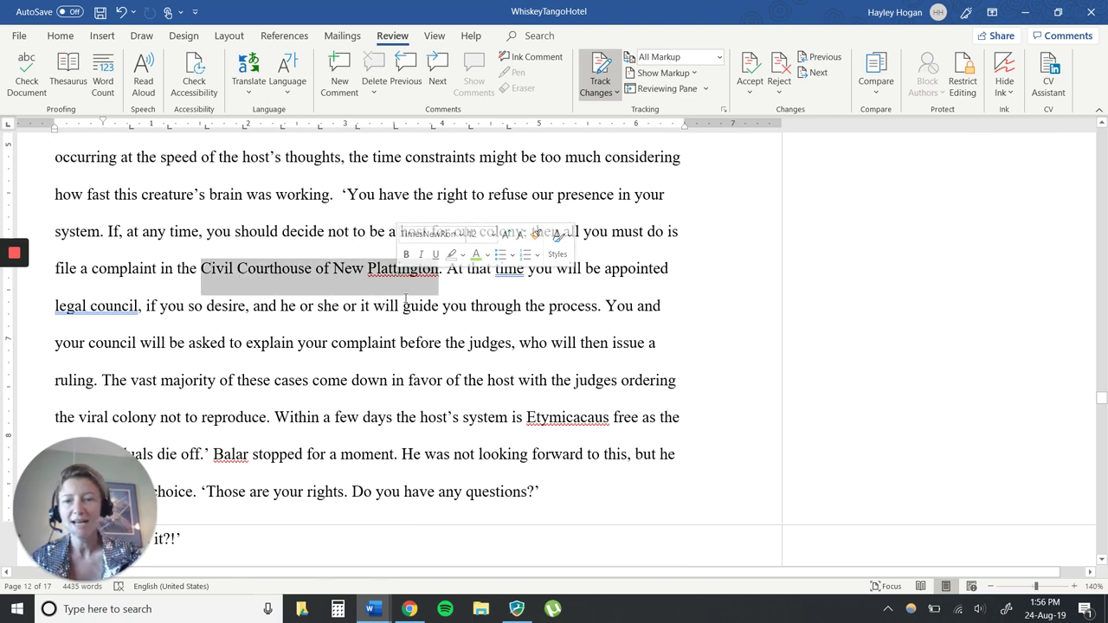
click(403, 305)
key(Down)
key(Down)
key(Down)
key(Down)
key(Down)
key(Down)
key(Down)
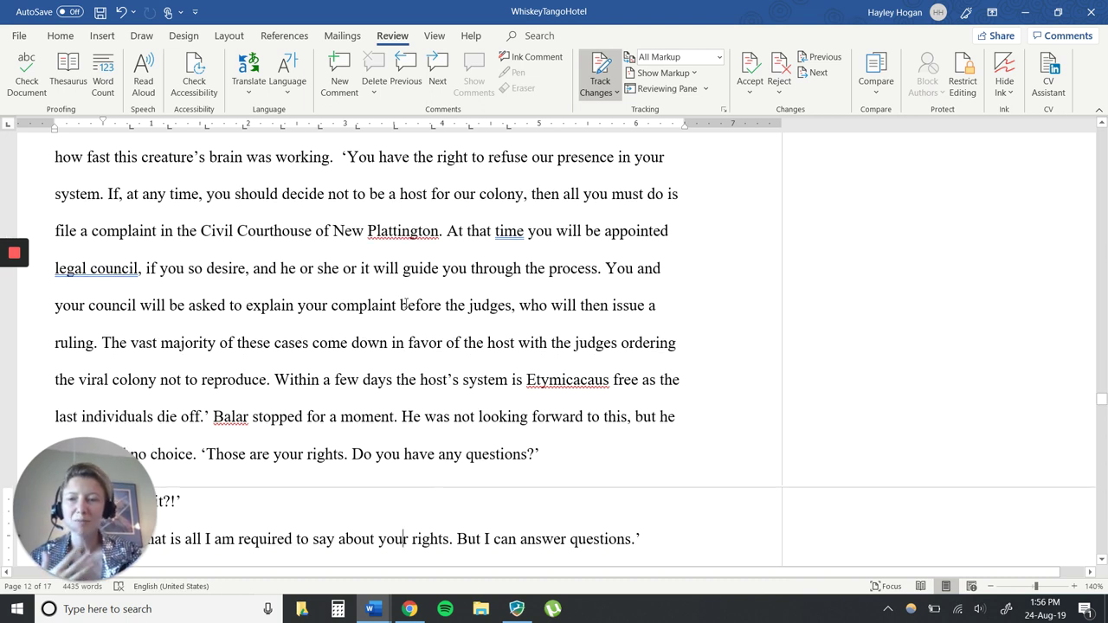
Step: Read the exchange from "That's it?!" through Balar's answer about the courthouse's location and instant memory recall
key(Down)
key(Down)
key(Down)
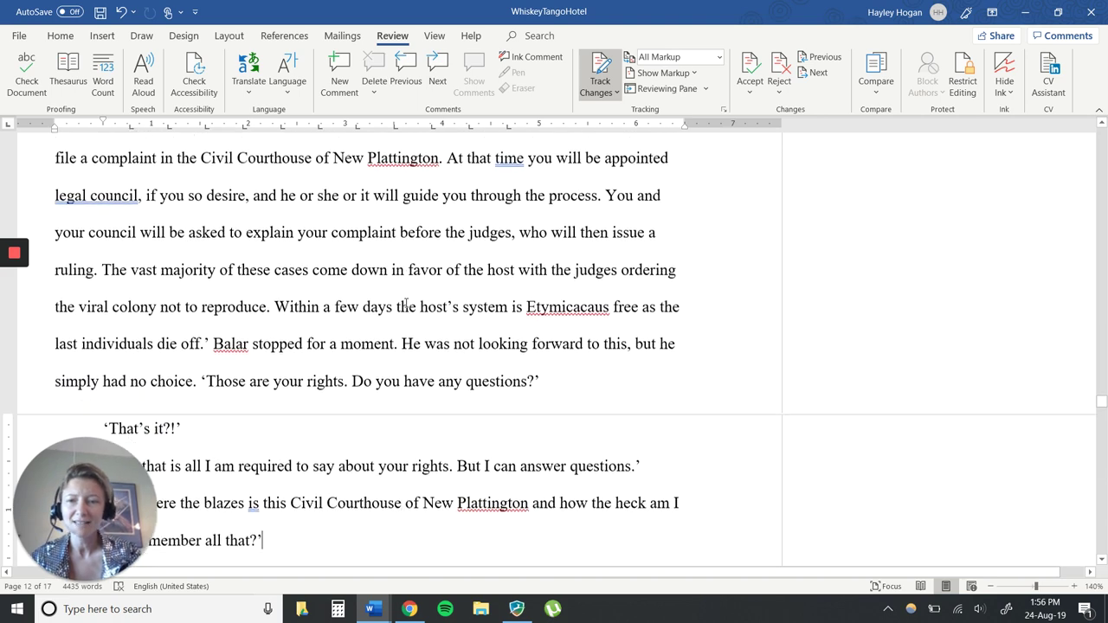
key(Down)
key(Down)
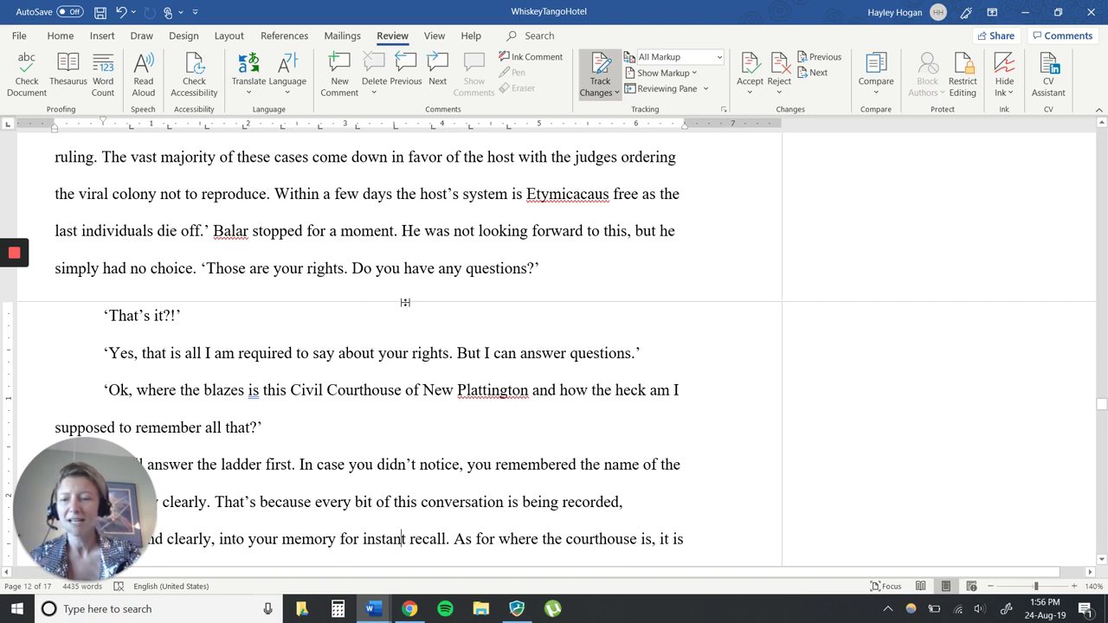
key(Down)
key(Down)
key(Down)
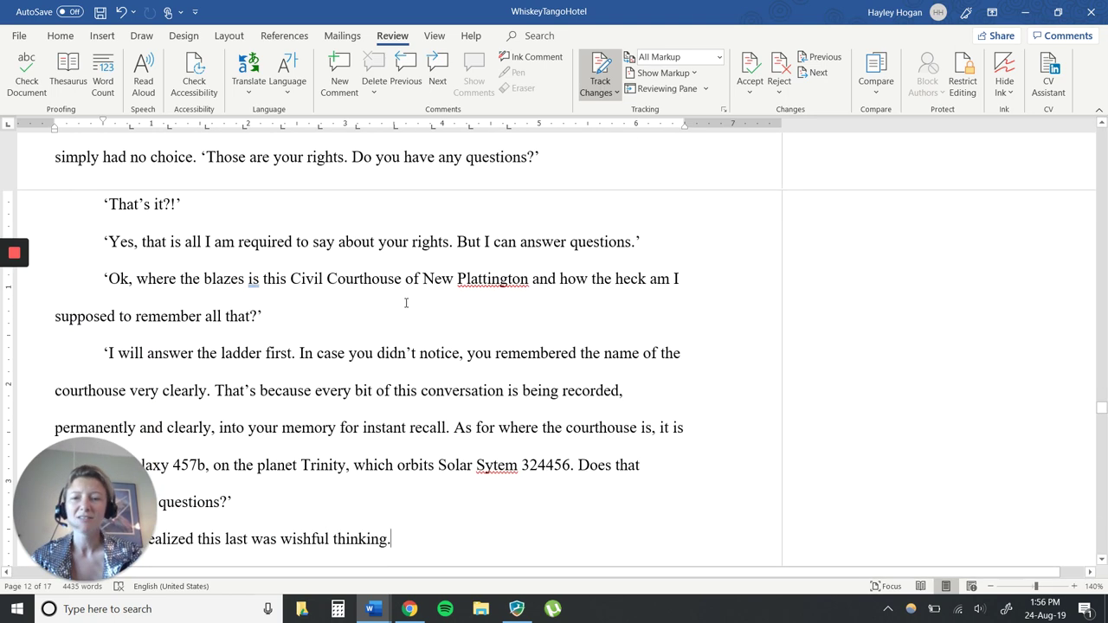
Step: Read the dialogue from "So all I have to do is file a complaint?" to the mention of the appeals process
key(Down)
key(Down)
key(Down)
key(Down)
key(Down)
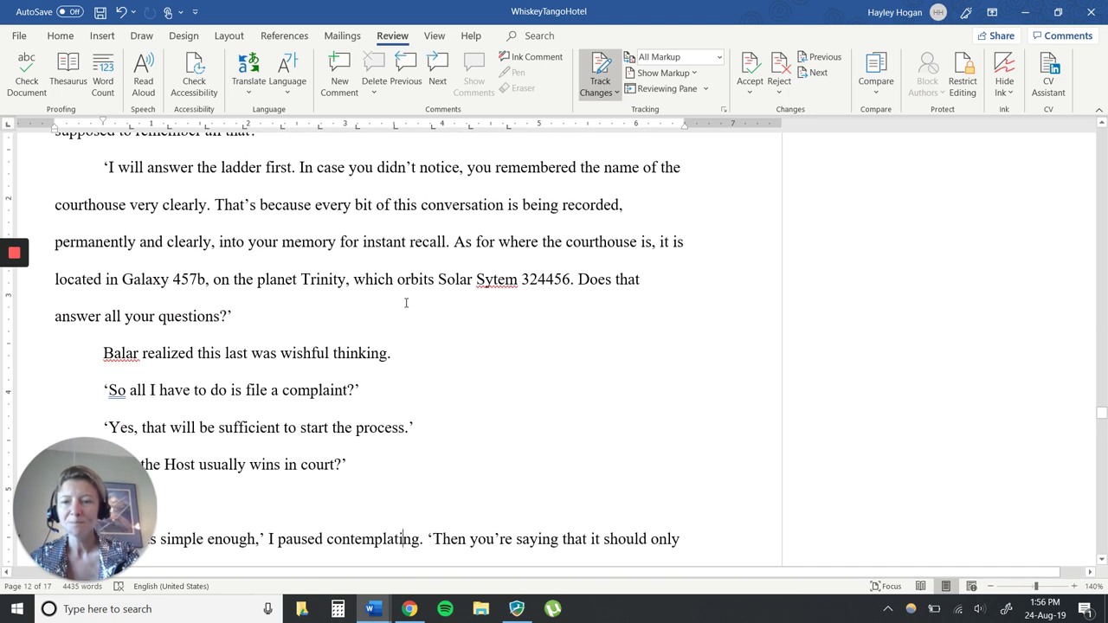
key(Down)
key(Down)
key(Down)
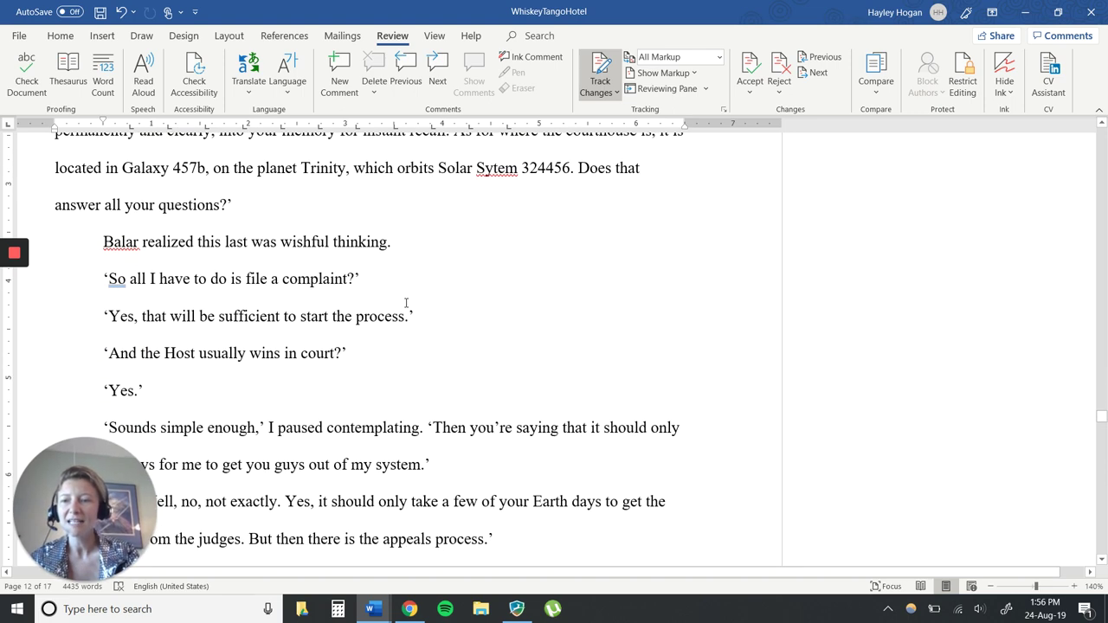
key(Down)
key(Down)
key(Down)
key(Down)
key(Down)
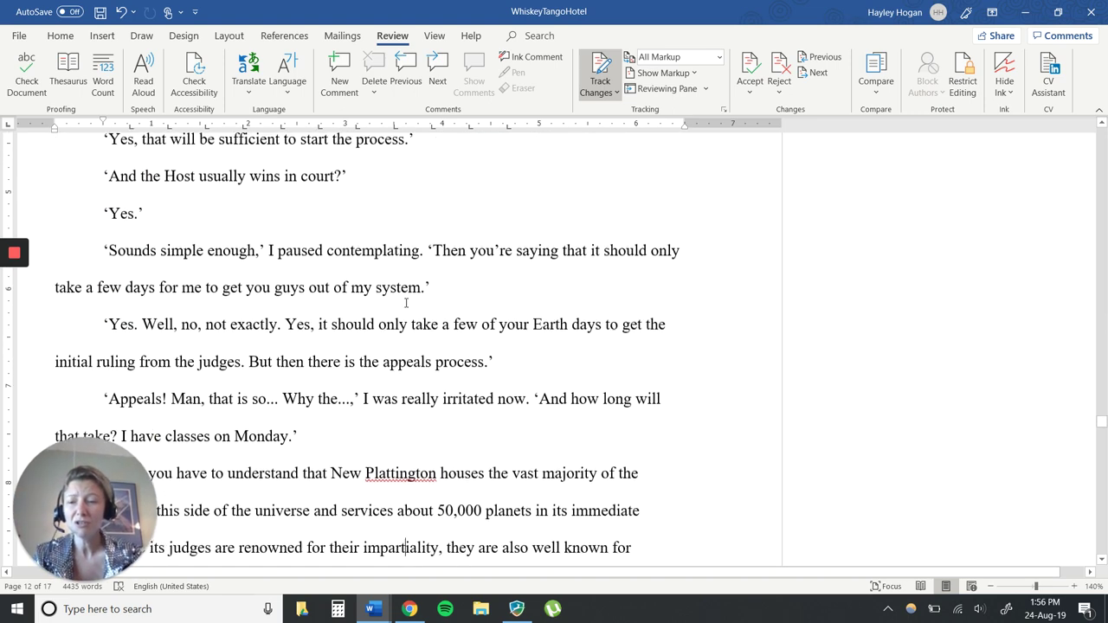
key(Down)
key(Down)
key(Down)
key(Down)
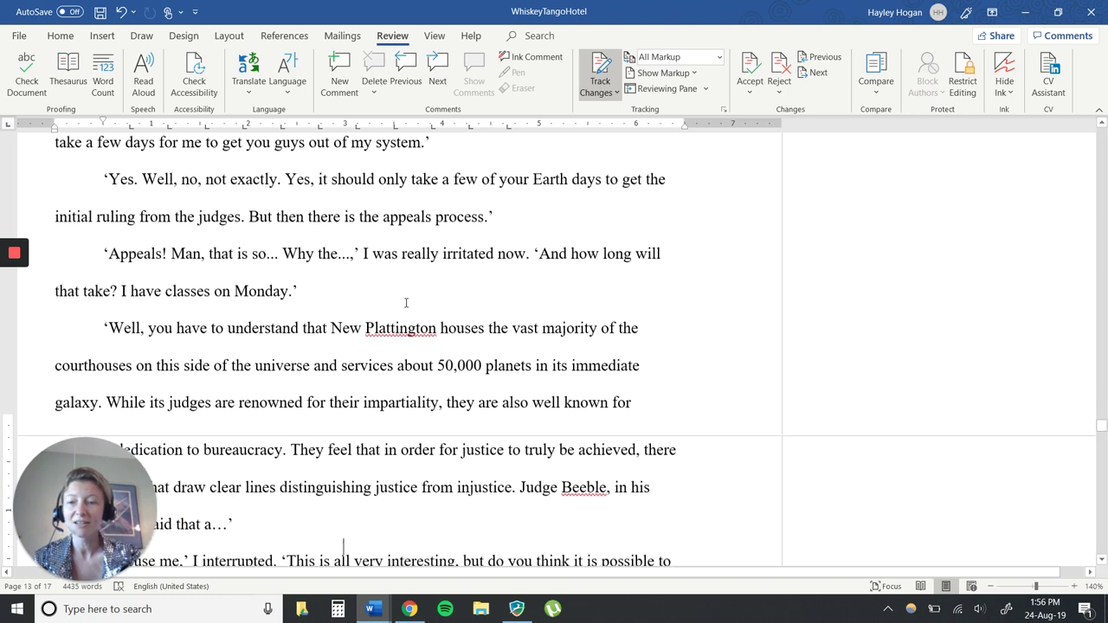
Step: Read from the "Excuse me" interruption through Balar's explanation of the judges' lengthy deliberation and the narrator's incredulous reaction
key(Down)
key(Down)
key(Down)
key(Down)
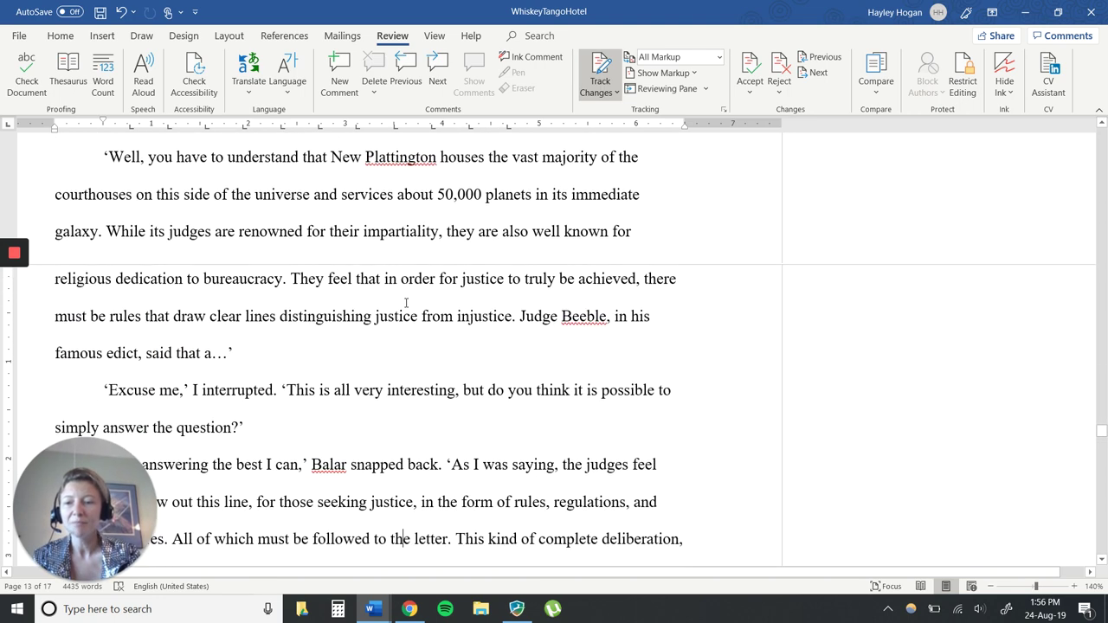
key(Down)
key(Down)
key(Down)
key(Down)
key(Down)
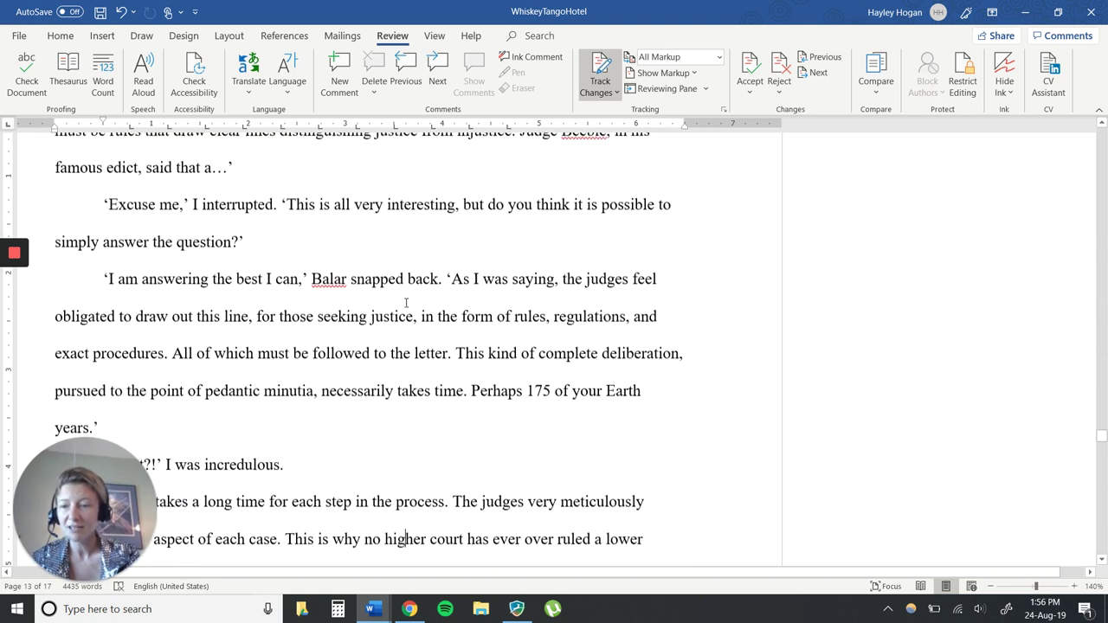
key(Down)
key(Down)
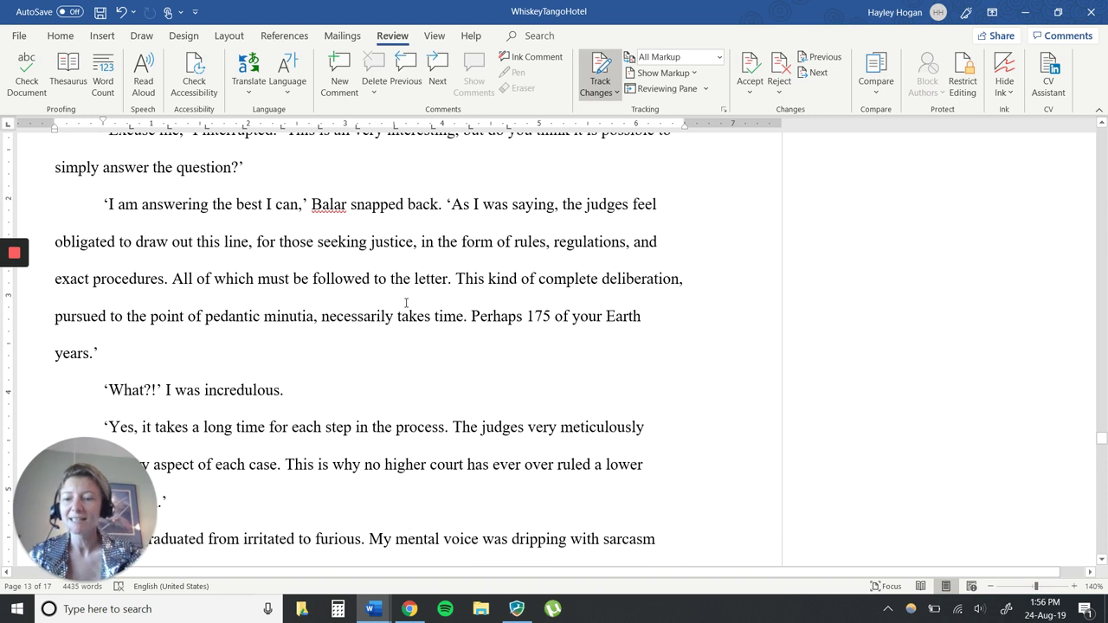
key(Up)
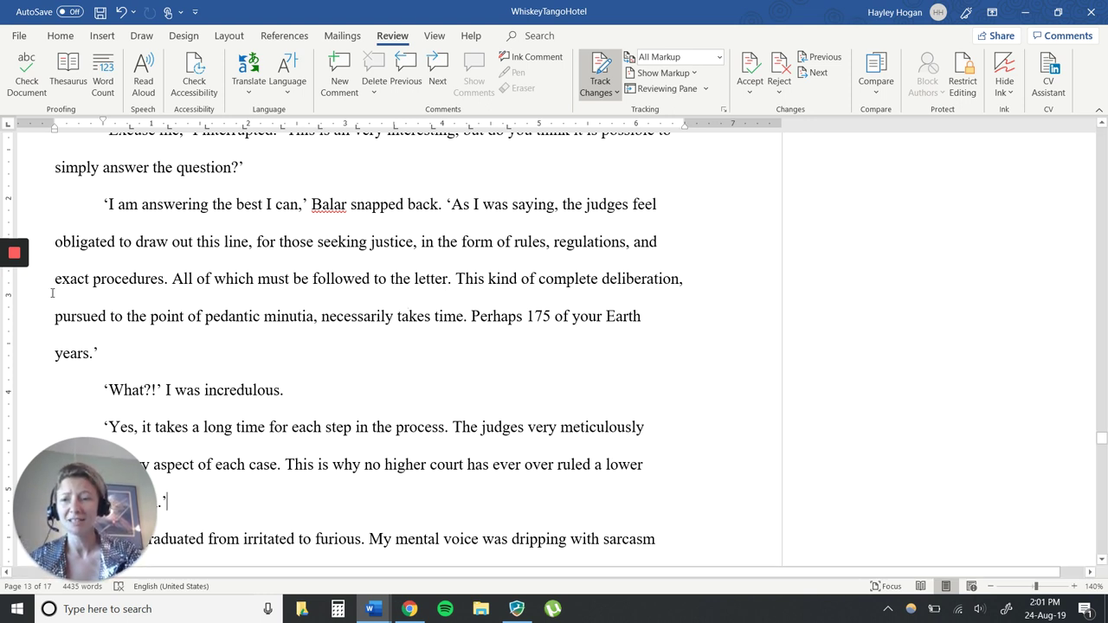
Step: Switch to Document10 and read the Developmental Recommendations on character development, structure and balancing the narrative elements
mouse_move(12, 290)
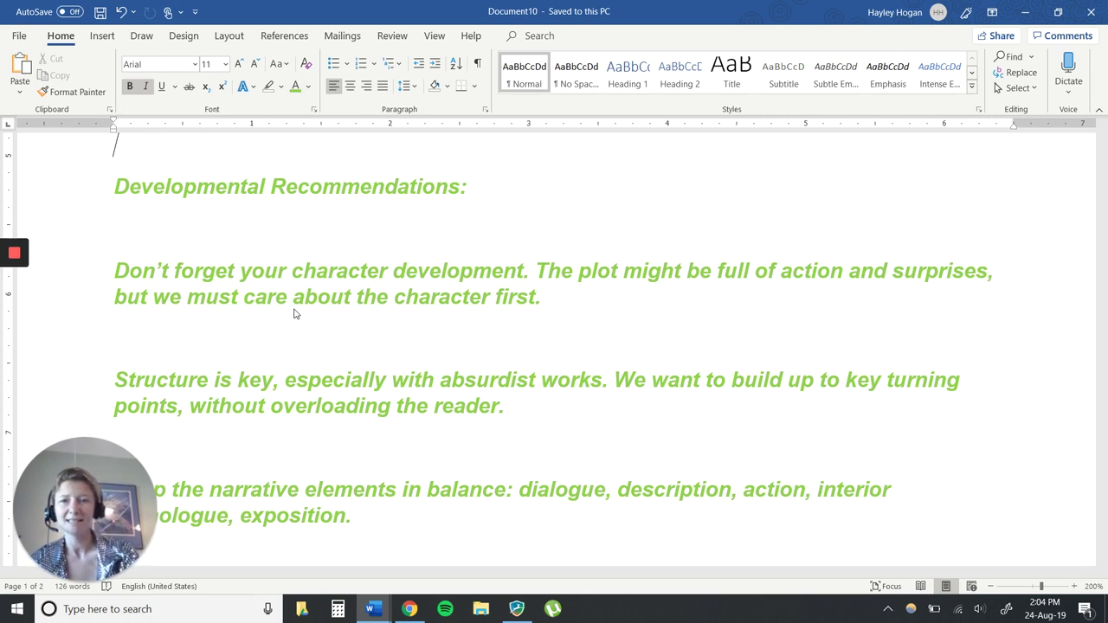
key(Down)
key(Down)
key(Down)
key(Down)
key(Down)
key(Down)
key(Down)
key(Down)
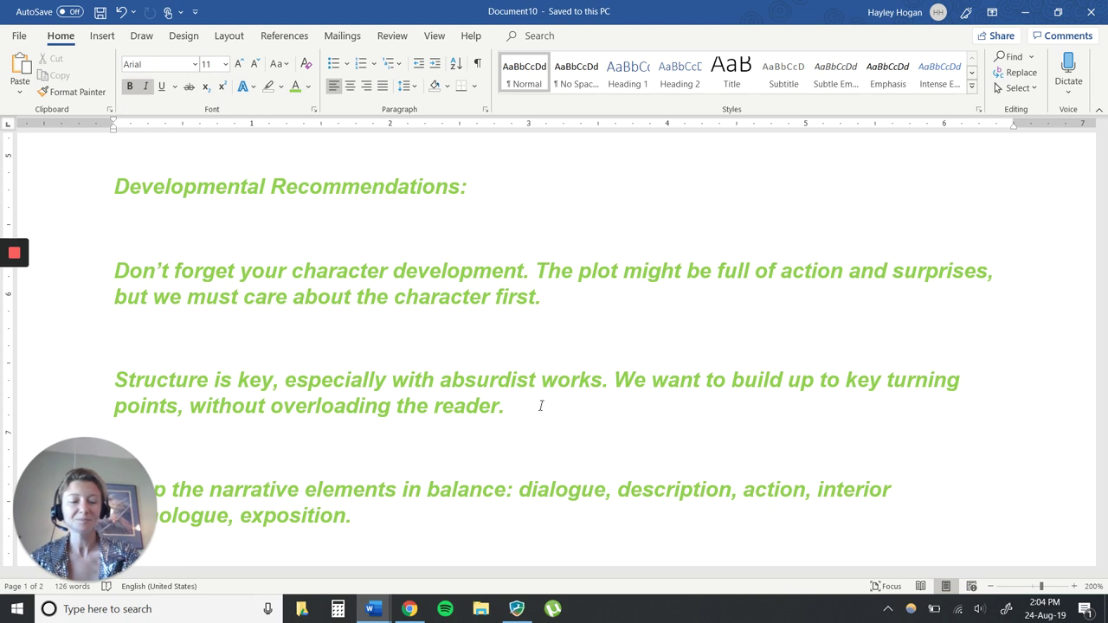
scroll(540, 405, down, 2)
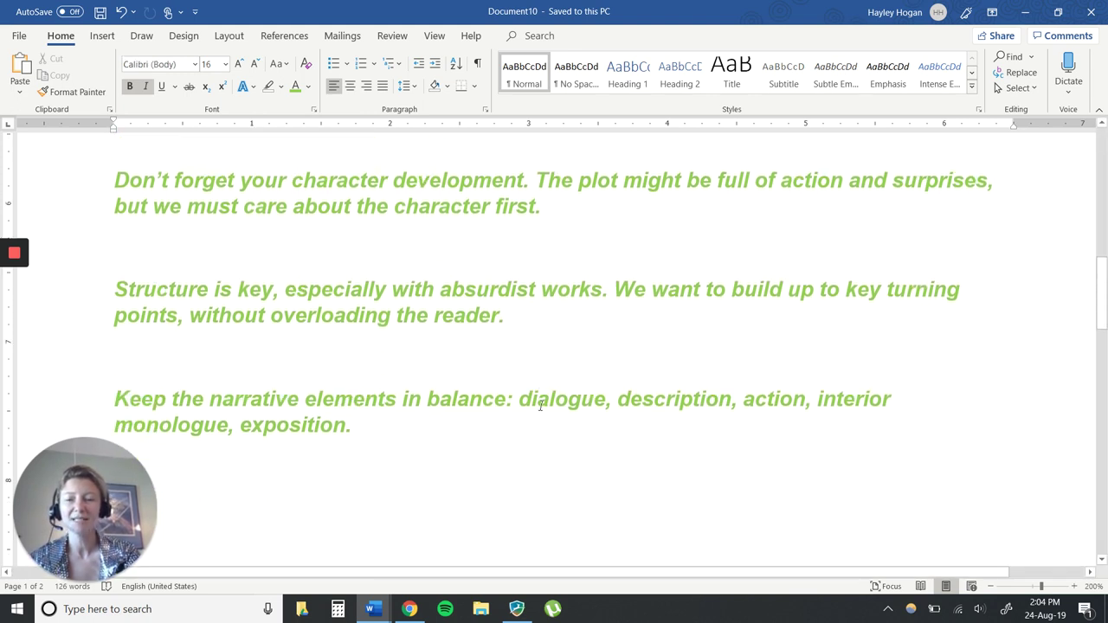